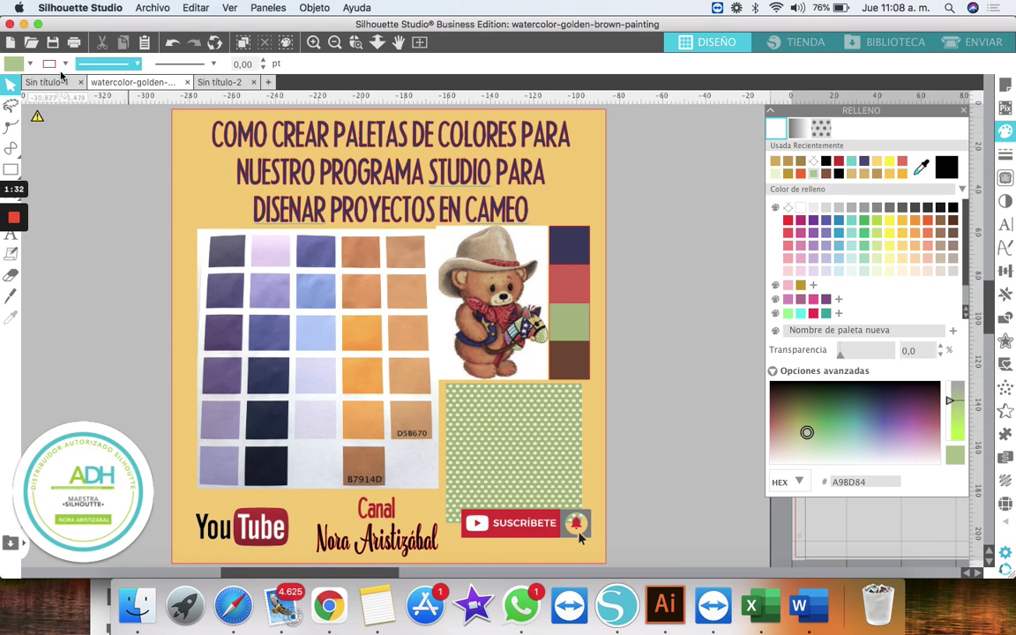
Open the Sin título-1 drawing, then switch to Chrome and copy the Gold Royal Color Palette image from the Google results
left_click(40, 81)
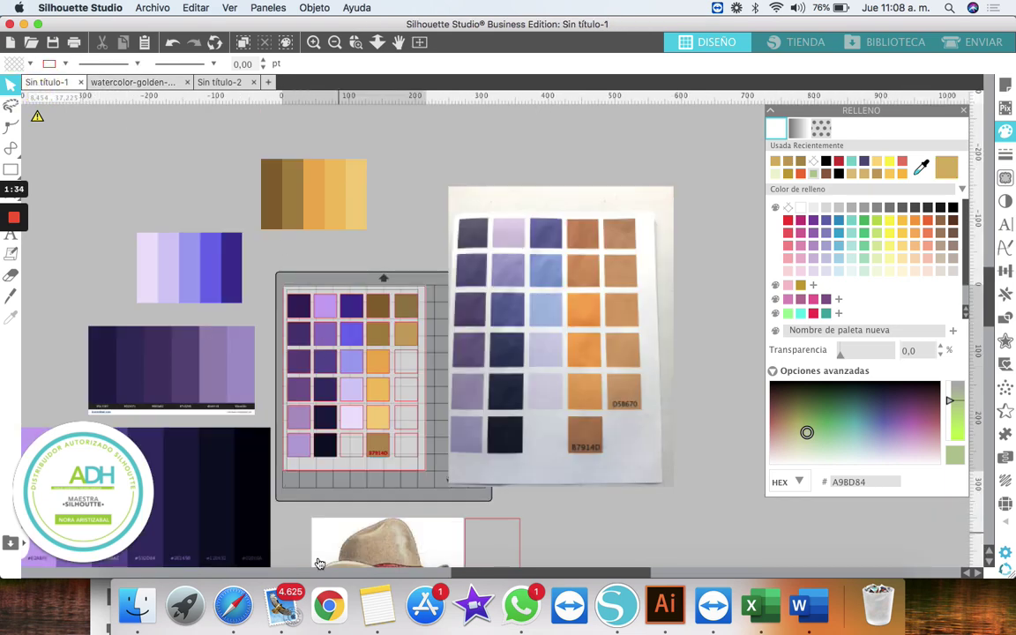
left_click(328, 605)
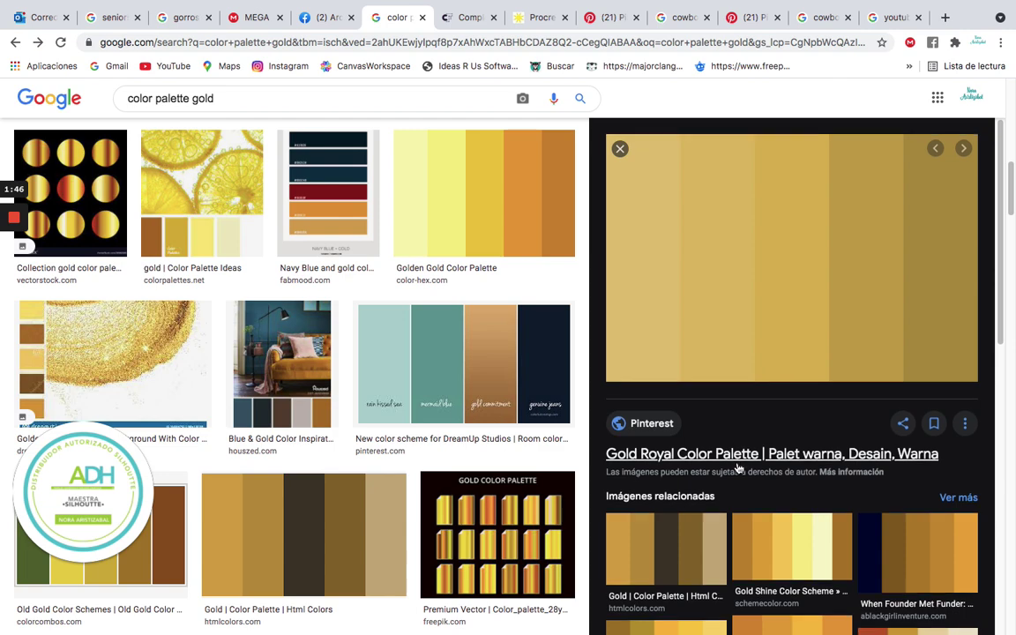
scroll(737, 453, "down", 3)
scroll(737, 467, "down", 3)
scroll(737, 467, "up", 6)
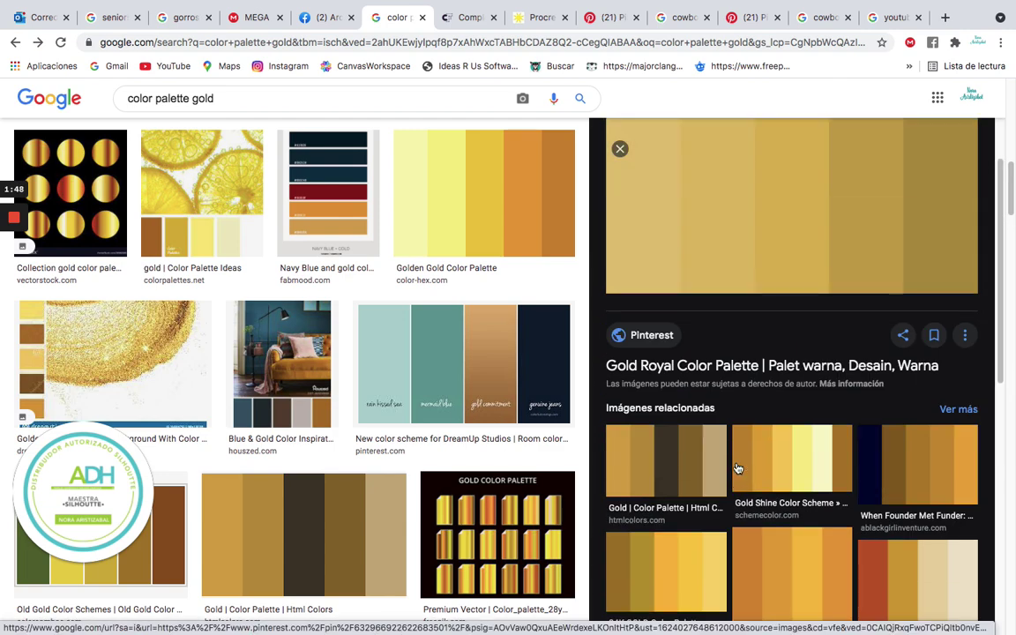
scroll(737, 467, "down", 1)
scroll(747, 477, "up", 1)
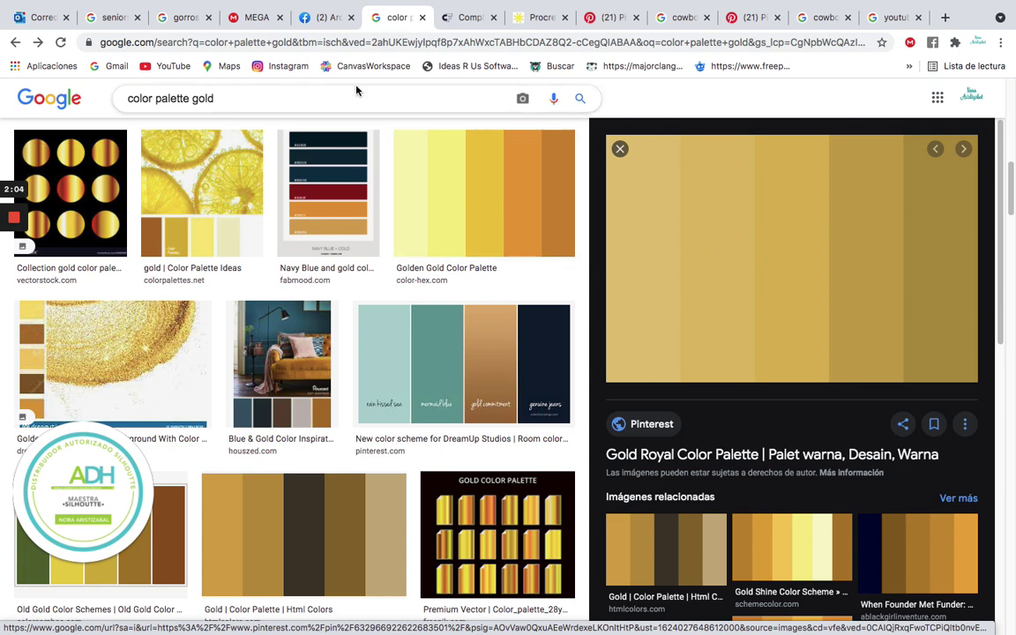
right_click(713, 206)
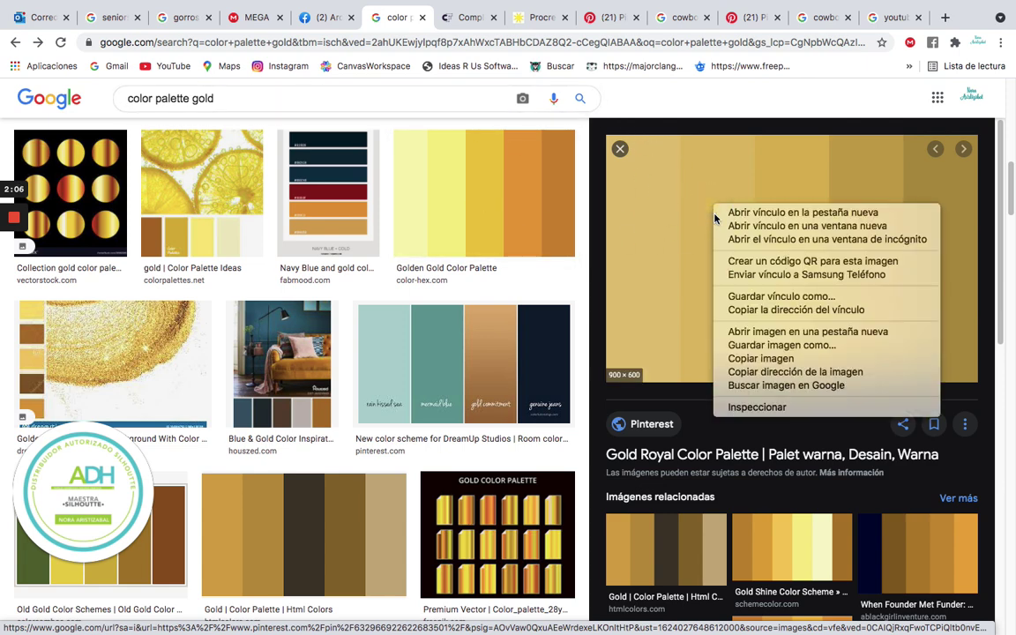
left_click(732, 357)
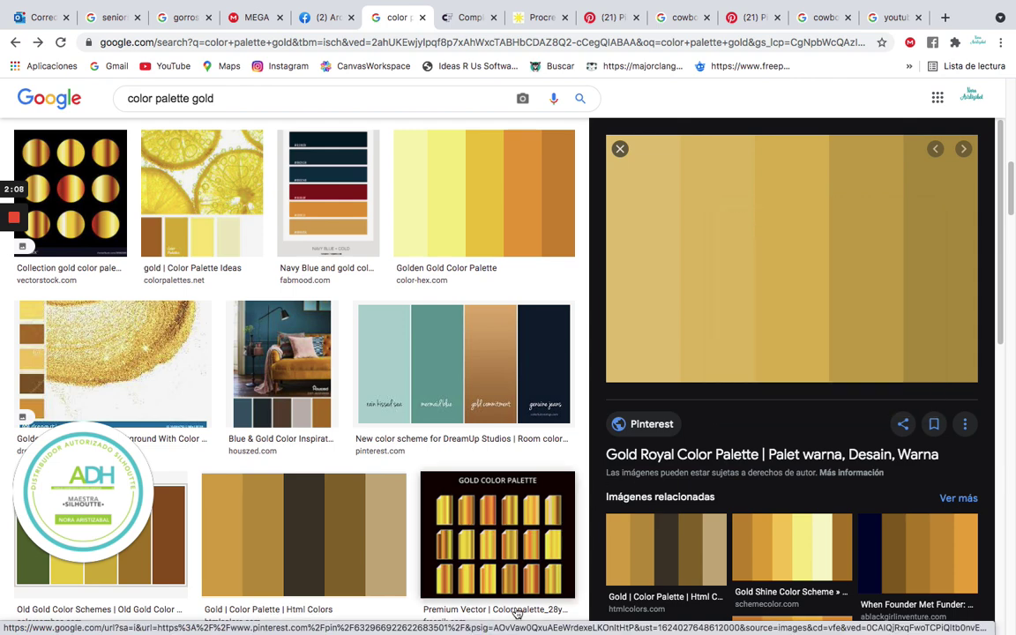
Switch to Silhouette Studio, paste the gold palette image above the swatch chart photo, and shift the large dark purple palette slightly down
mouse_move(565, 629)
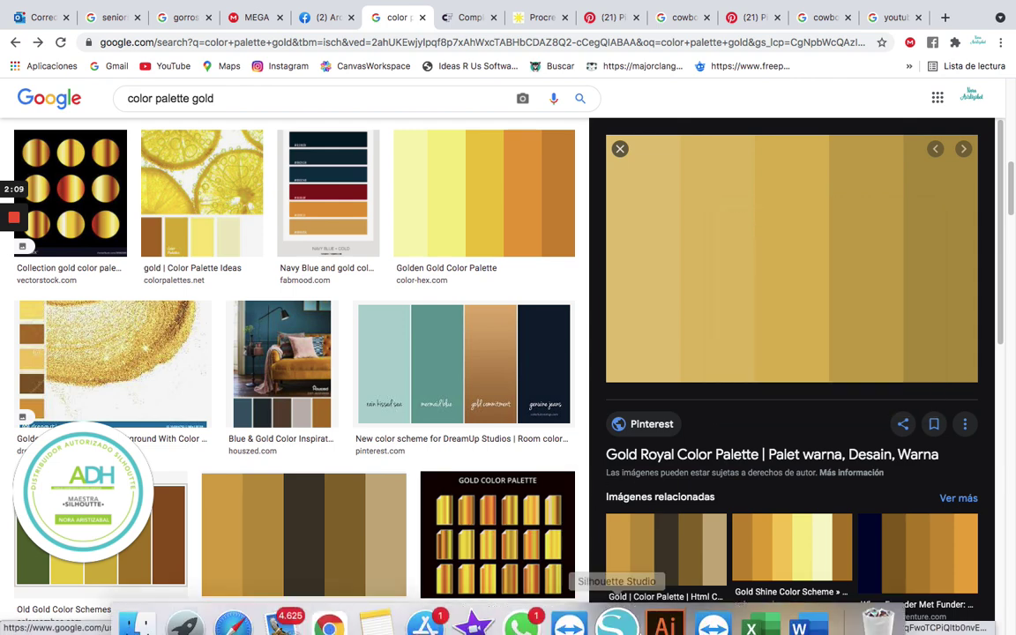
left_click(616, 624)
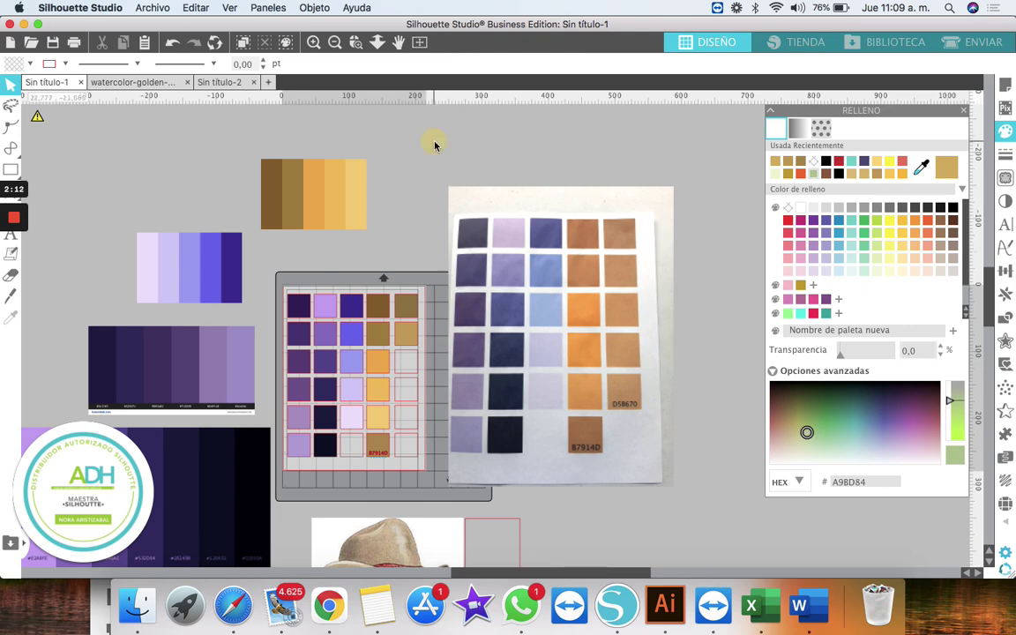
right_click(435, 140)
left_click(463, 203)
left_click_drag(487, 337, 452, 156)
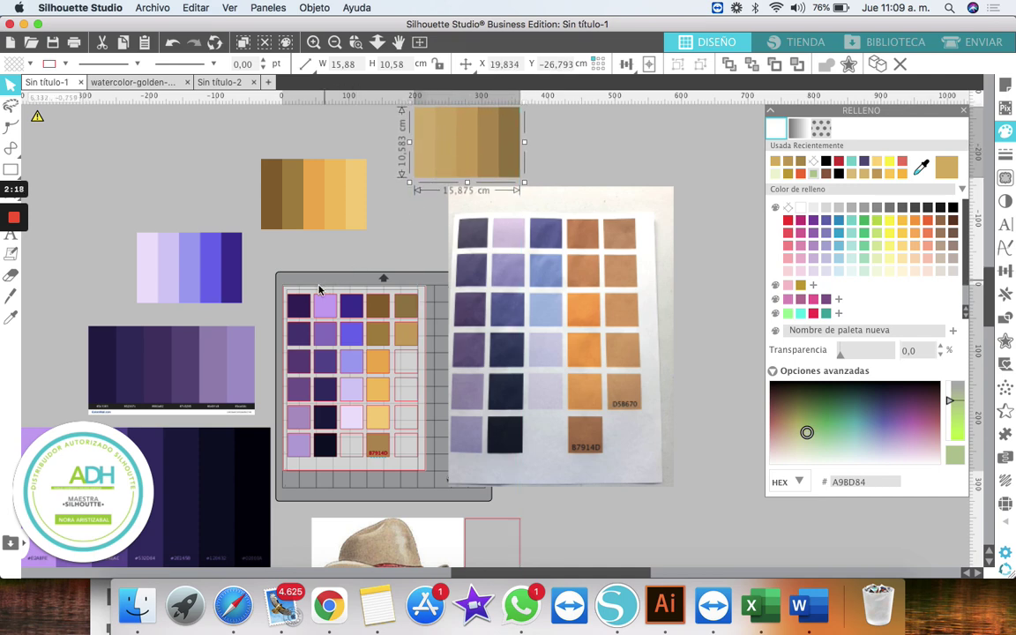
left_click_drag(176, 453, 188, 494)
left_click(461, 156)
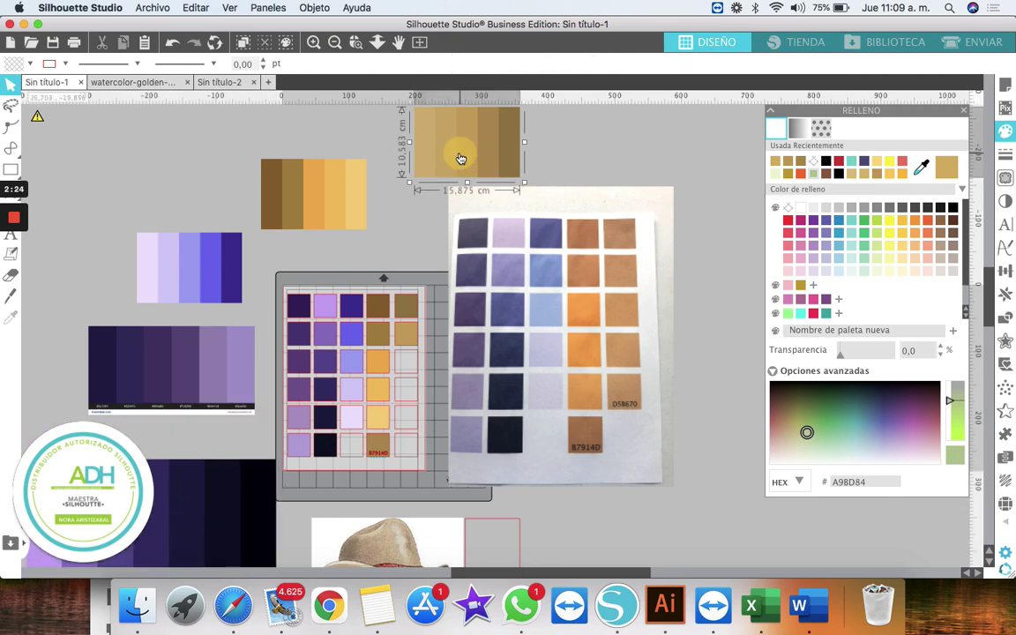
Remove the fill from the first two squares in the last column of the swatch grid
left_click(405, 308)
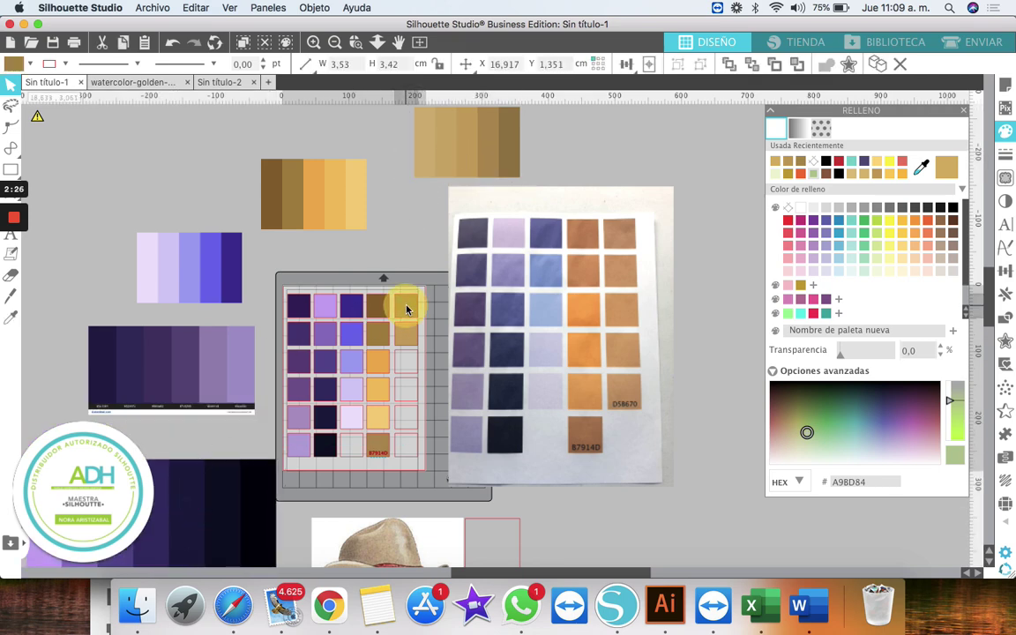
left_click(406, 335, "shift")
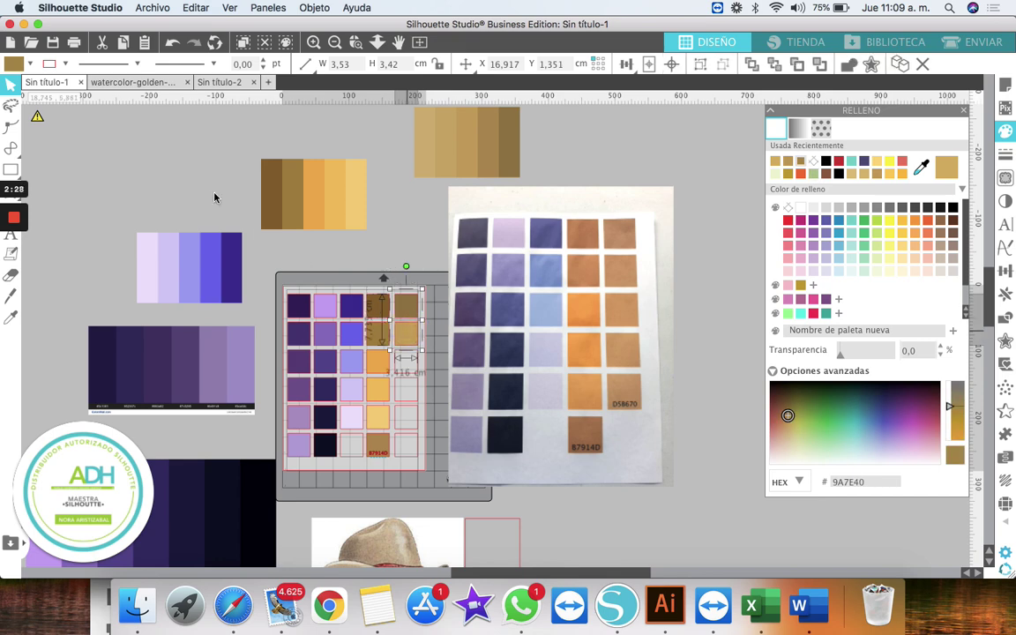
left_click(30, 66)
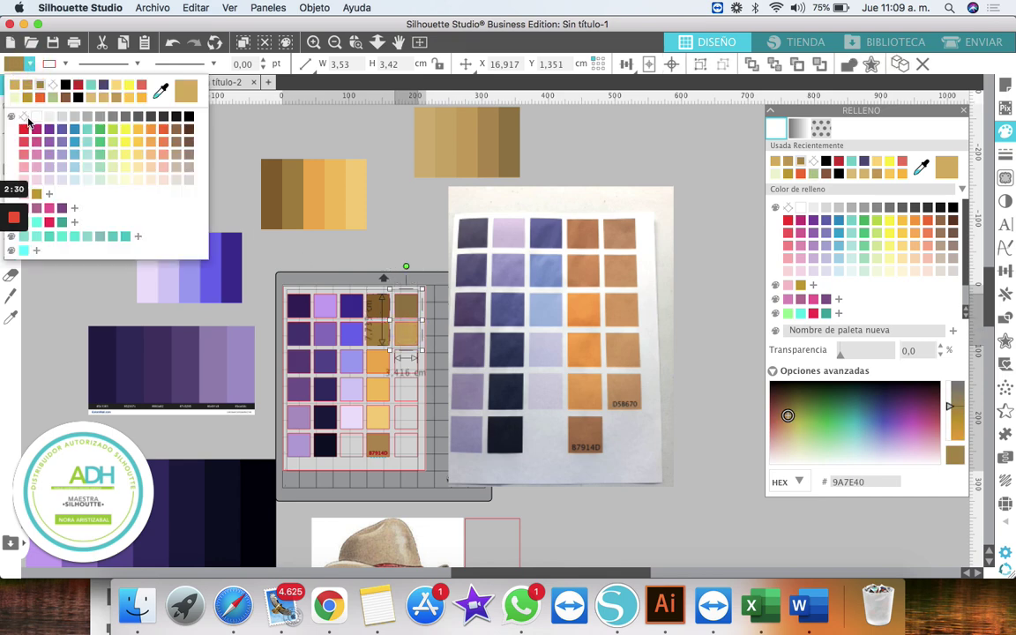
left_click(25, 104)
left_click(396, 232)
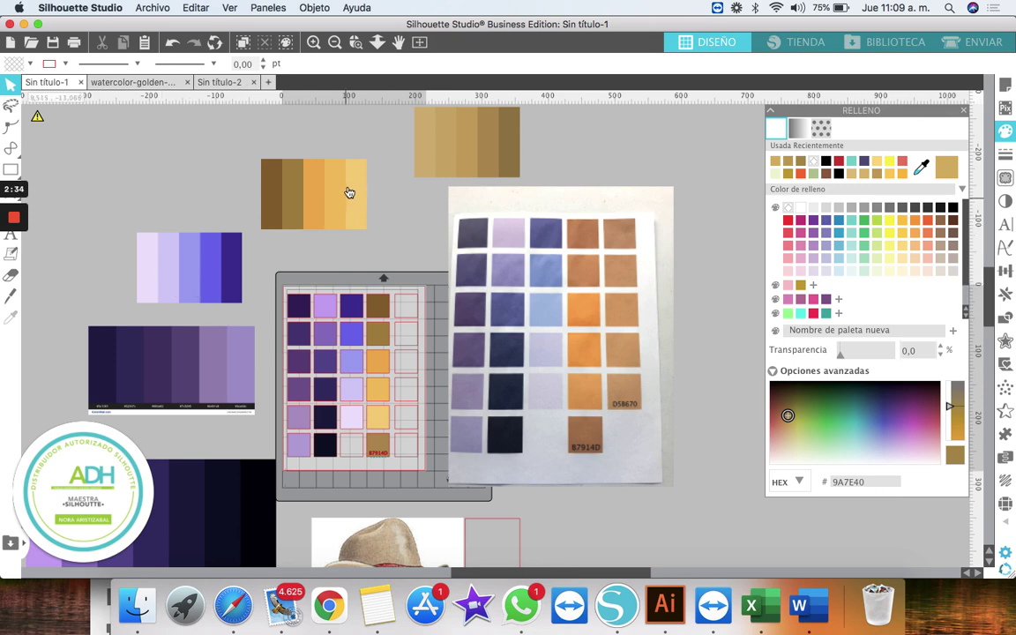
Position the gold palette image just above the cutting mat and move the swatch chart photo clear of the mat
left_click_drag(470, 148, 422, 161)
left_click_drag(481, 276, 604, 299)
left_click_drag(454, 214, 457, 240)
Fill the last column's first square with the palette's darkest gold and the second with B4914B, sampling both colors from the gold palette image
left_click(399, 301)
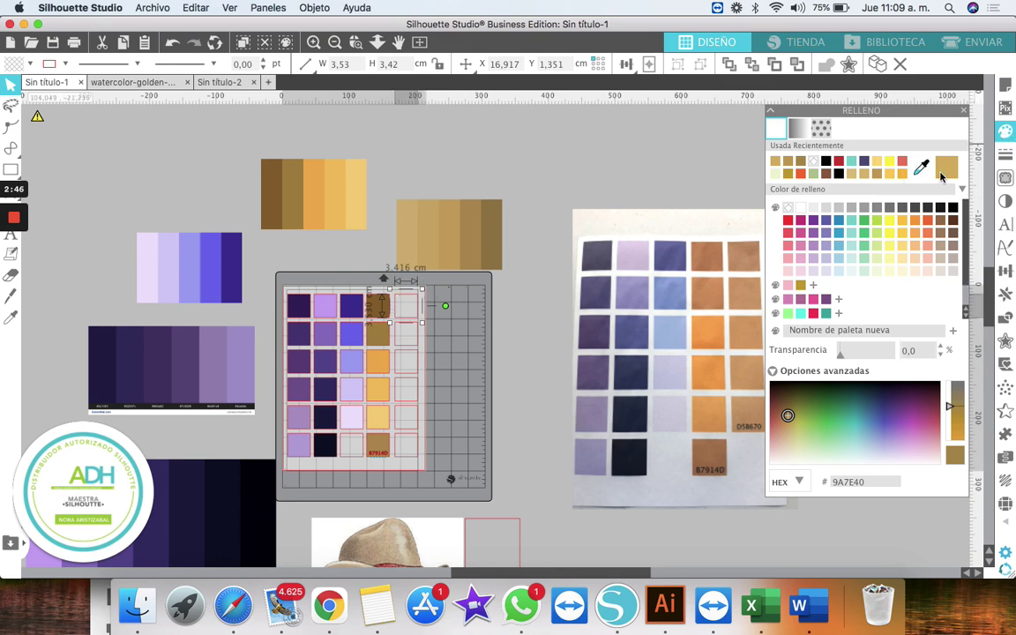
left_click(921, 169)
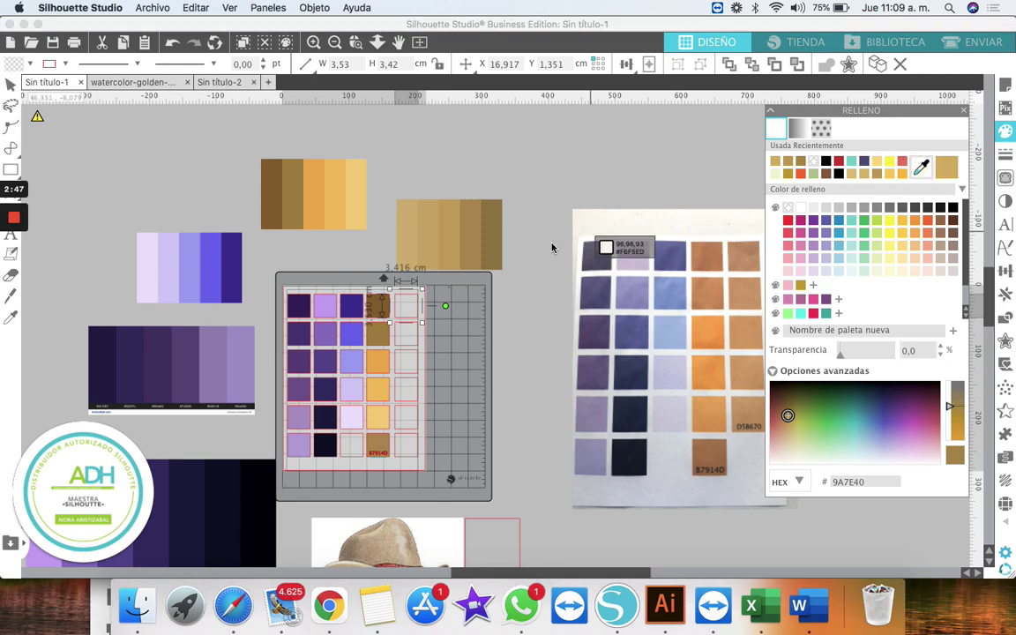
left_click(492, 237)
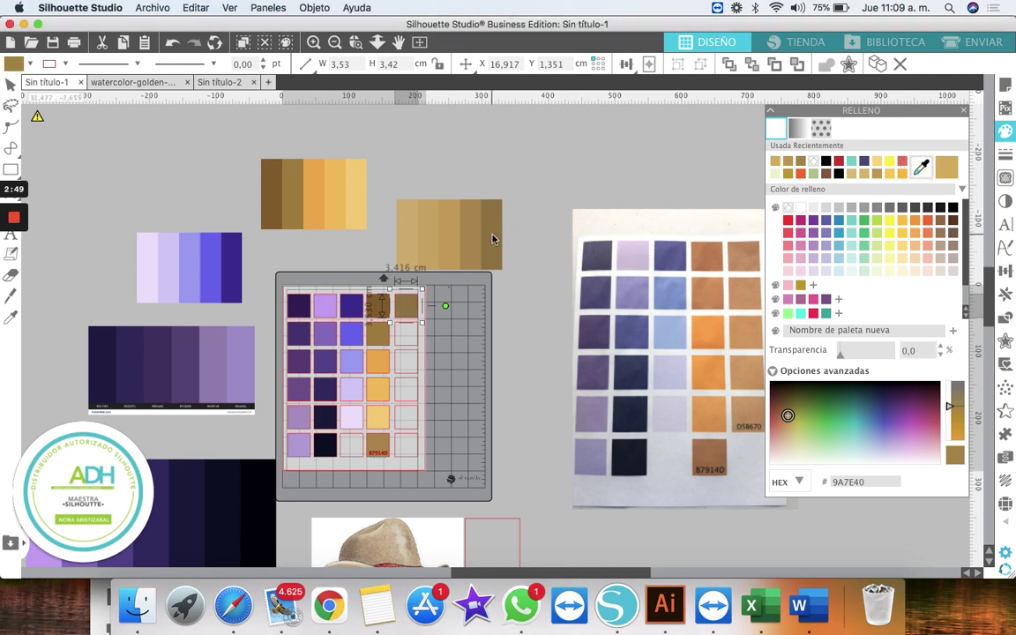
left_click(395, 342)
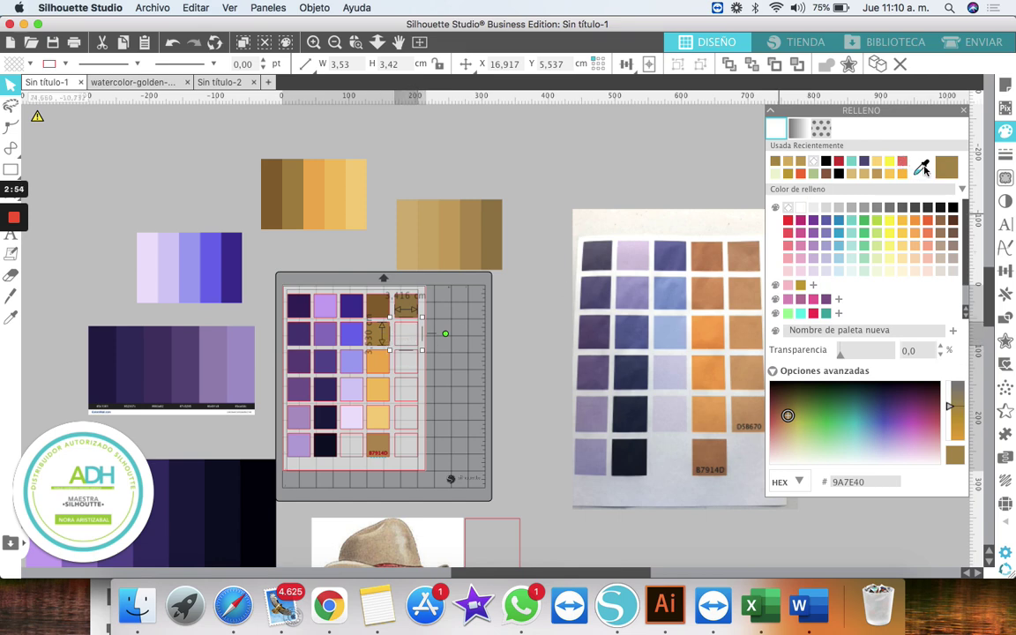
left_click(471, 211)
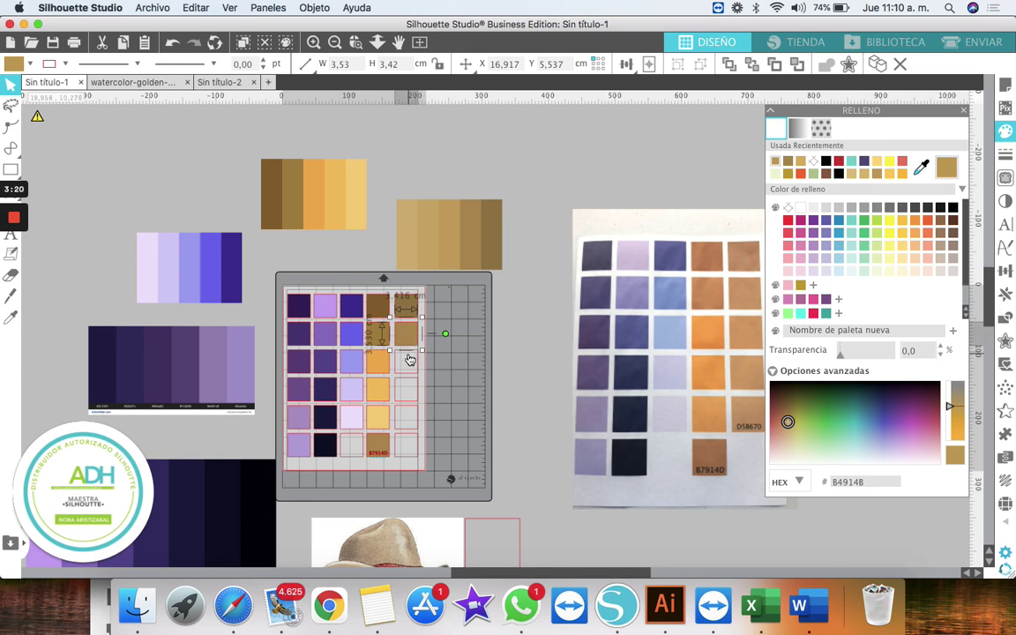
Fill the last column's third square with CCA655 and the fourth with D0AE62, sampled from the lighter bands of the gold palette
left_click(409, 356)
left_click(921, 167)
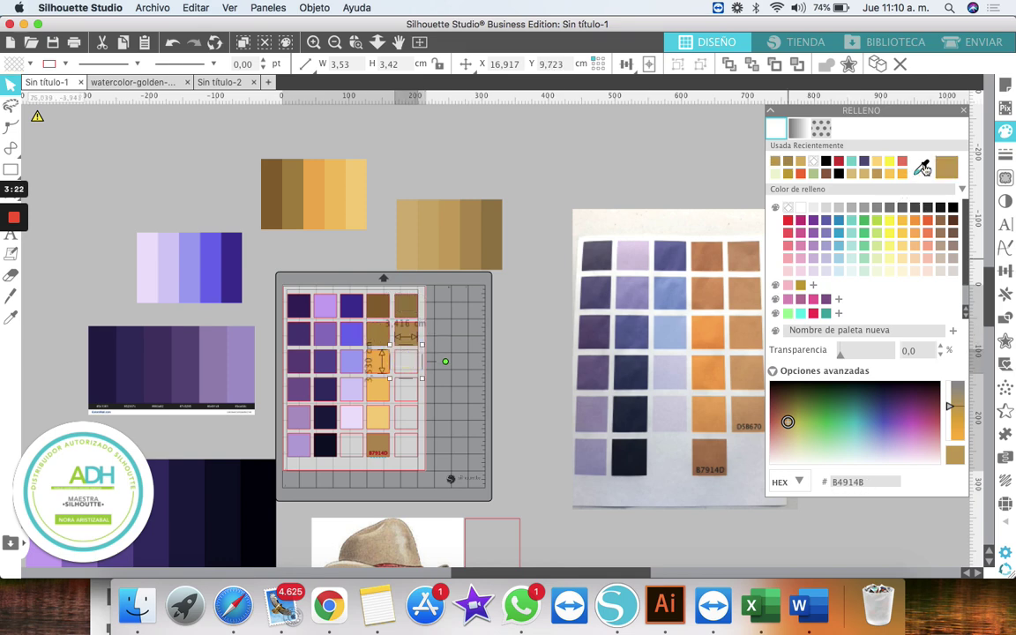
left_click(447, 234)
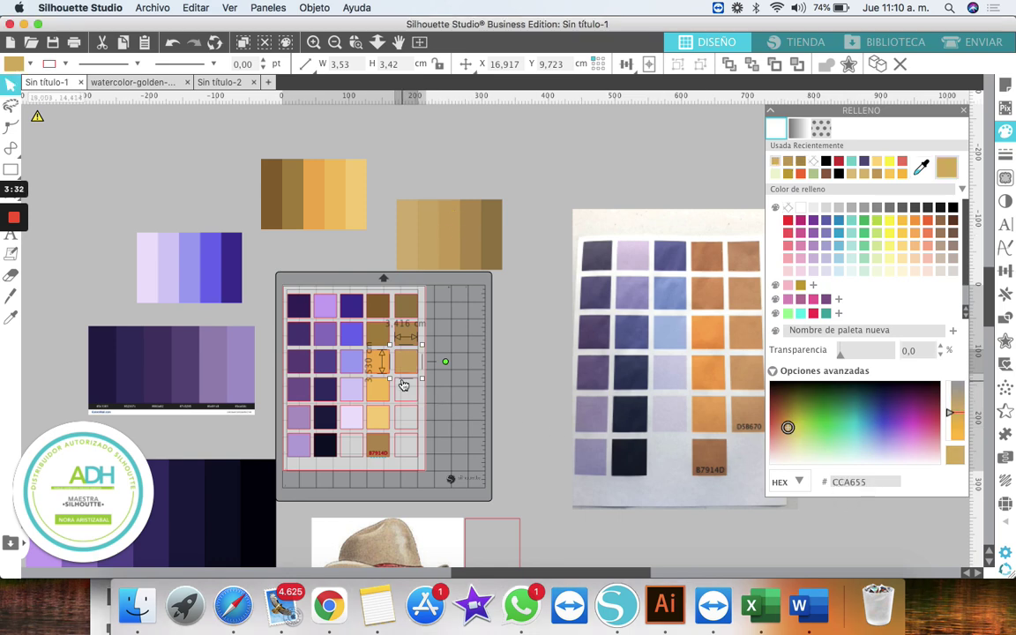
left_click_drag(403, 356, 403, 383)
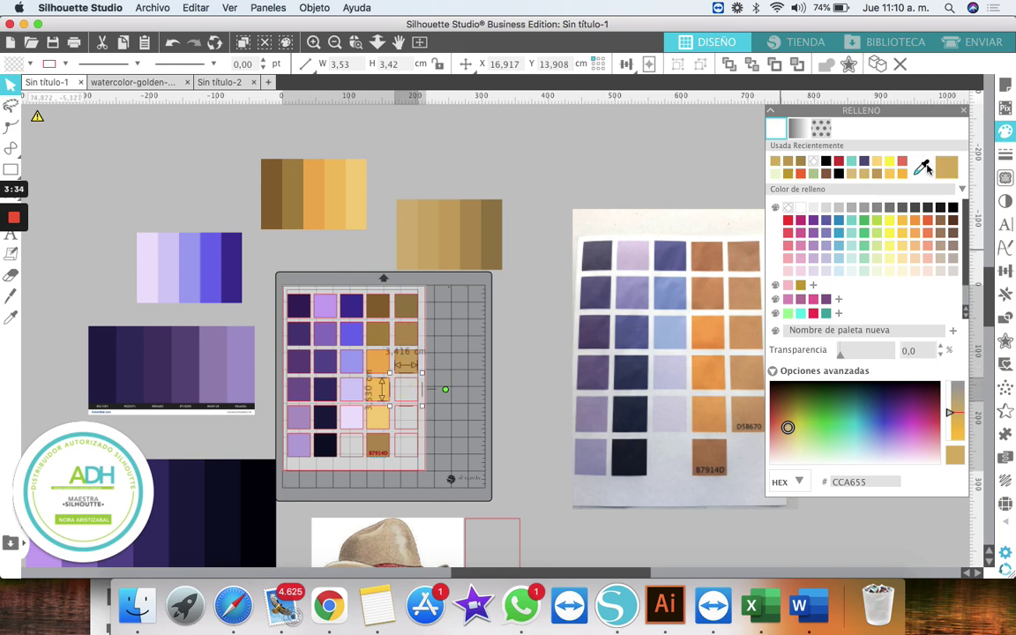
left_click(923, 166)
left_click(424, 237)
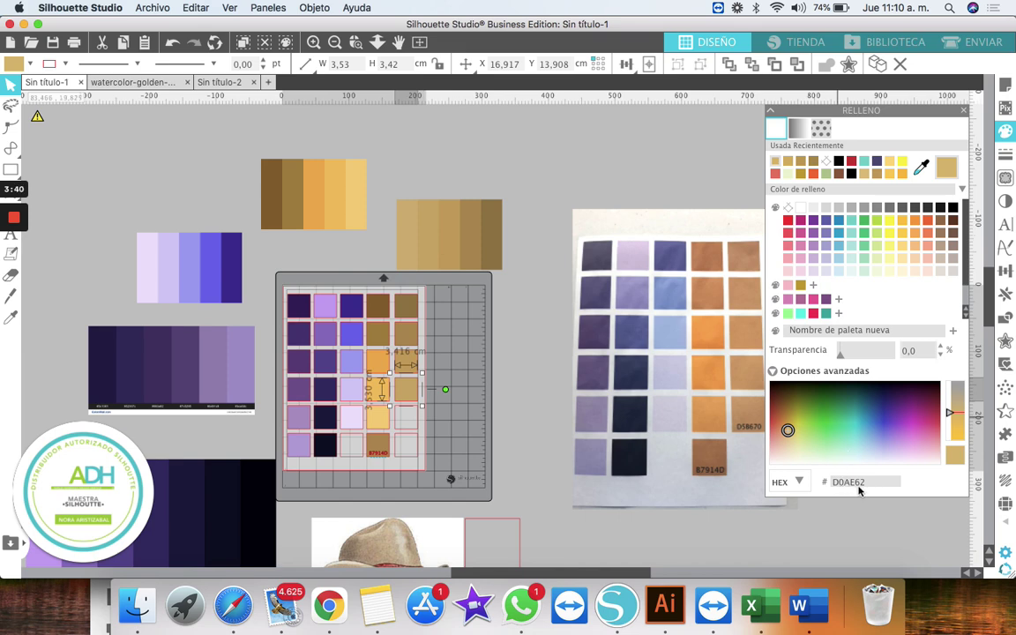
Fill the last column's fifth square with the palette's lightest gold, D5B670, using the eyedropper
left_click(405, 430)
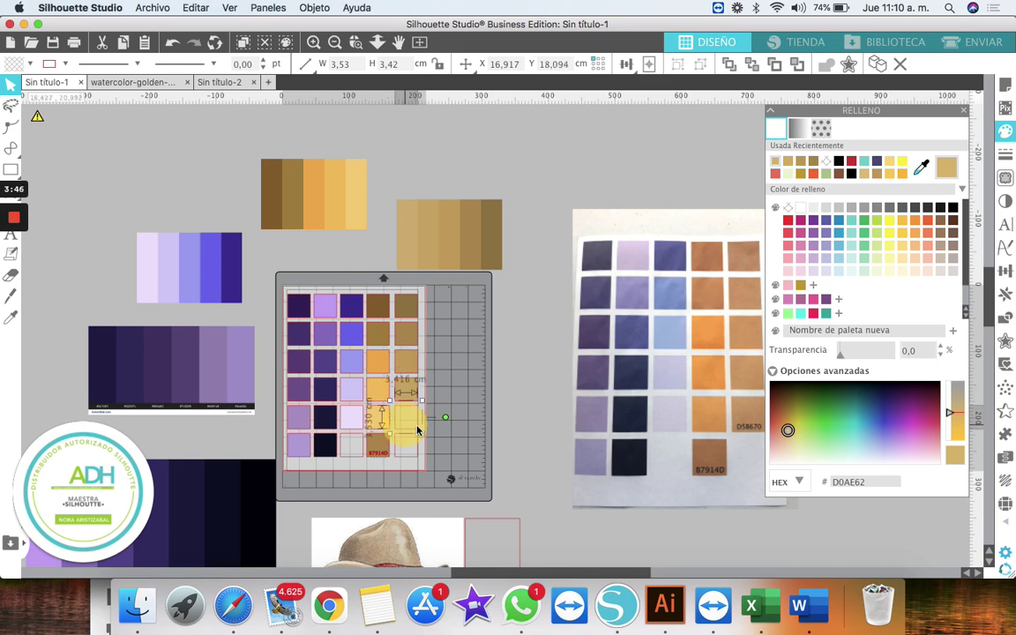
left_click(923, 167)
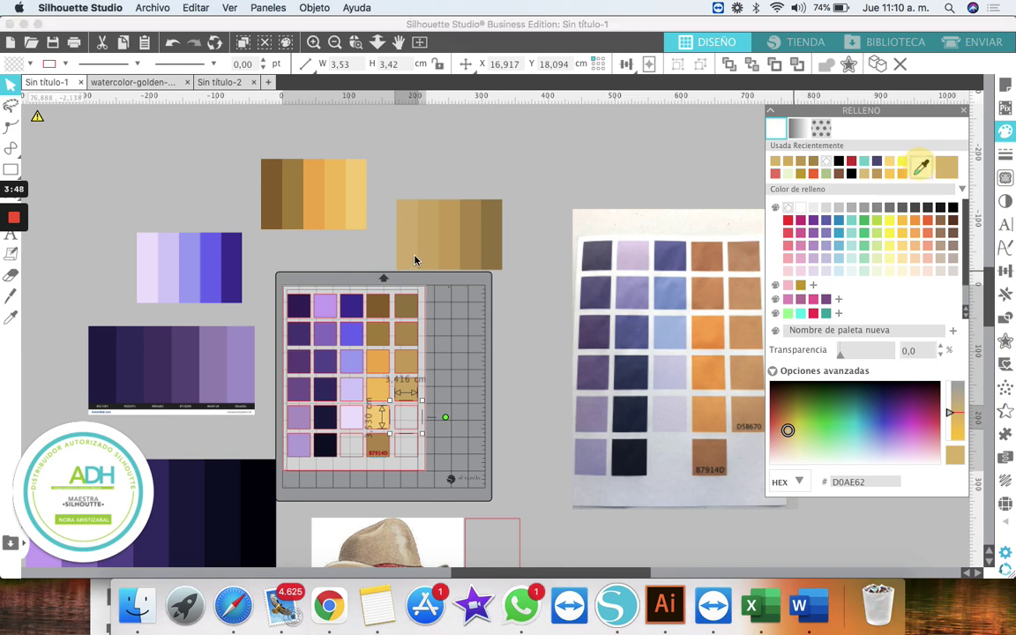
left_click(408, 243)
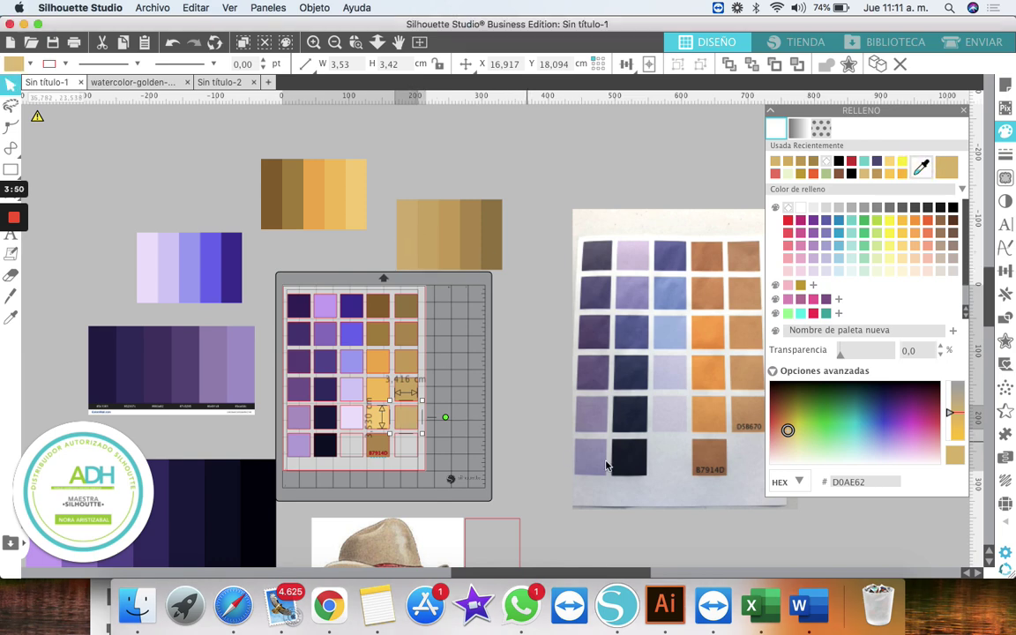
Copy the fill's hex code and search Google Images in Chrome for "color D5B670"
left_click_drag(871, 487, 837, 483)
right_click(837, 484)
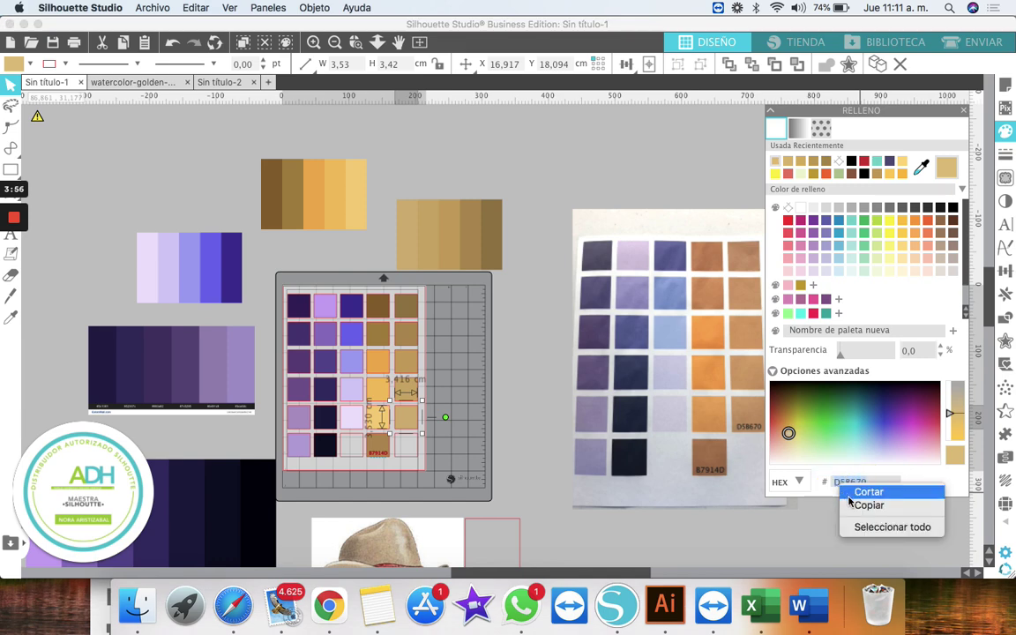
left_click(869, 504)
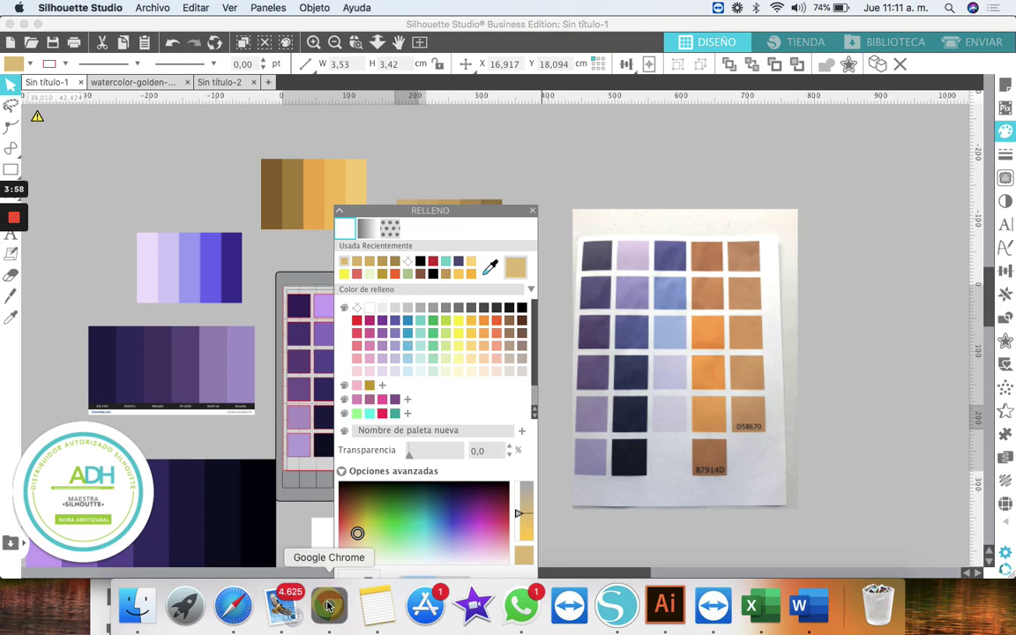
left_click(329, 605)
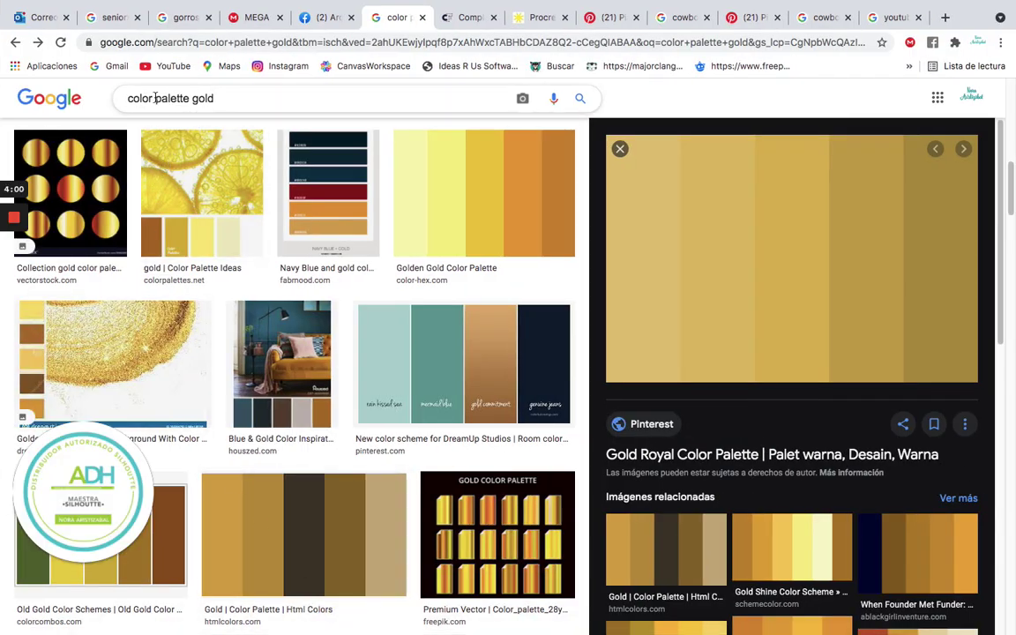
left_click_drag(156, 98, 227, 100)
right_click(168, 103)
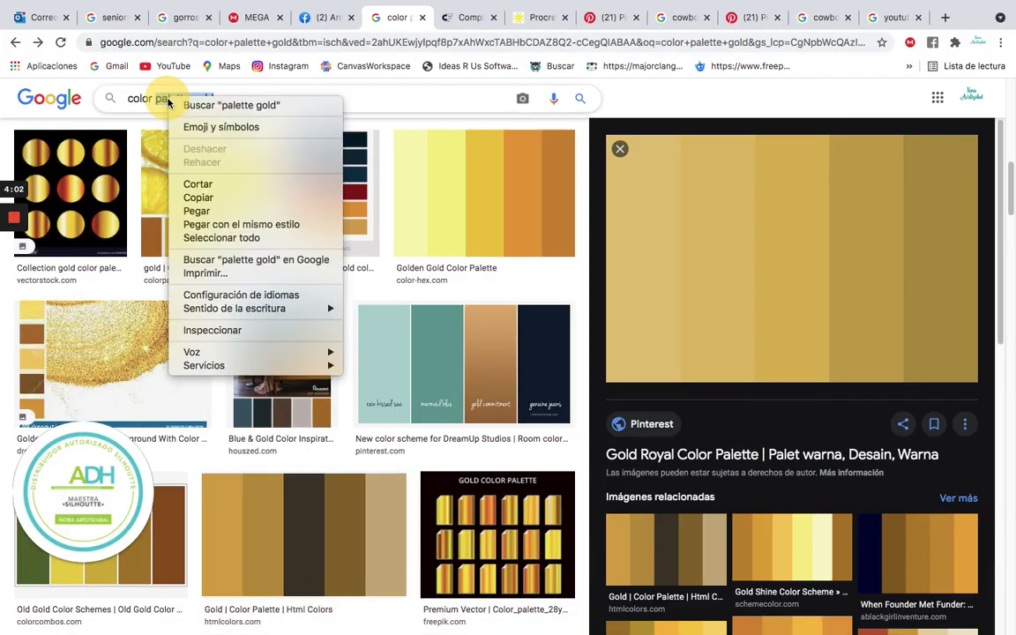
left_click(197, 211)
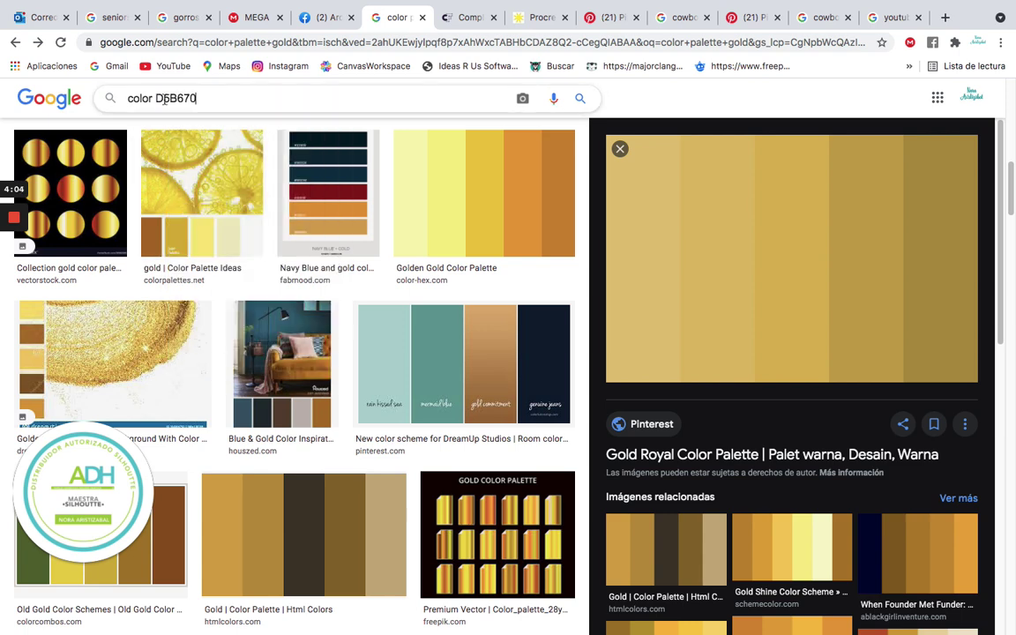
key("Return")
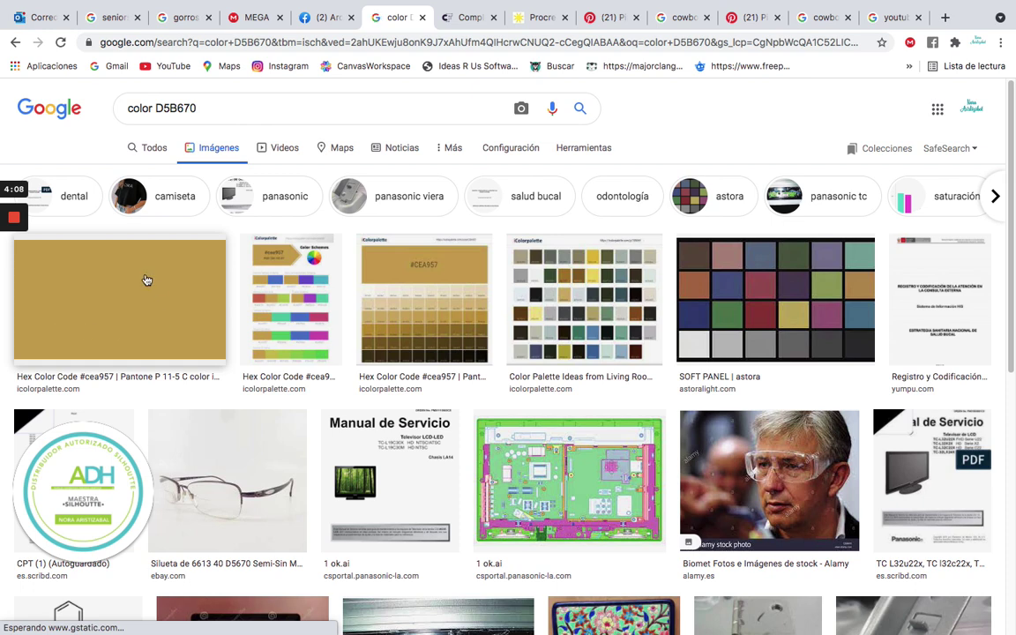
Open the iColorpalette #CEA957 result with the shade chart and copy its image
left_click(405, 317)
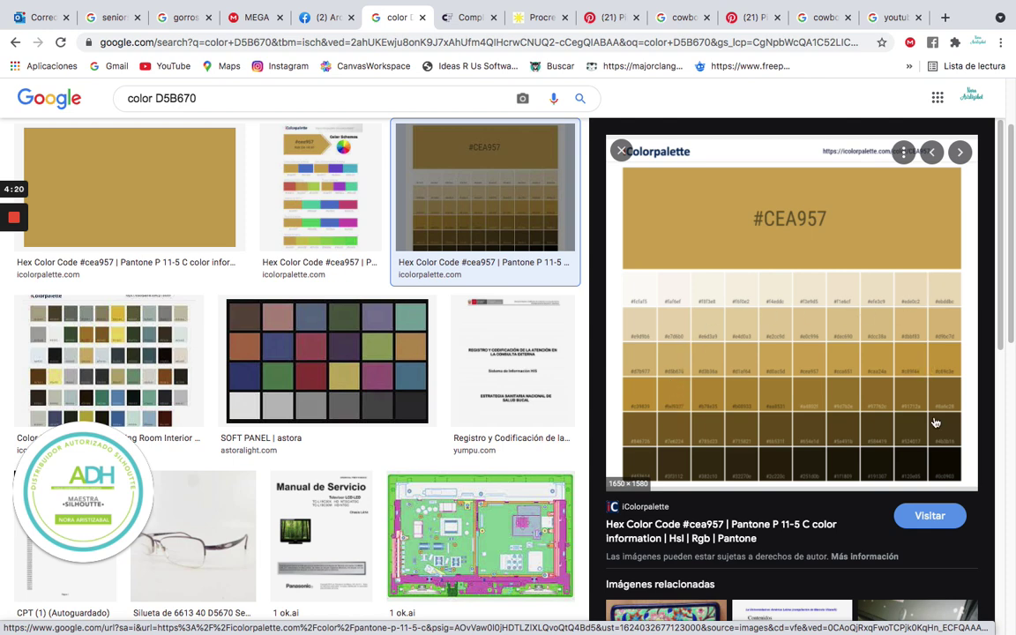
right_click(733, 329)
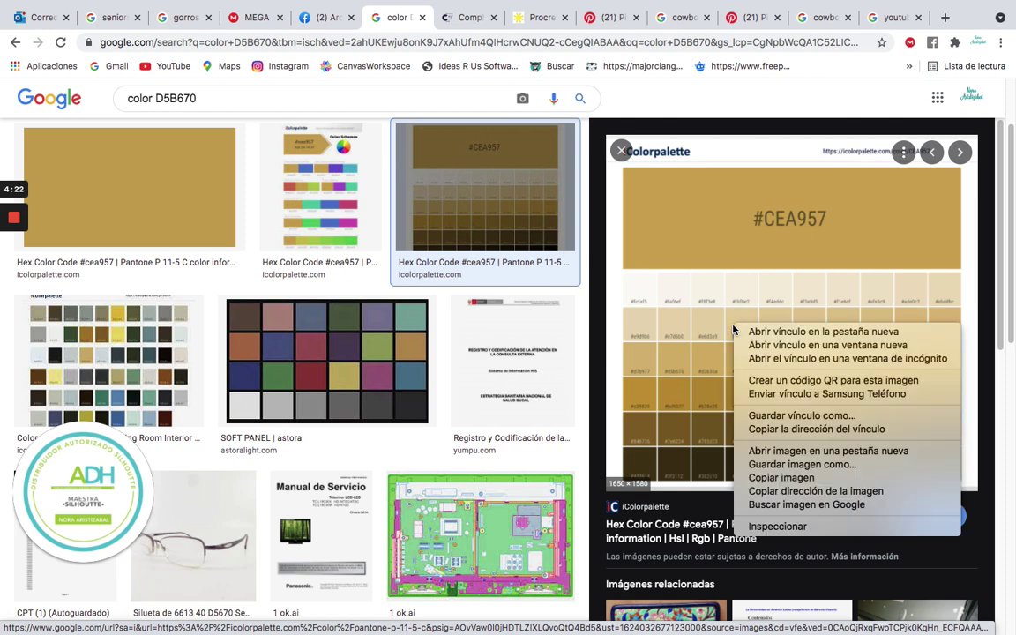
left_click(761, 477)
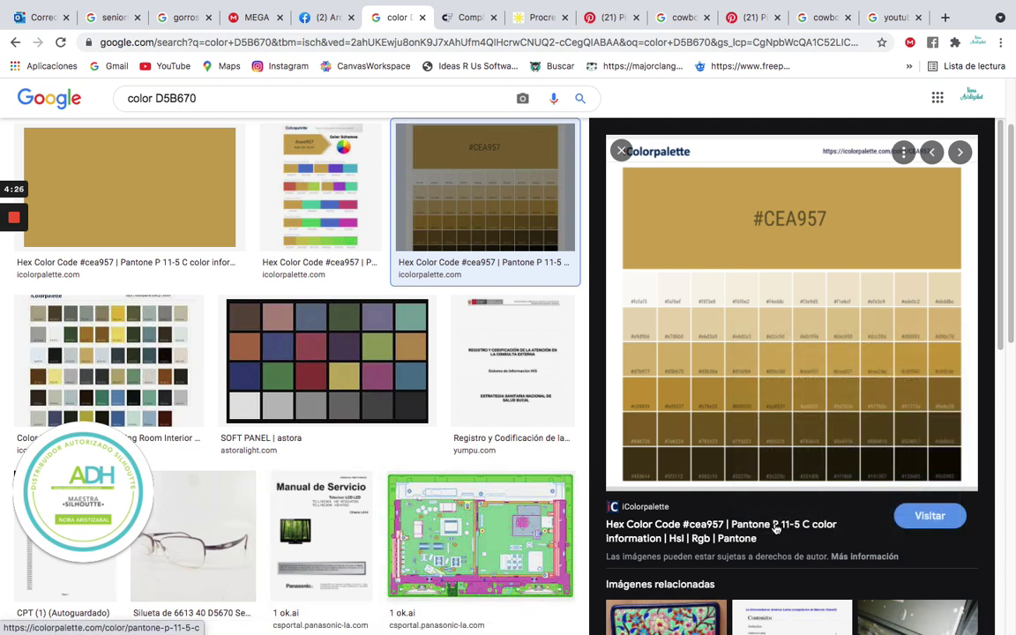
Switch to Silhouette Studio and move the fill settings clear of the cutting mat and palettes
mouse_move(750, 618)
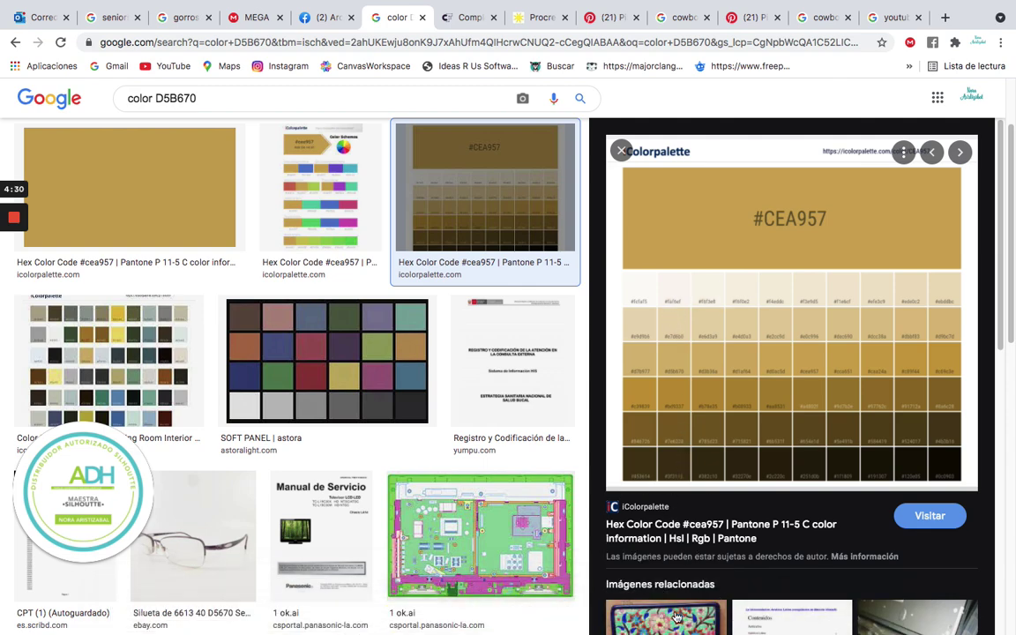
mouse_move(599, 605)
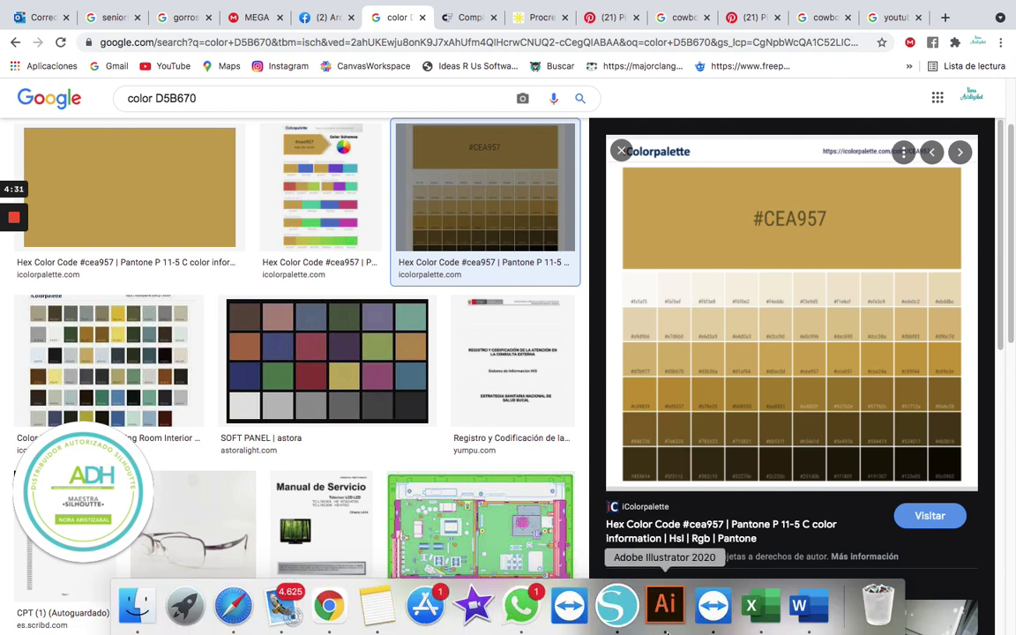
left_click(614, 608)
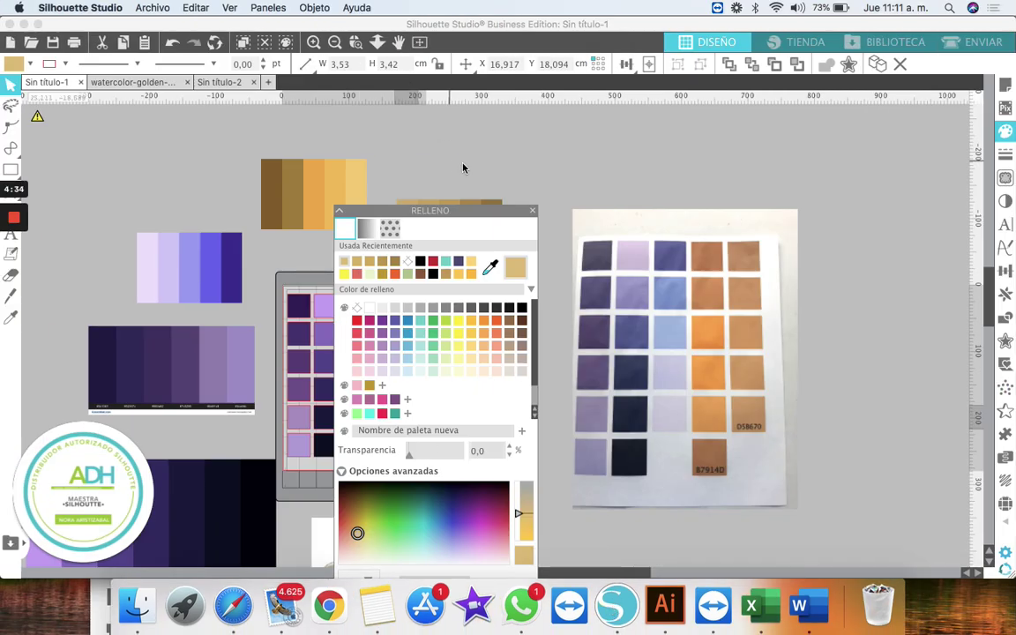
left_click_drag(404, 212, 866, 154)
left_click(494, 351)
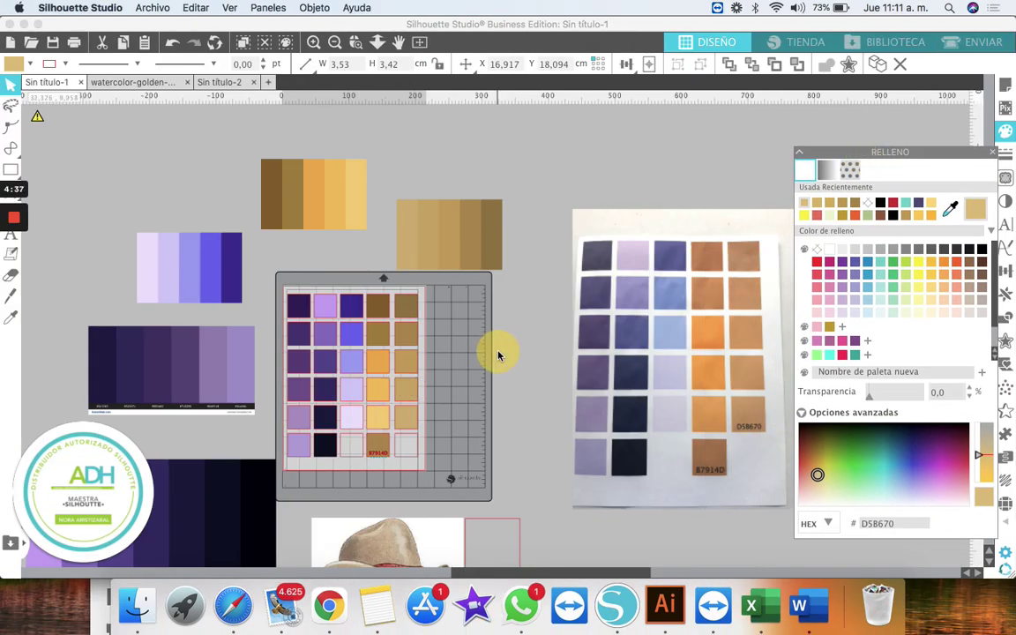
Paste the copied #CEA957 shade chart and place it above the reference photo of the printed swatches
right_click(439, 150)
left_click(478, 211)
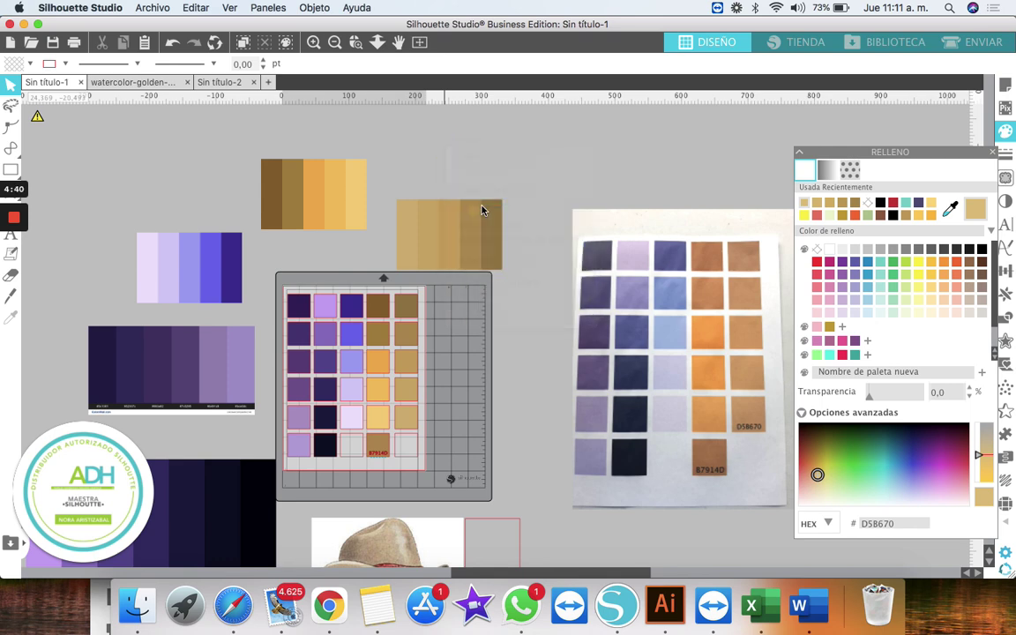
left_click_drag(441, 341, 573, 170)
scroll(571, 172, "up", 5)
left_click_drag(552, 263, 544, 234)
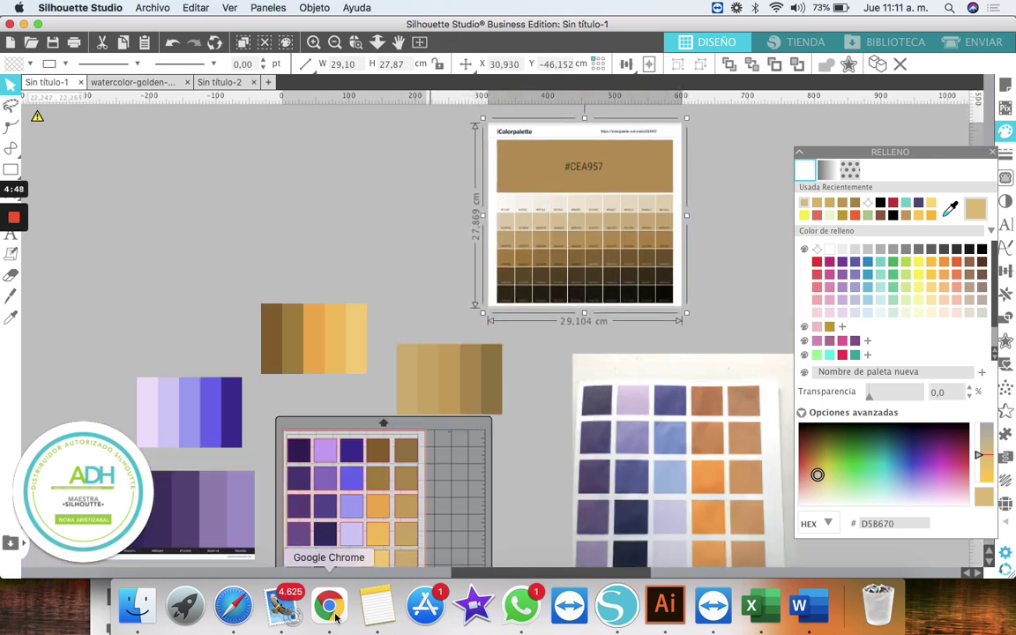
Switch to Chrome and search Google Images for "color purpura codigo"
left_click(333, 608)
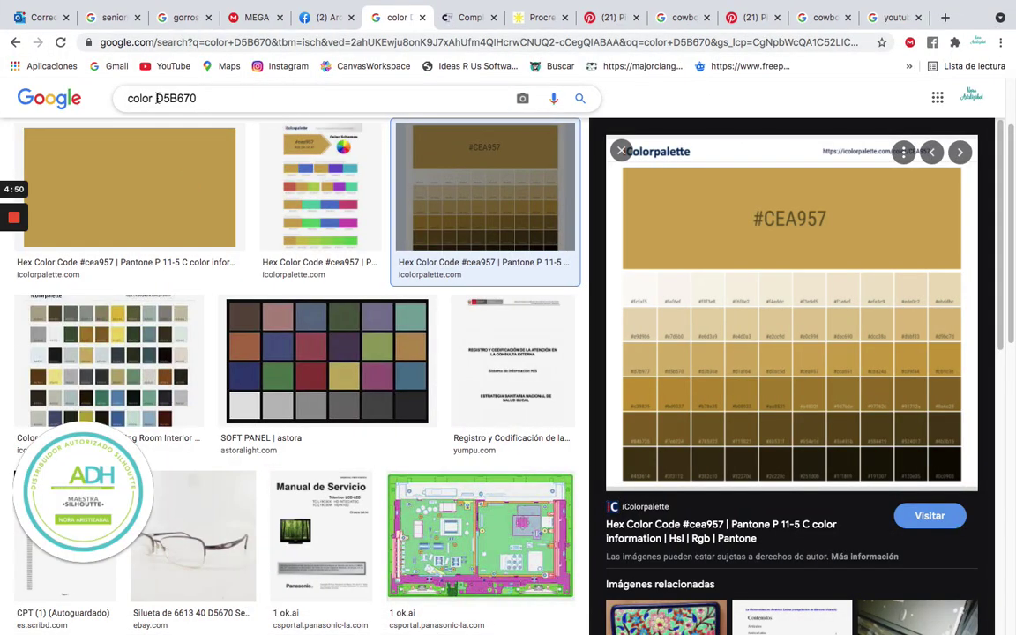
left_click_drag(156, 97, 211, 97)
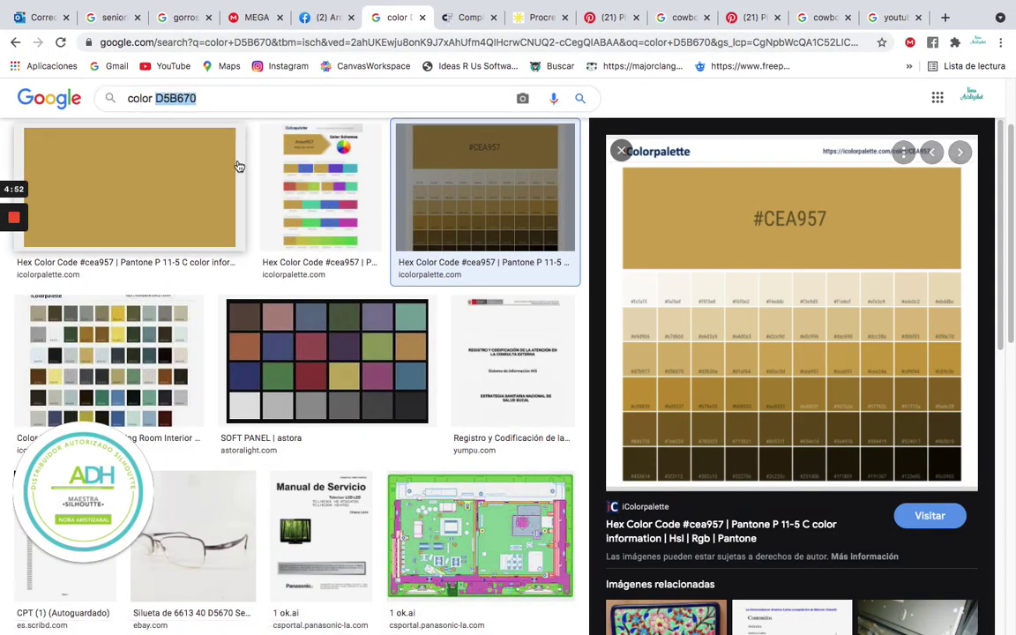
type("purpura d")
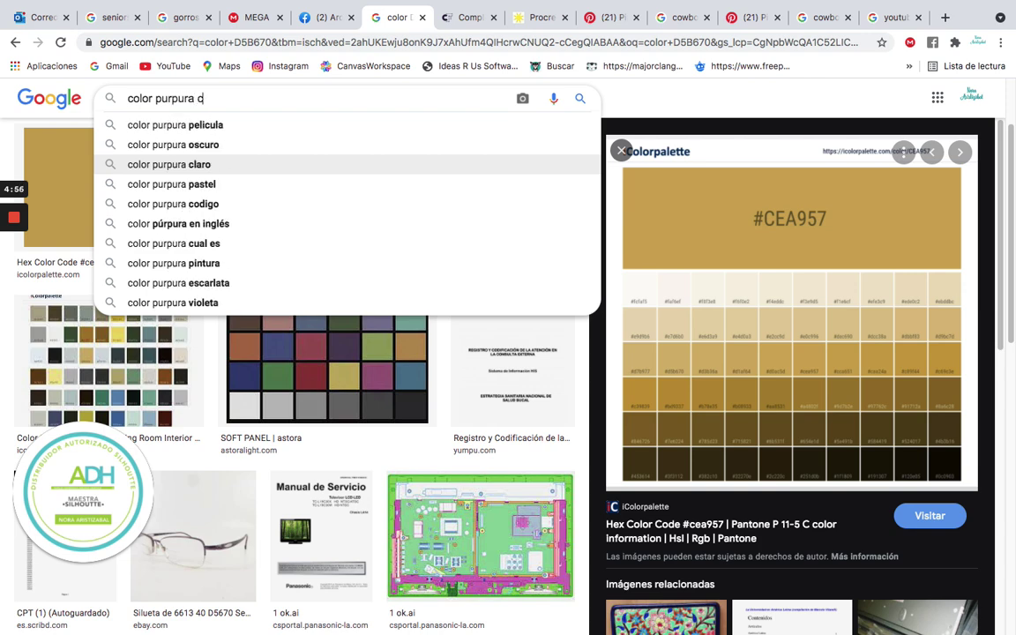
key("BackSpace")
type("codigo")
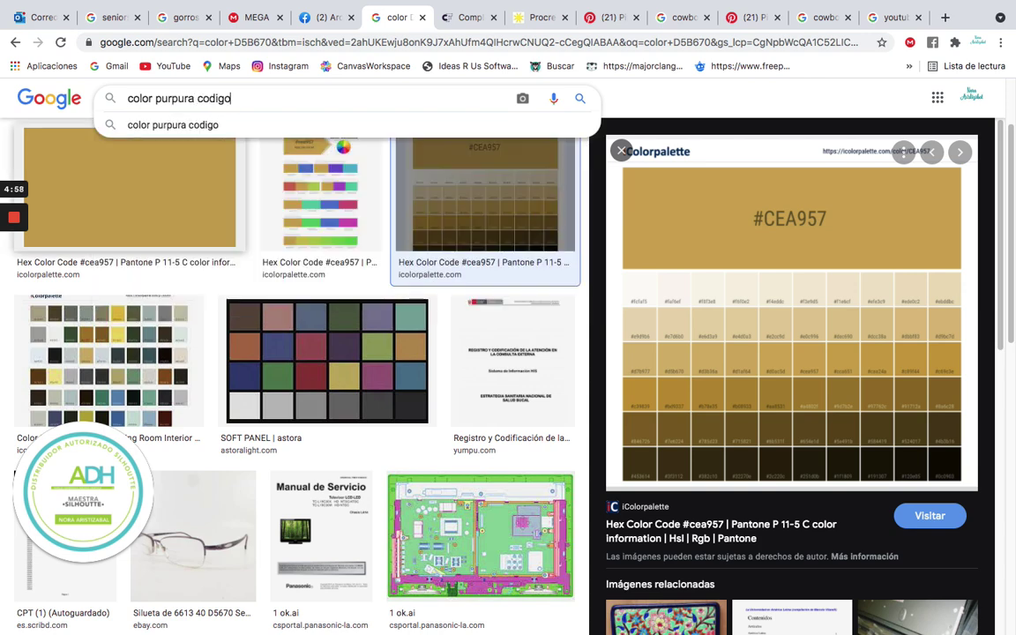
key("Return")
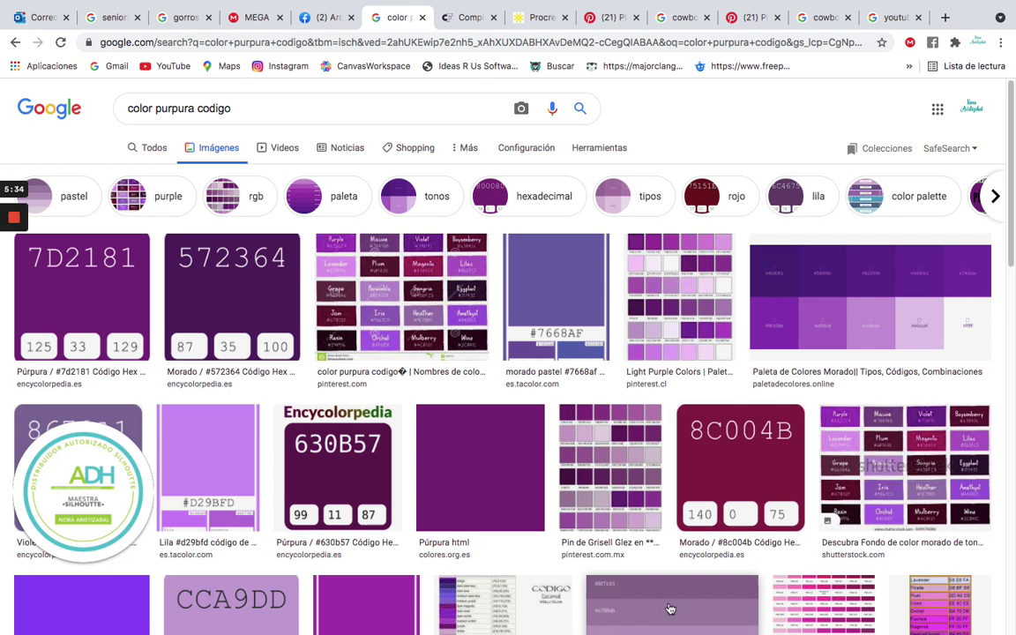
Return to Silhouette Studio and move the #CEA957 shade chart directly above the five-band gold palette and mat
mouse_move(667, 613)
left_click(618, 617)
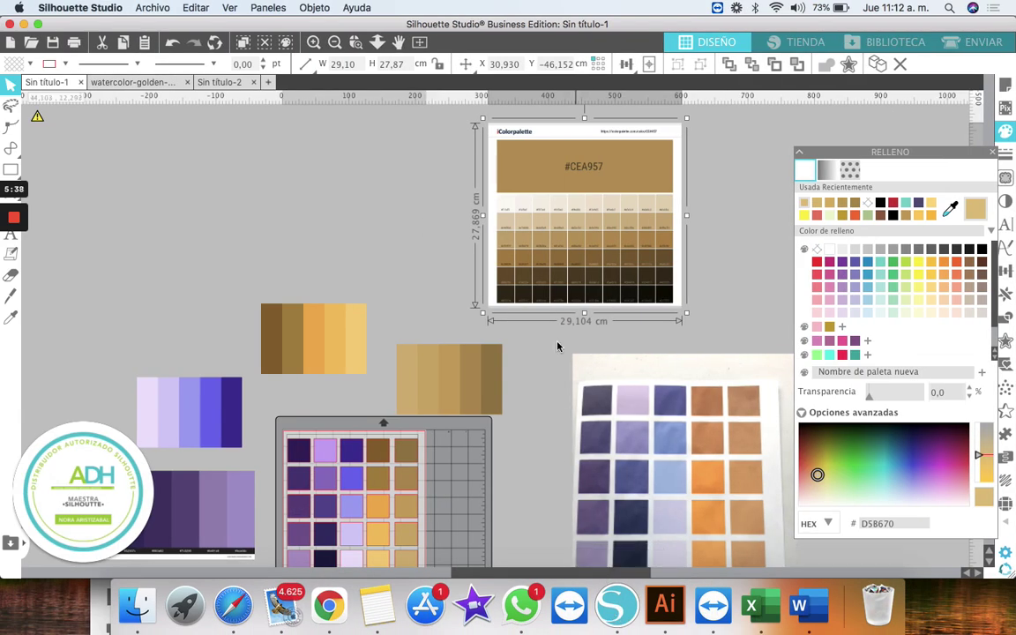
left_click_drag(512, 163, 422, 182)
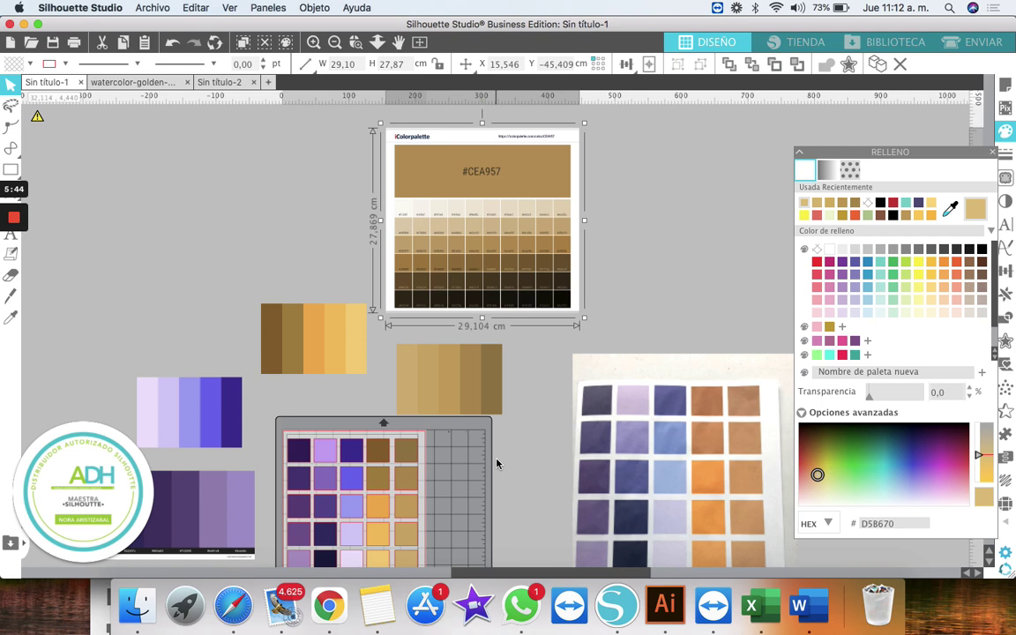
Create a new fill color palette named "color dorado"
left_click_drag(825, 148, 771, 104)
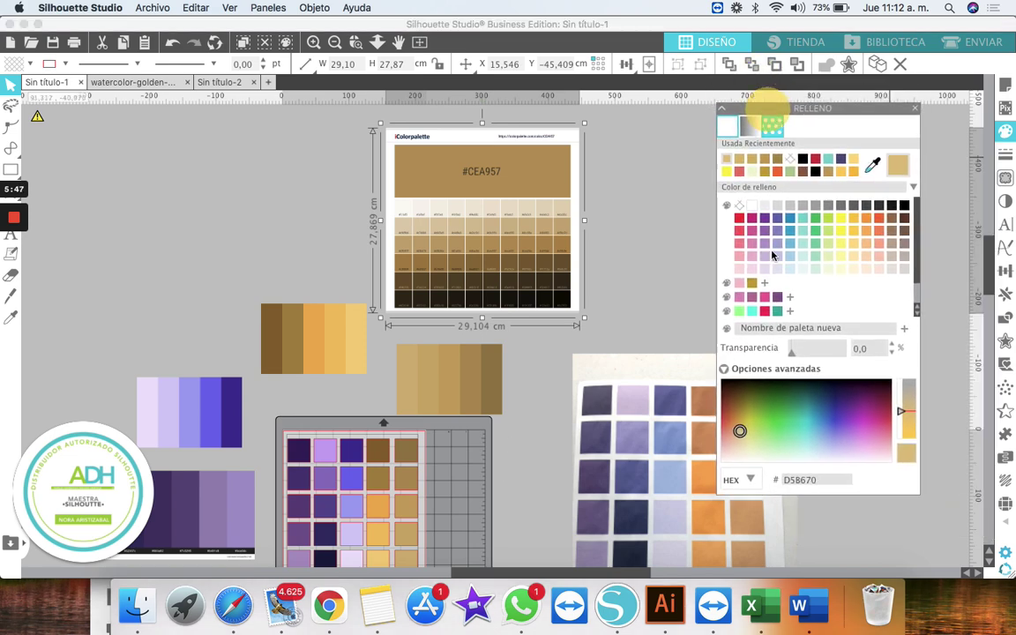
left_click(805, 328)
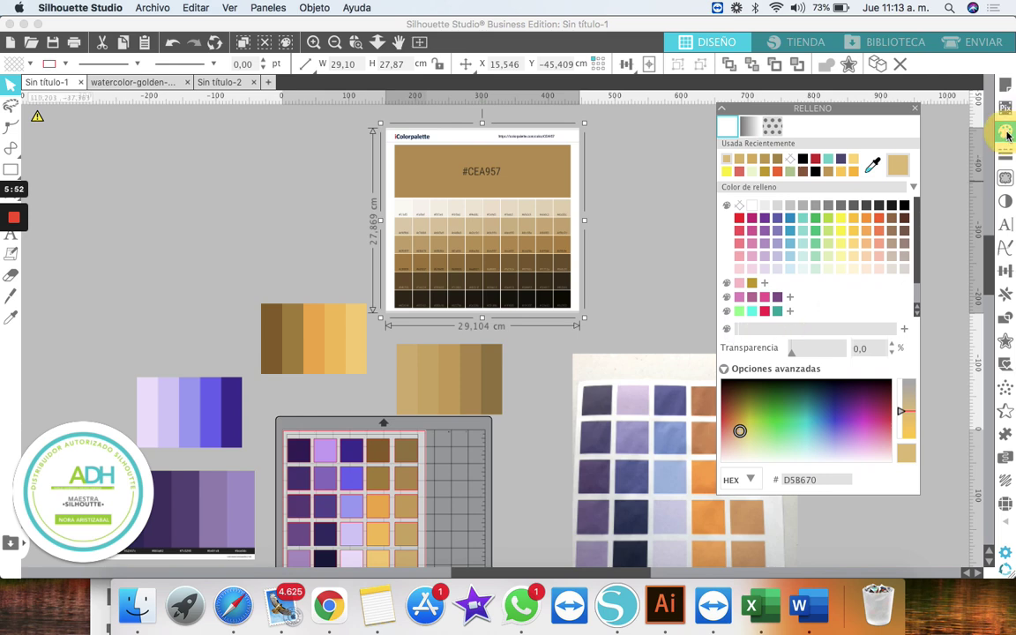
left_click(915, 107)
left_click(1006, 130)
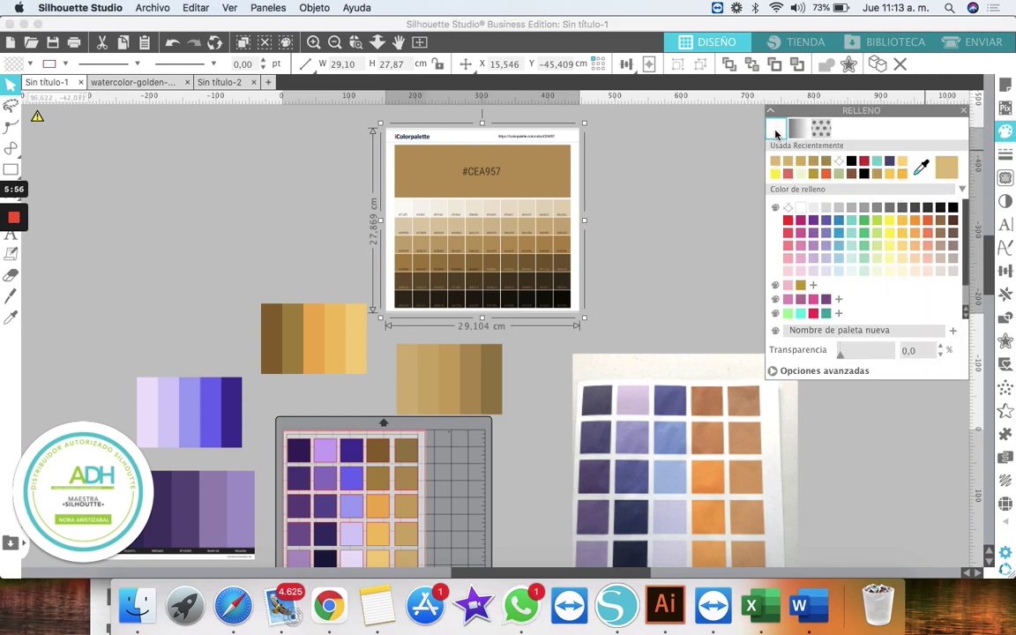
left_click(807, 327)
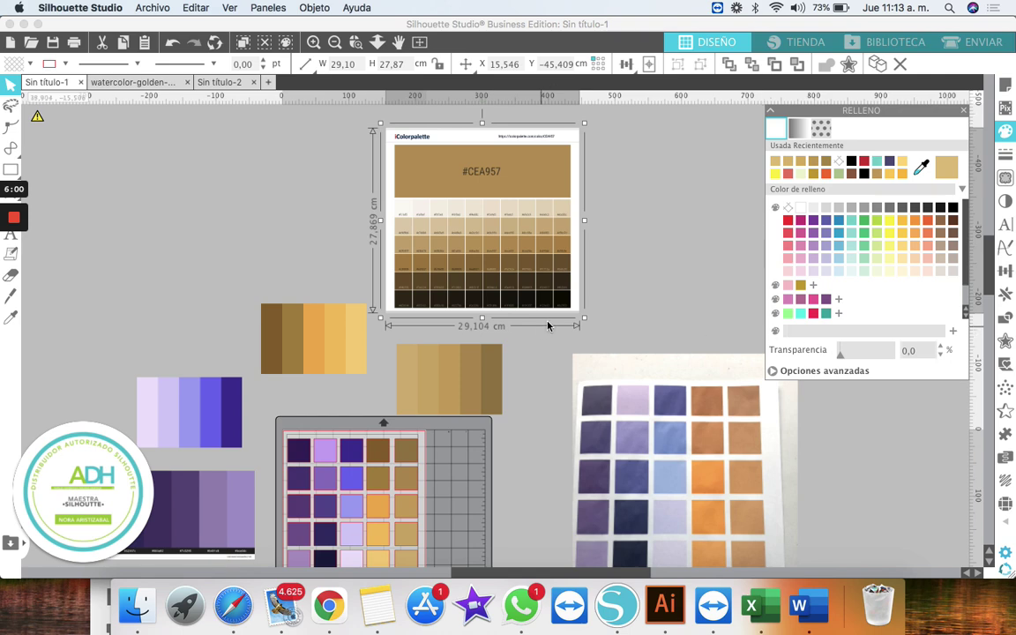
scroll(558, 325, "down", 1)
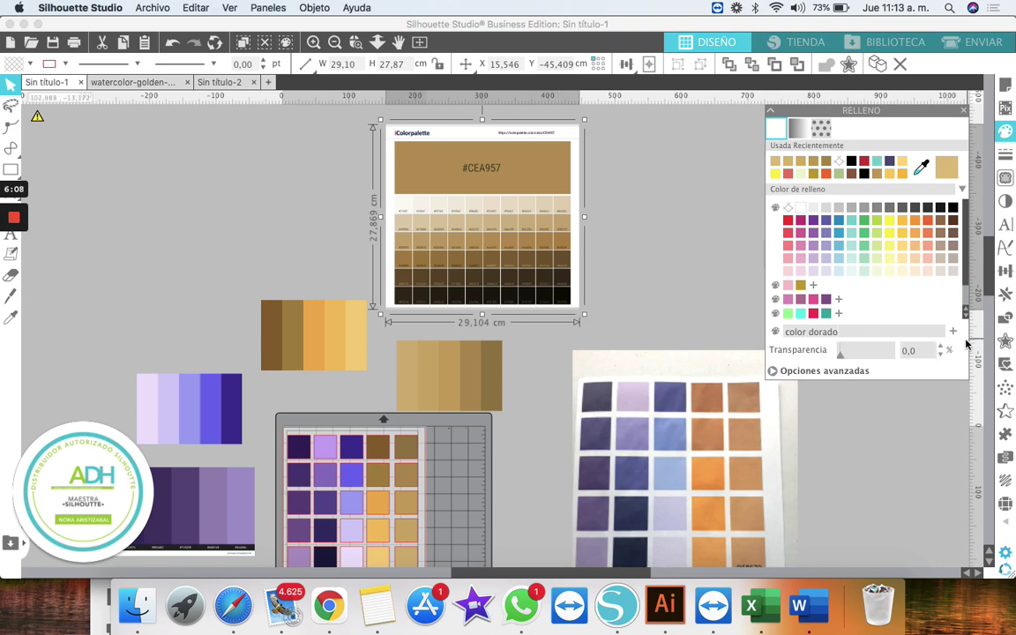
left_click(953, 333)
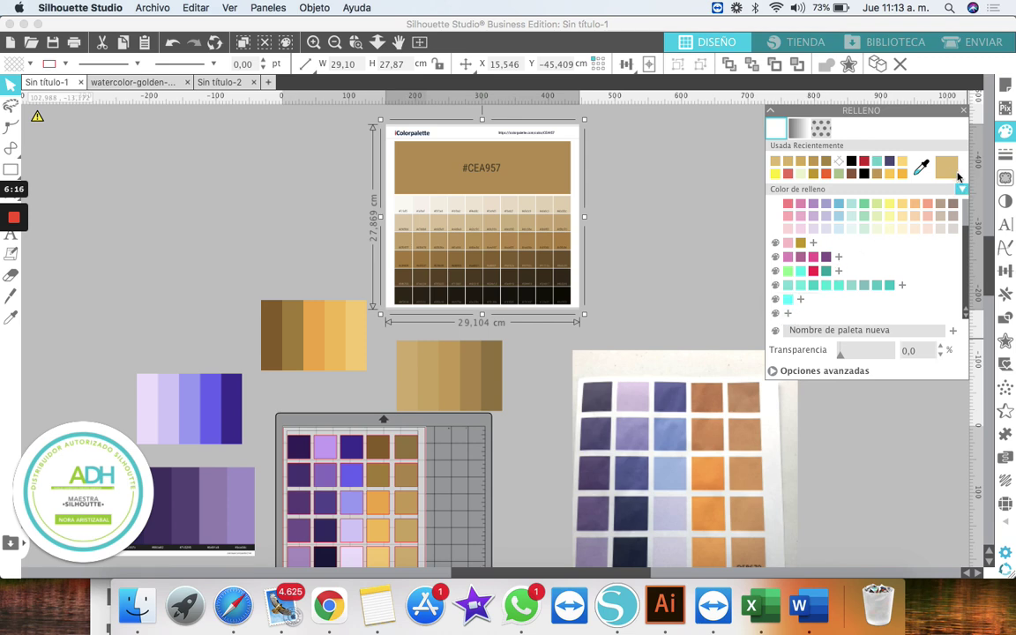
left_click(921, 166)
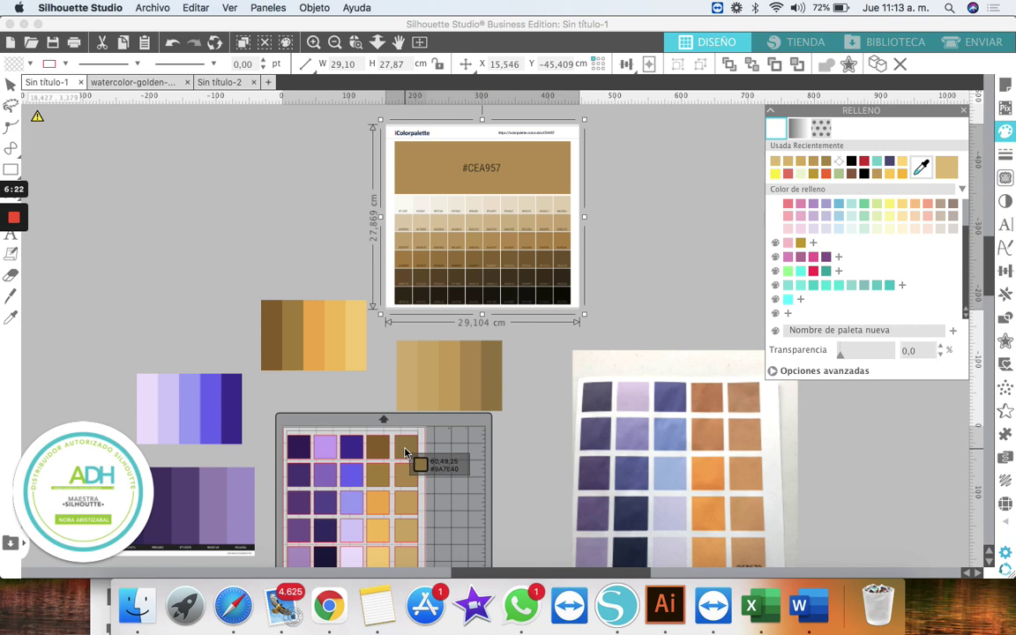
left_click(405, 453)
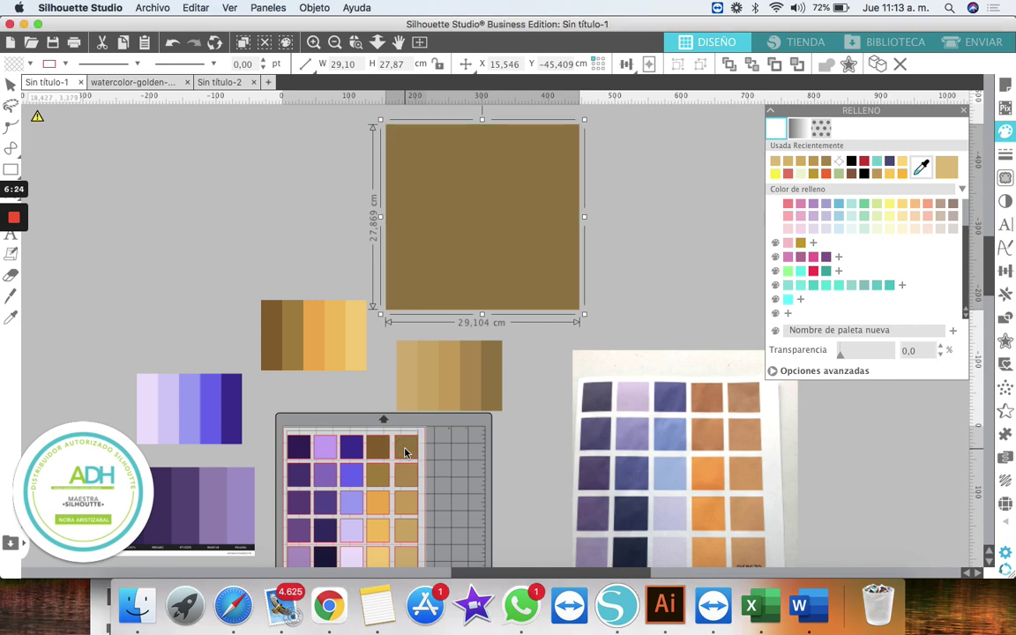
left_click(172, 42)
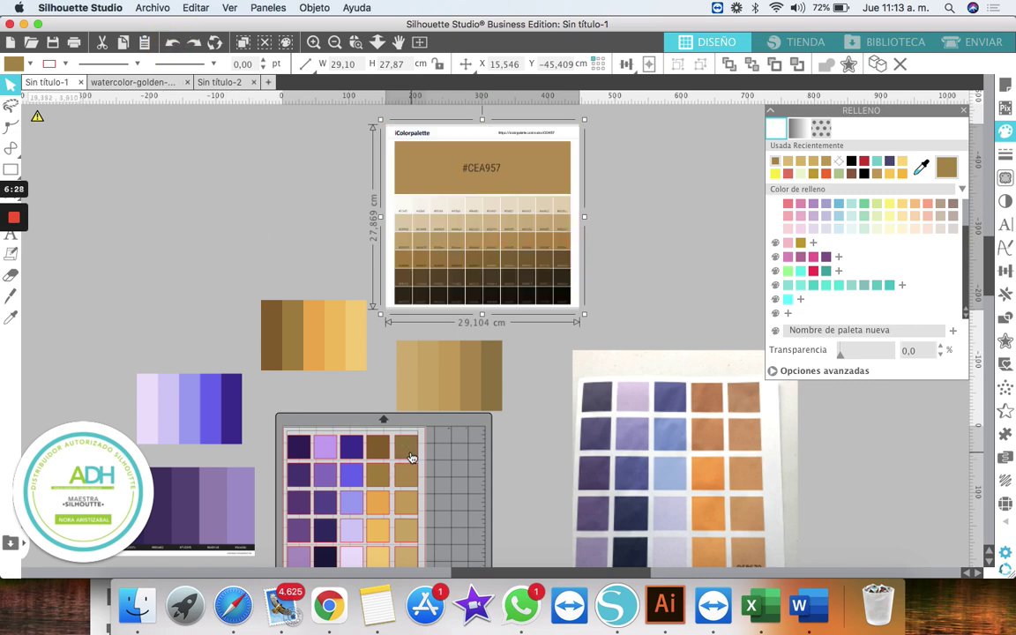
Add the fills of the last column's first and second gold squares to the color dorado palette
left_click(457, 448)
left_click(405, 450)
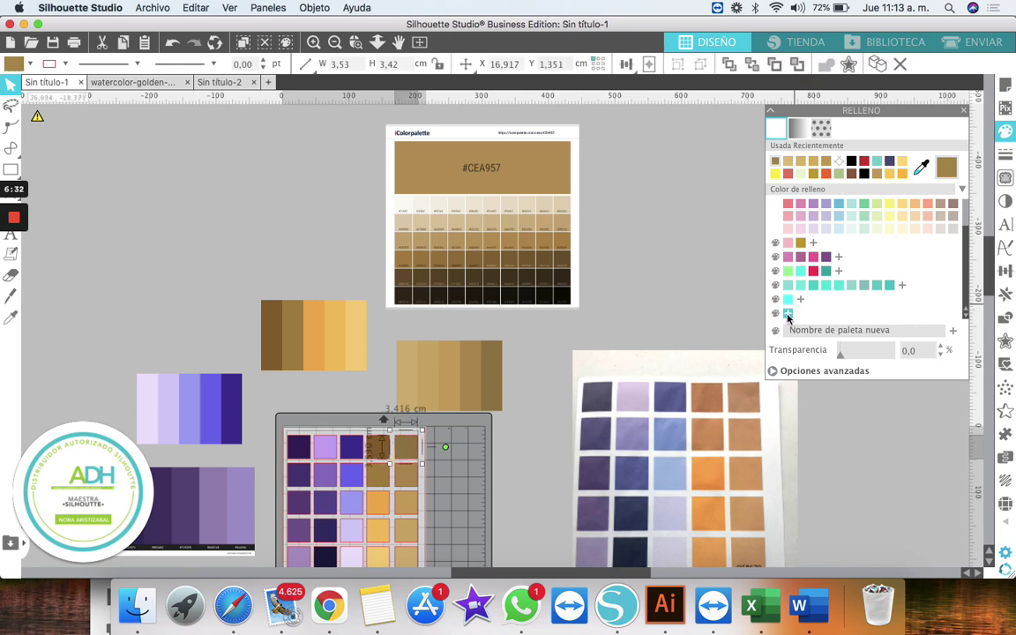
left_click(787, 314)
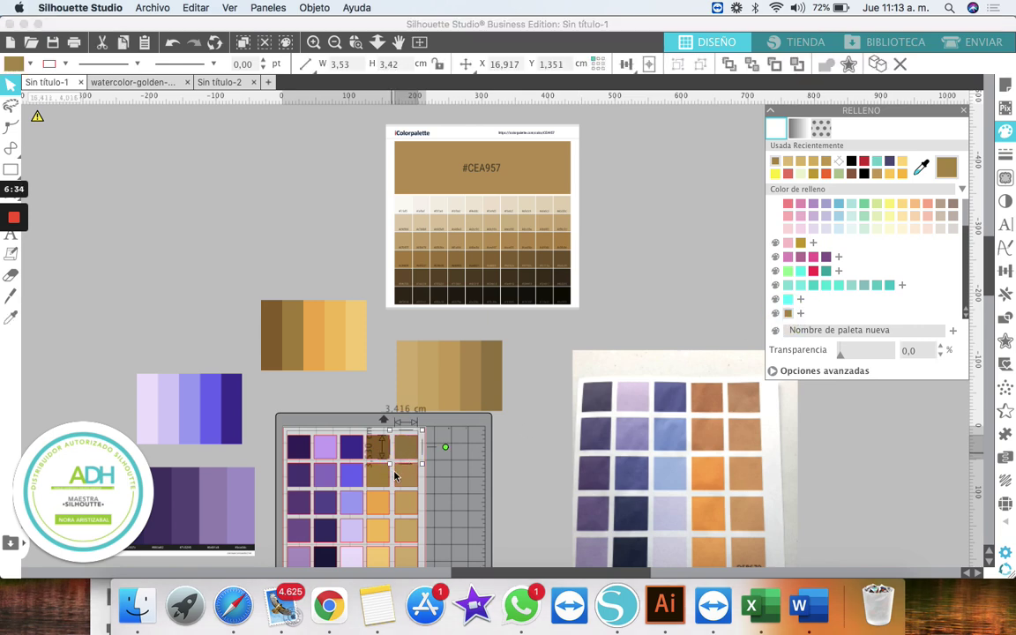
left_click_drag(405, 451, 408, 480)
left_click(799, 313)
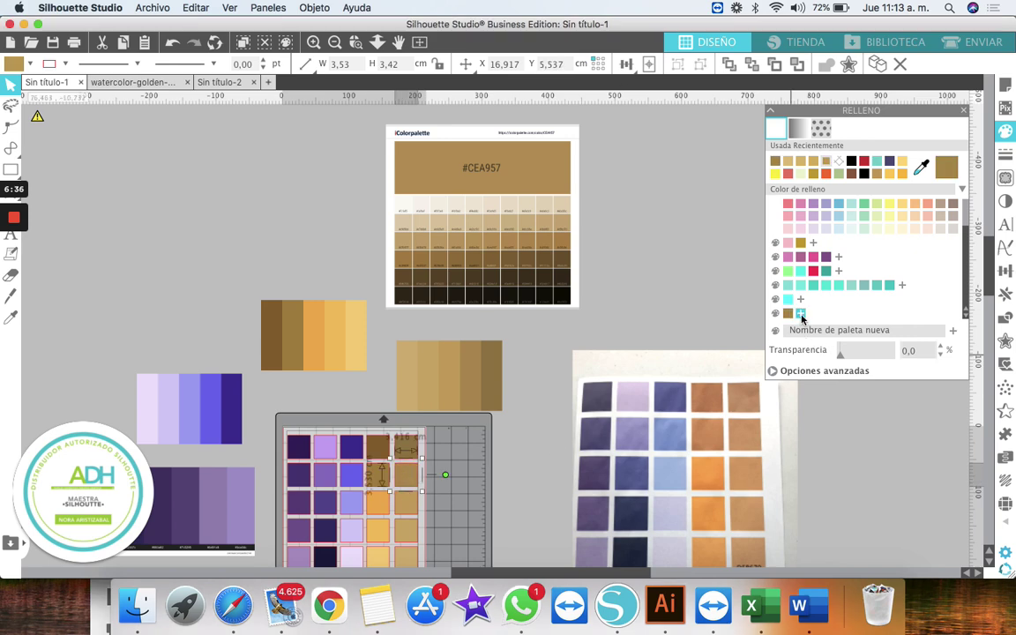
Add the fills of the last column's third, fourth and fifth gold squares to the color dorado palette
mouse_move(409, 514)
left_mouse_down()
mouse_move(411, 543)
mouse_move(410, 533)
left_mouse_up()
left_click(812, 313)
left_click(826, 313)
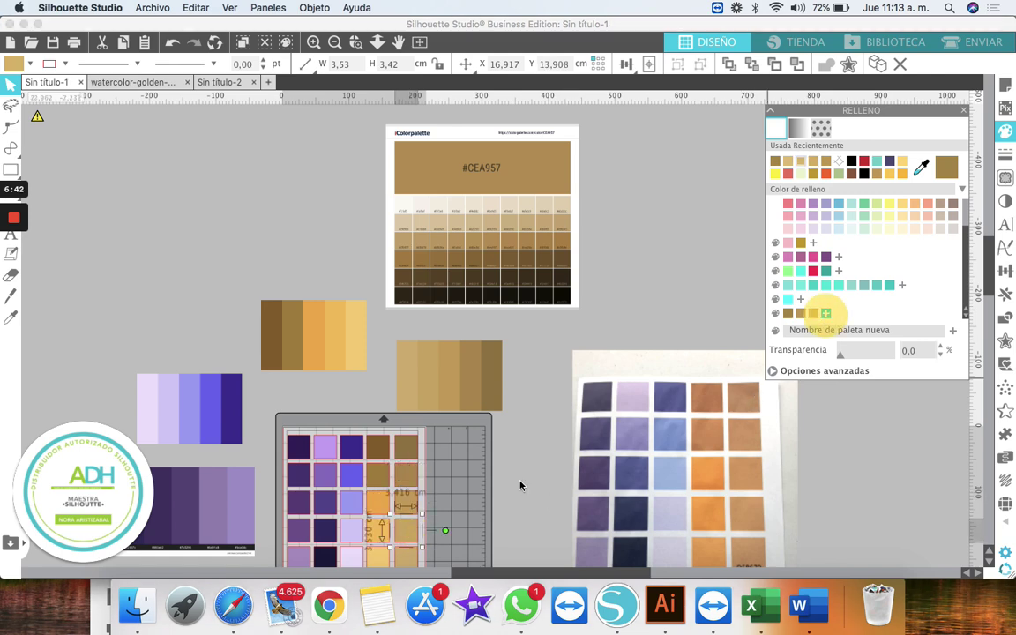
scroll(441, 533, "down", 2)
left_click_drag(408, 540, 409, 543)
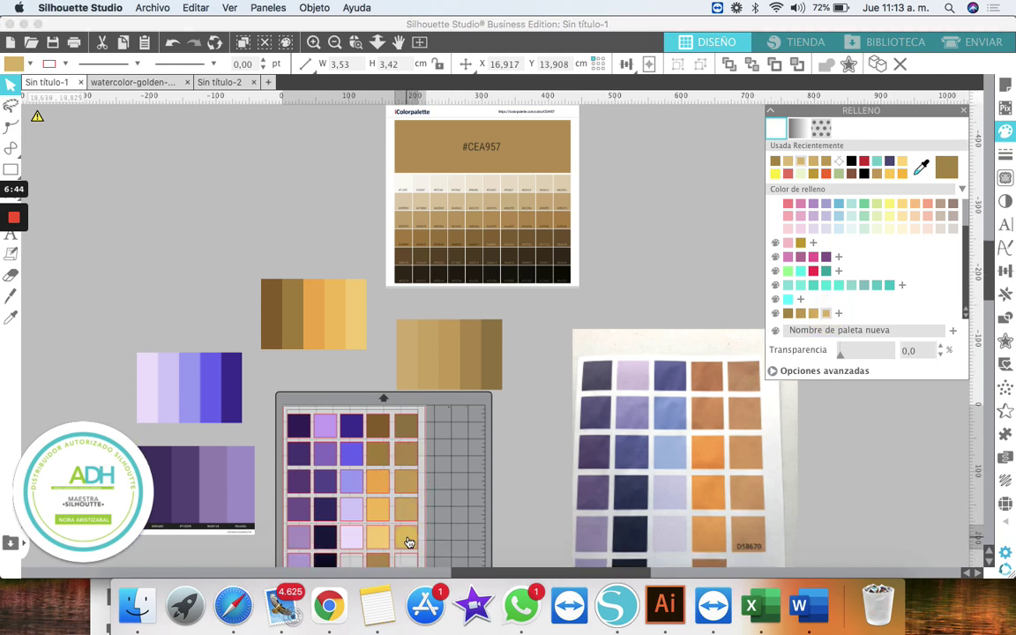
left_click(839, 313)
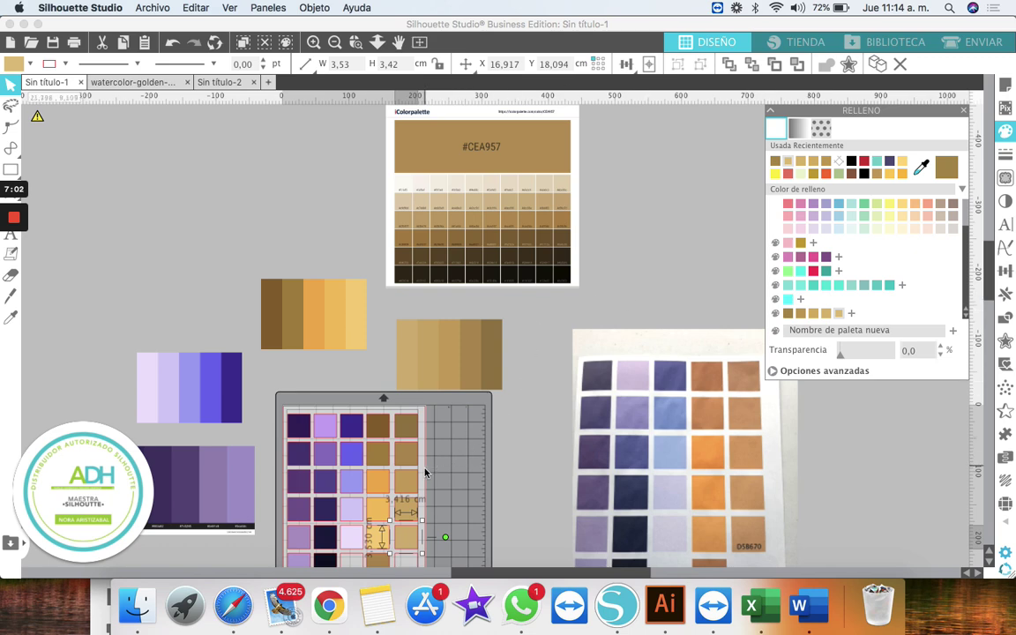
Move the photo of the printed swatches closer to the mat and create a new fill palette named "color purpura"
left_click_drag(617, 422, 539, 443)
key("Escape")
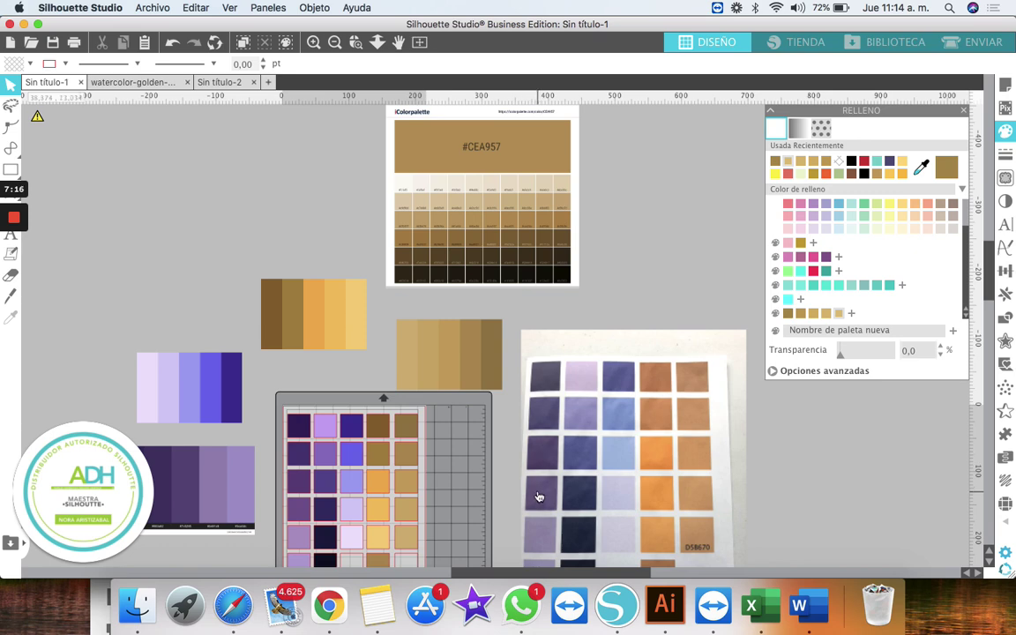
left_click(804, 330)
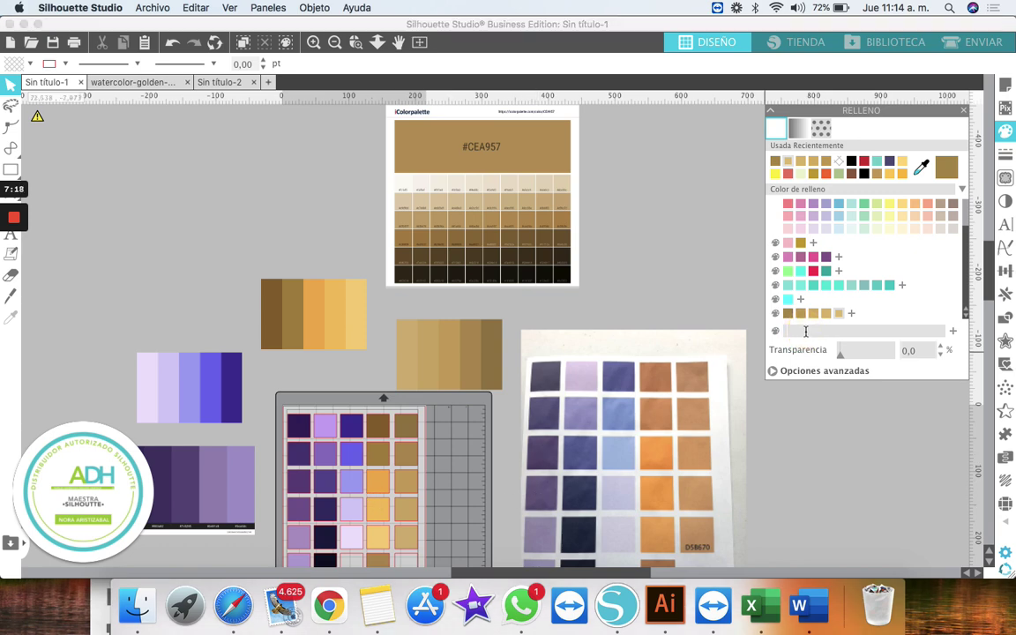
type("color purpura")
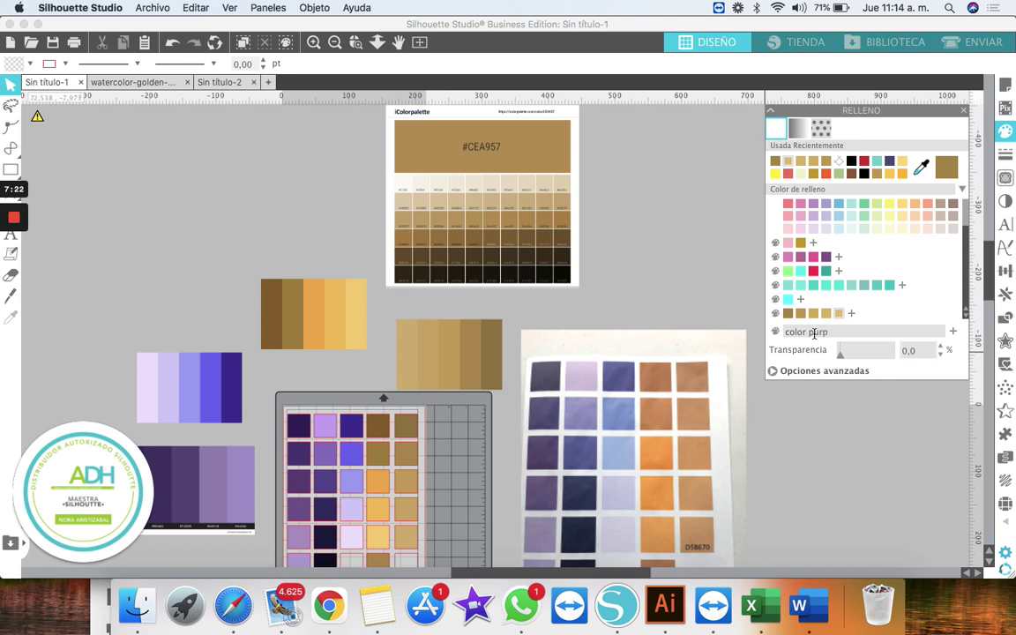
left_click(952, 330)
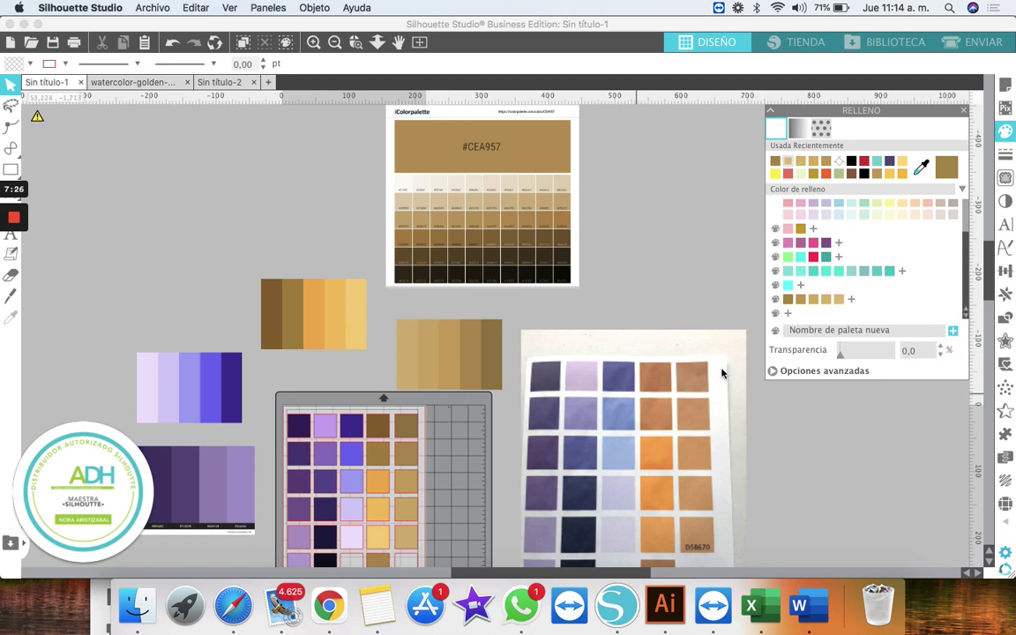
Add the fills of the first column's third and fourth squares and the second column's second square to the color purpura palette
left_click(303, 482)
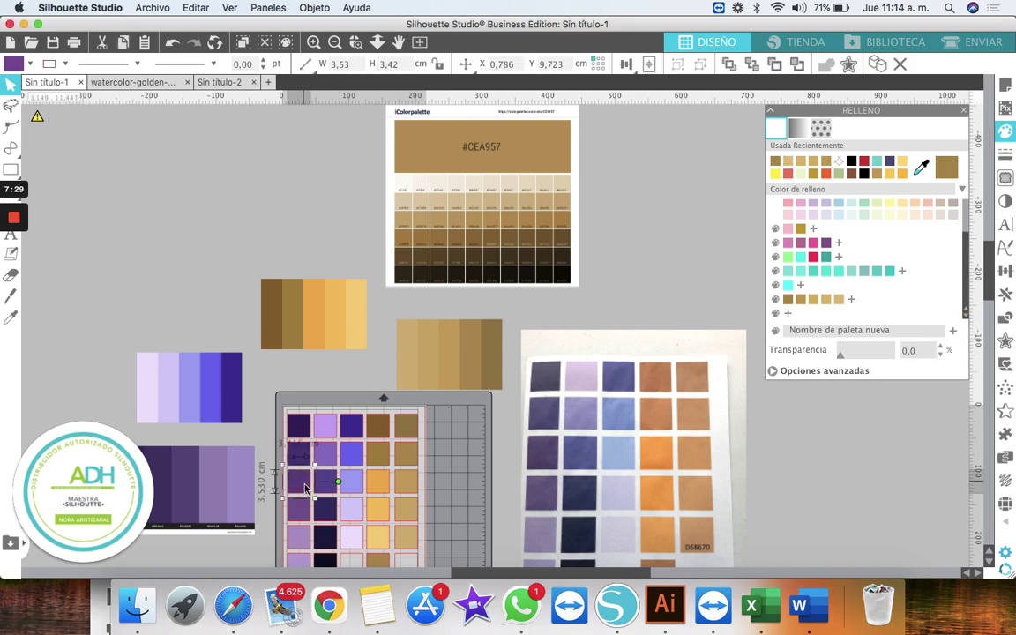
left_click(788, 313)
left_click_drag(304, 505, 297, 511)
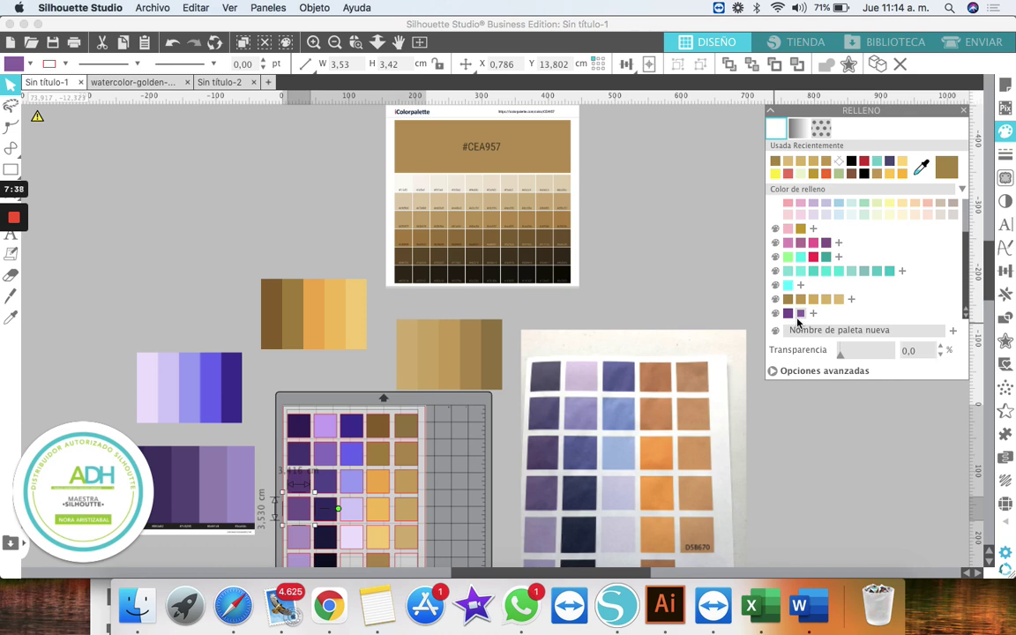
left_click(329, 455)
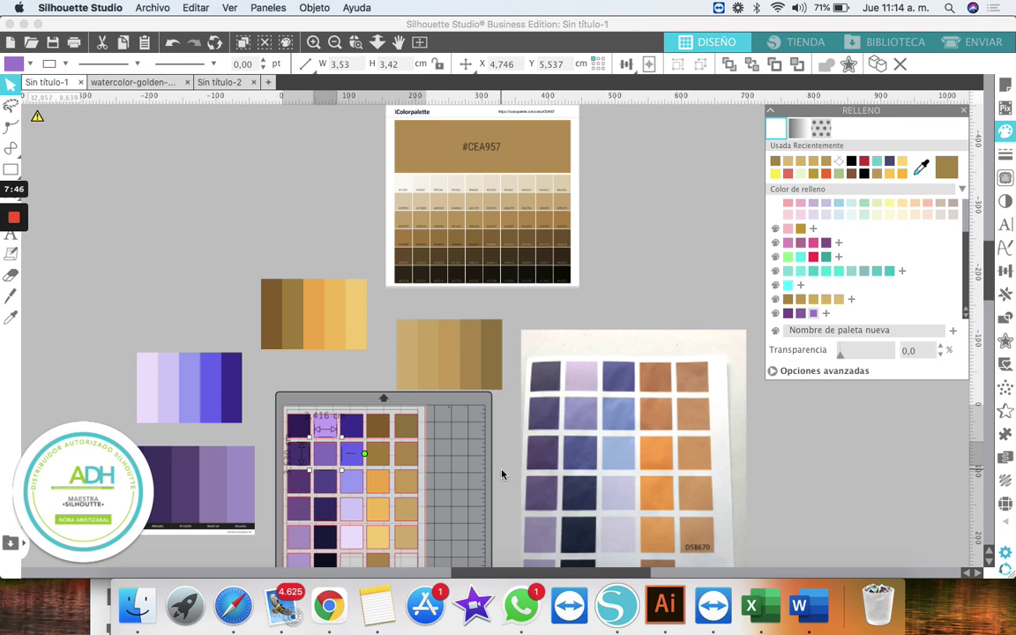
Add the fill of the first column's fifth square to the color purpura palette
left_click(533, 536)
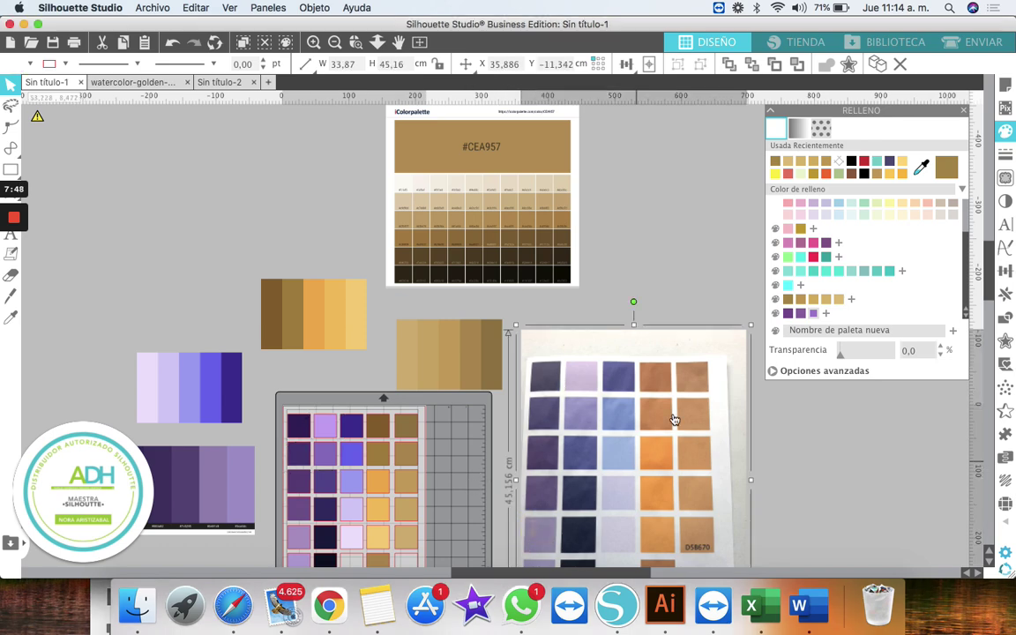
left_click(300, 542)
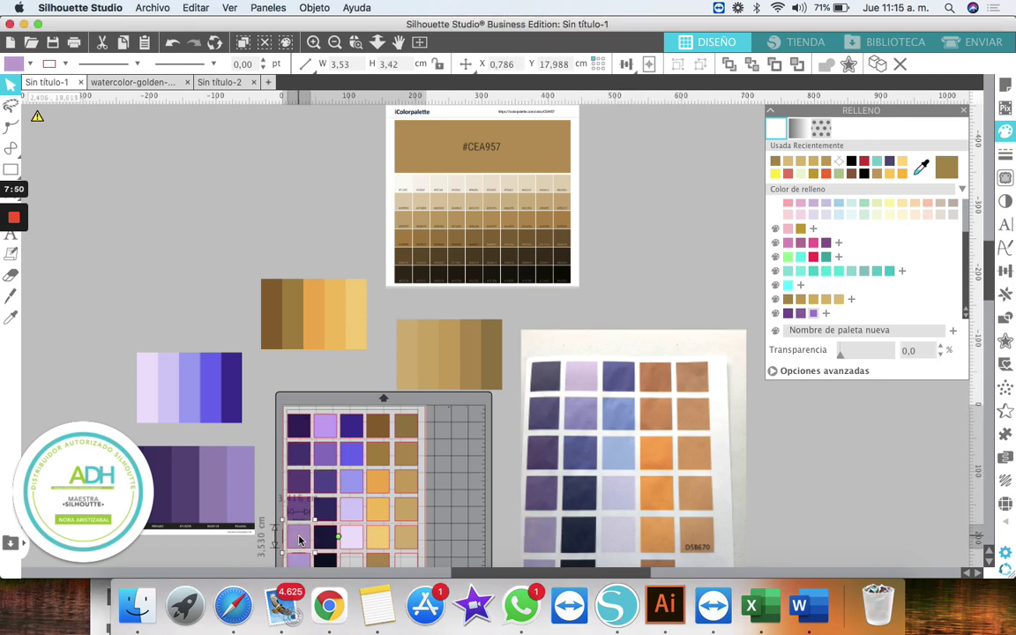
left_click(825, 314)
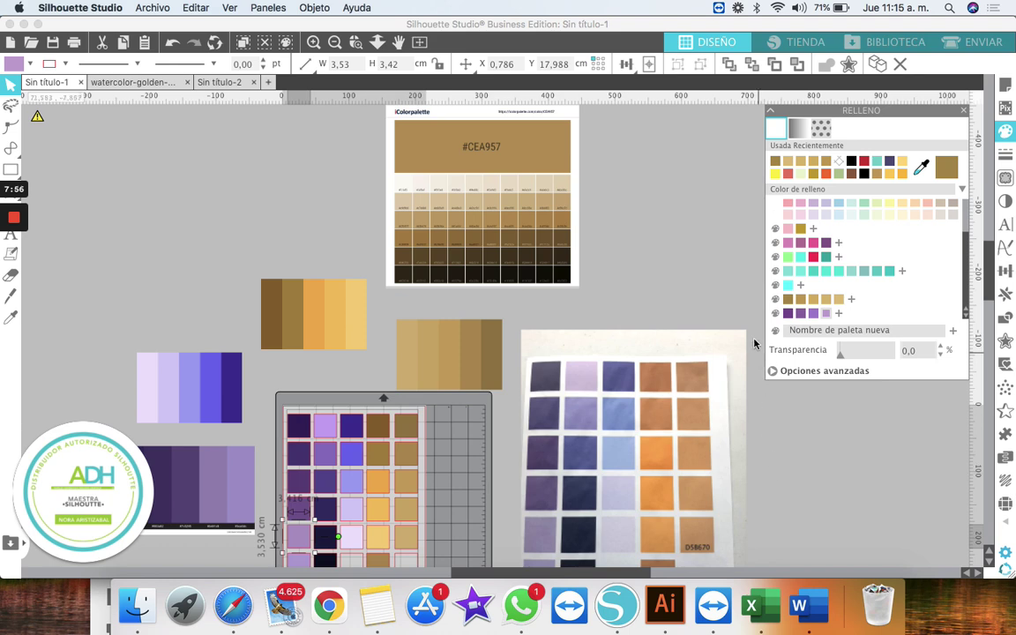
left_click(720, 297)
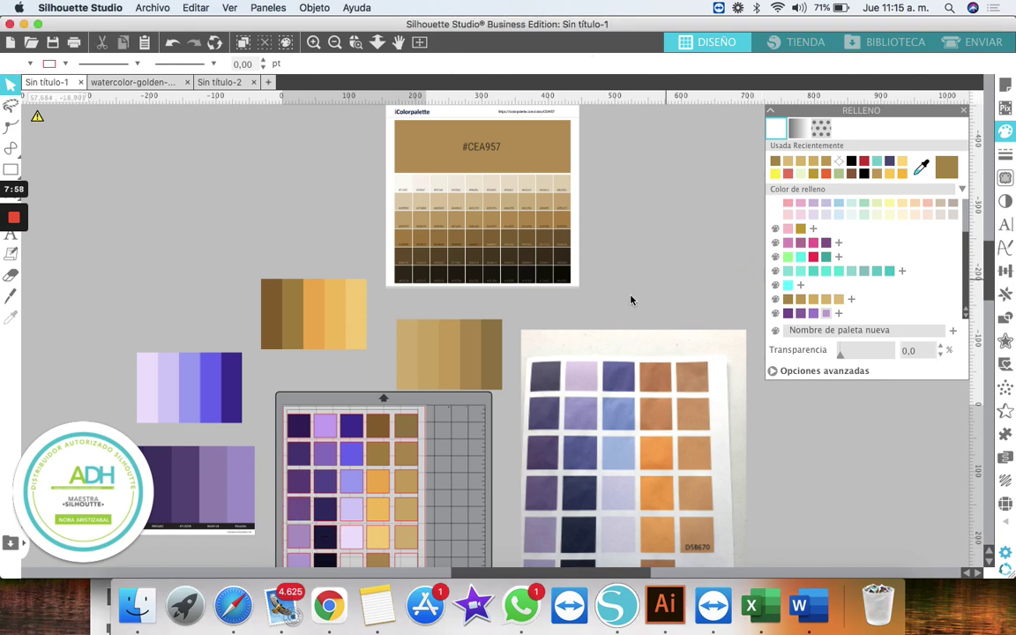
Sample the fill colour of the last column's fifth square with the eyedropper
scroll(573, 306, "down", 5)
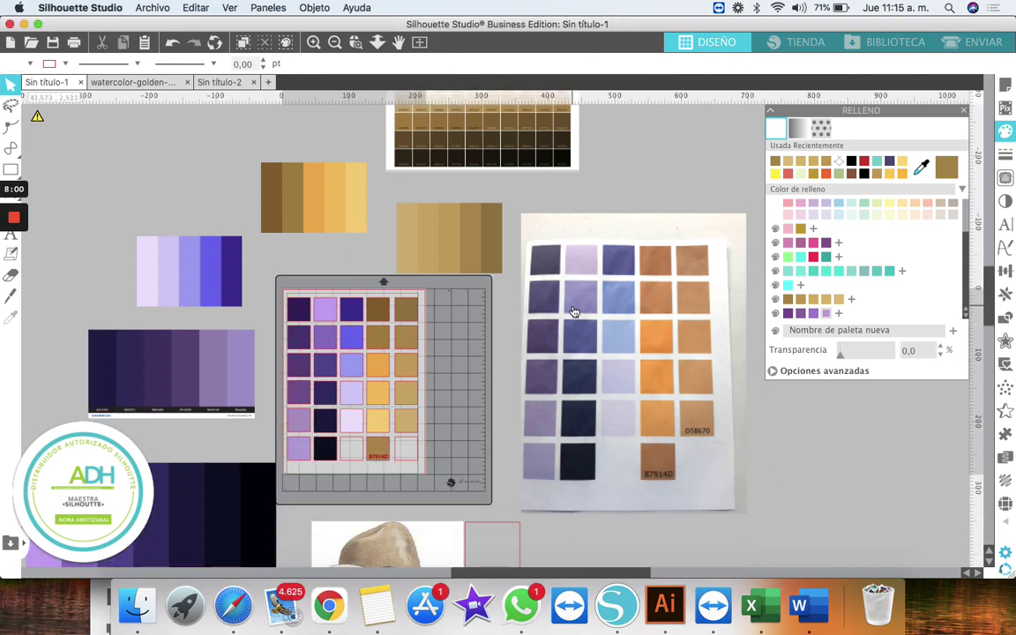
scroll(477, 380, "up", 1)
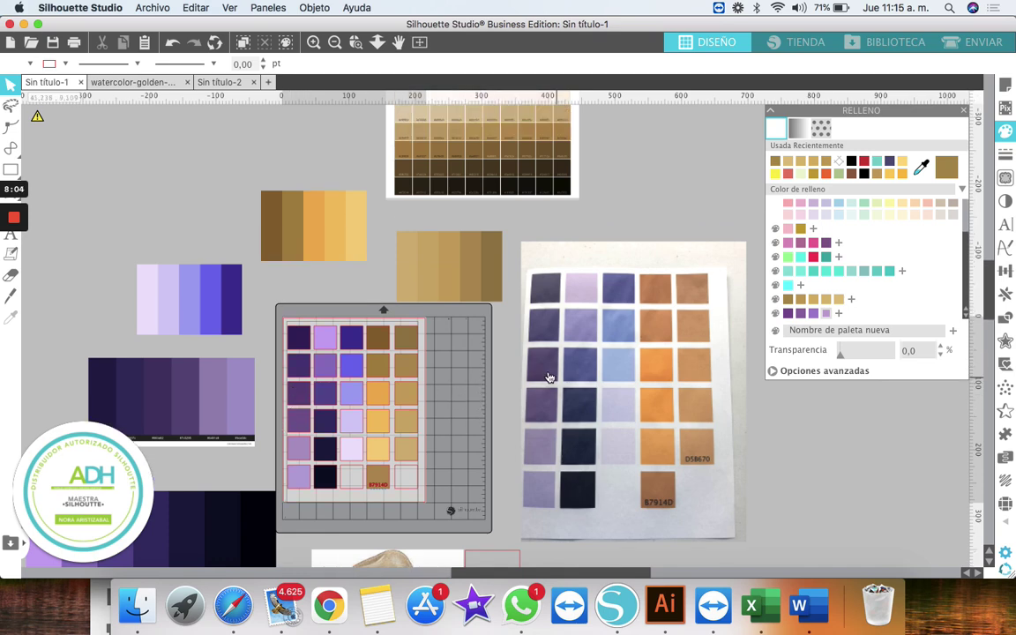
left_click(829, 315)
left_click(406, 459)
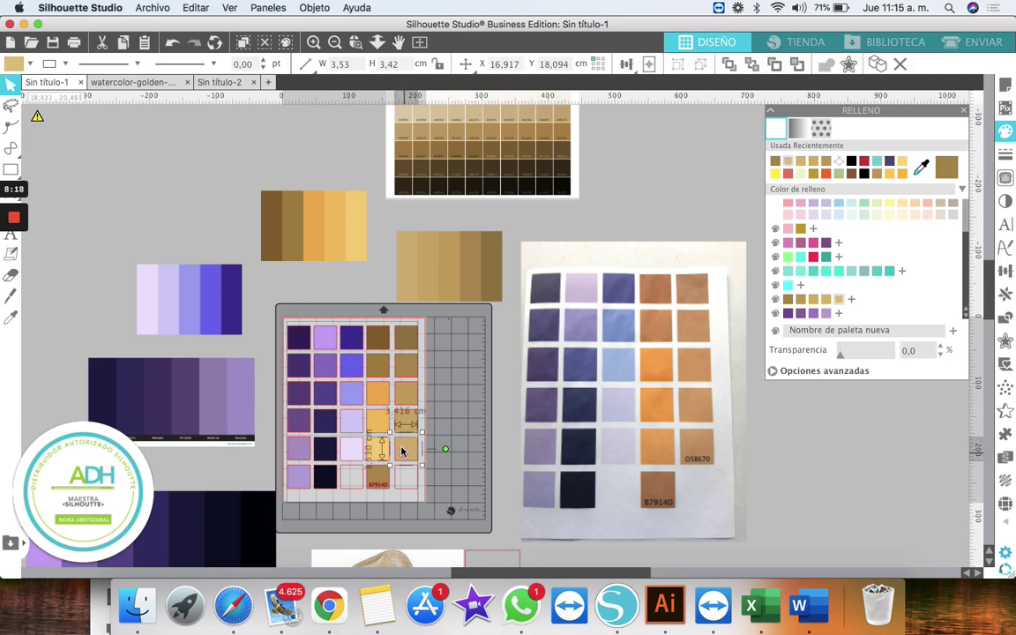
left_click(354, 44)
left_click_drag(353, 422, 355, 526)
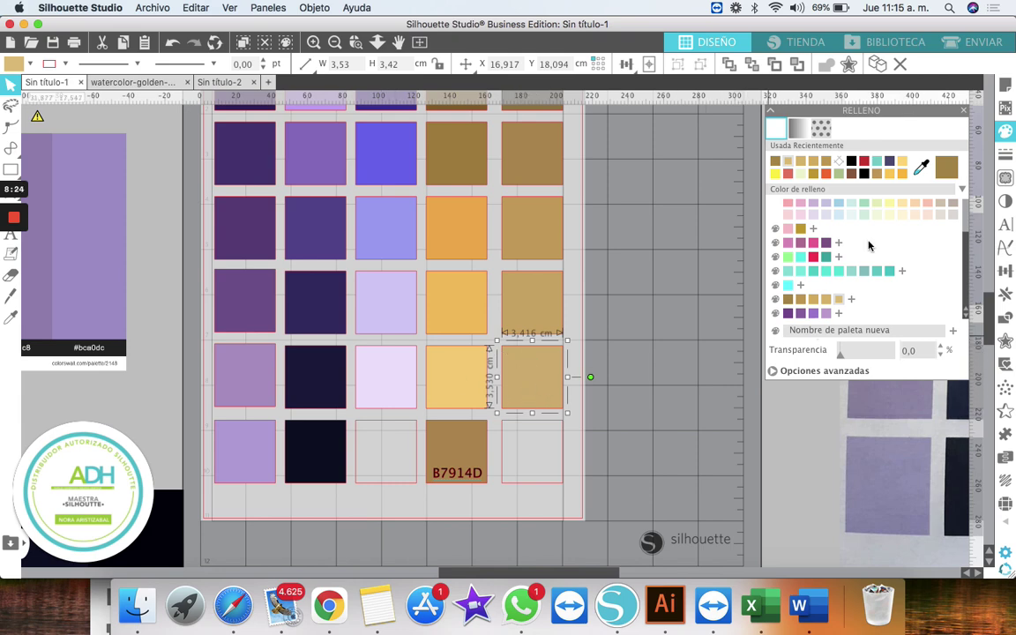
left_click(921, 168)
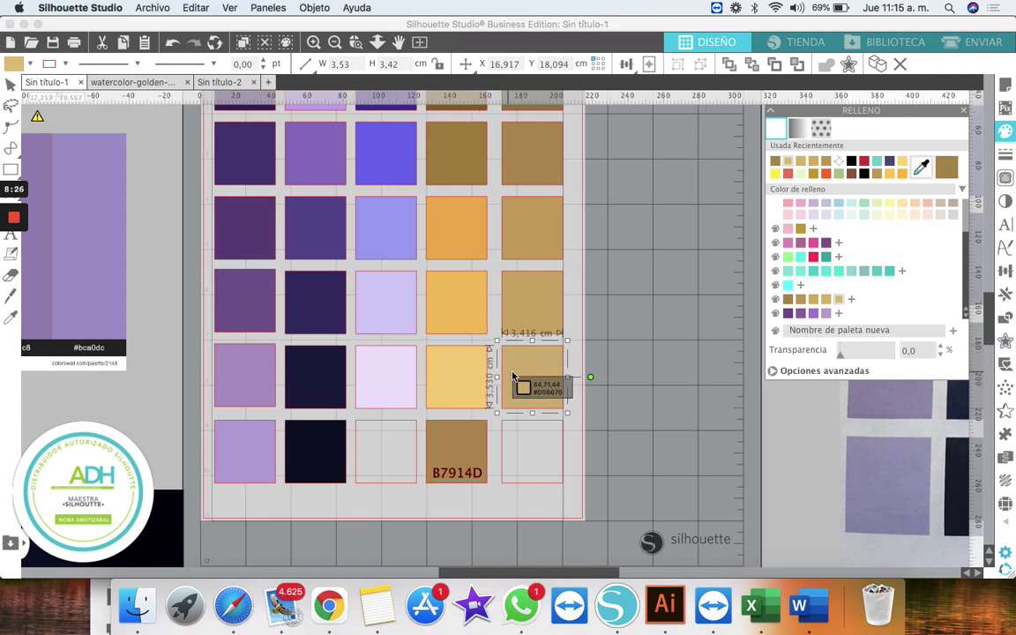
left_click(531, 378)
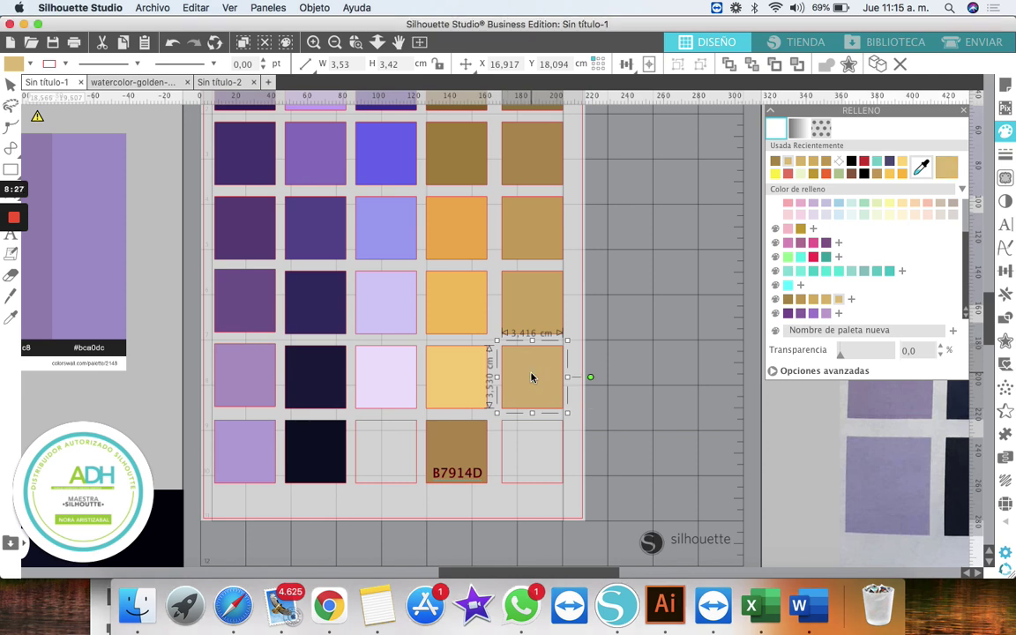
Show the advanced fill options and copy the sampled colour's HEX code D5B670
left_click(825, 371)
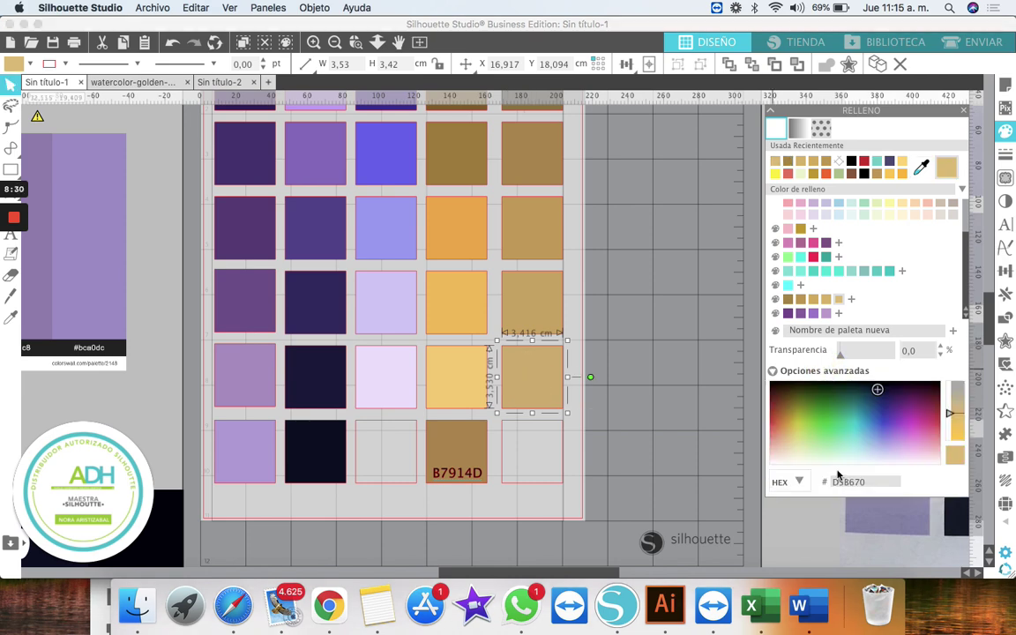
left_click_drag(868, 484, 836, 484)
right_click(837, 482)
left_click(847, 499)
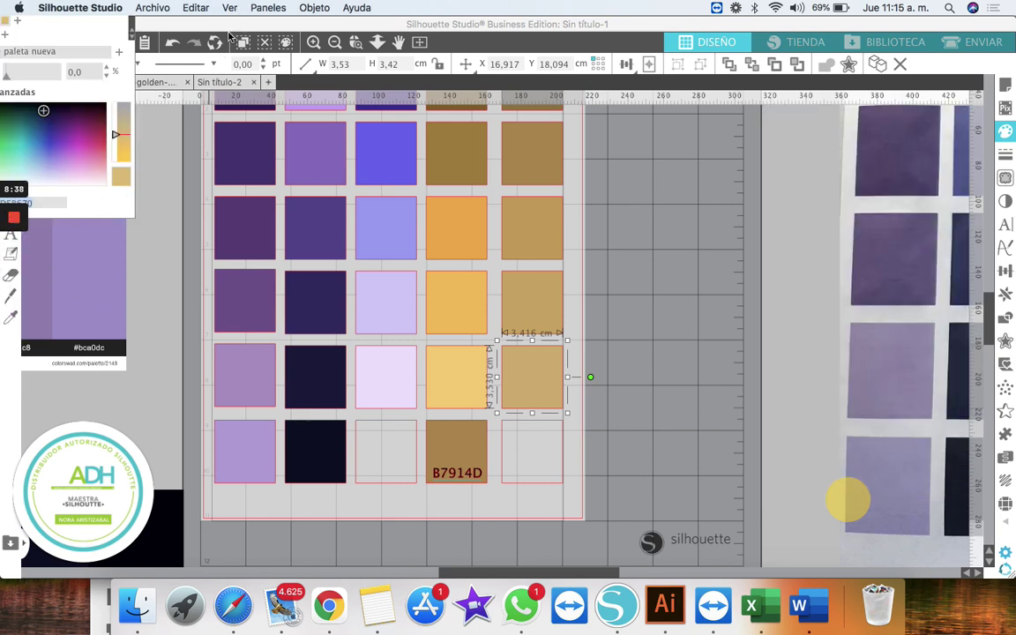
Paste the code D5B670 as a text object on the mat beside the last column's fifth square
left_click_drag(226, 32, 294, 35)
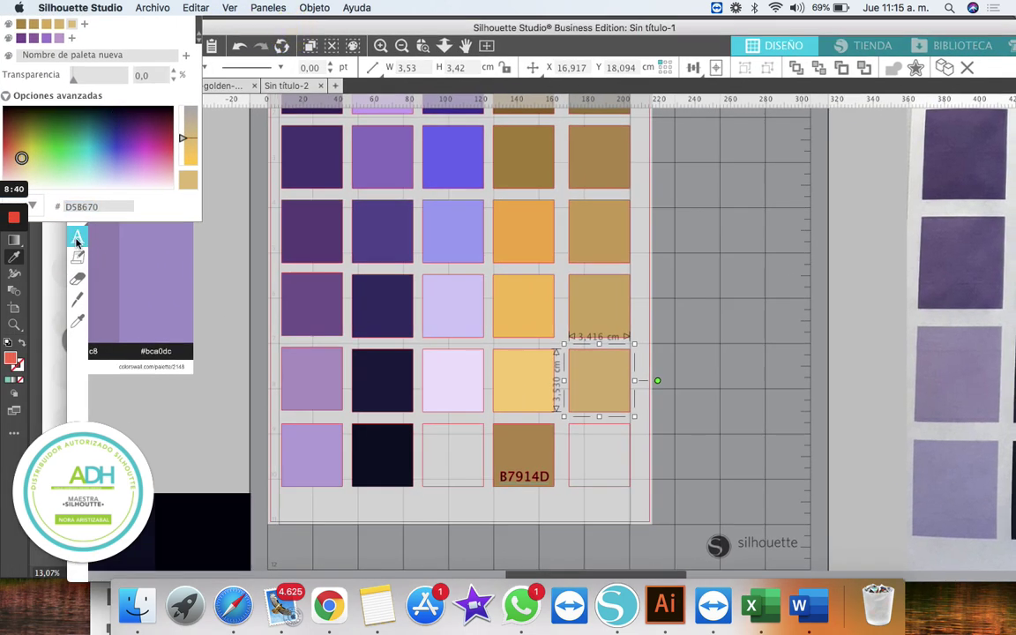
left_click(673, 390)
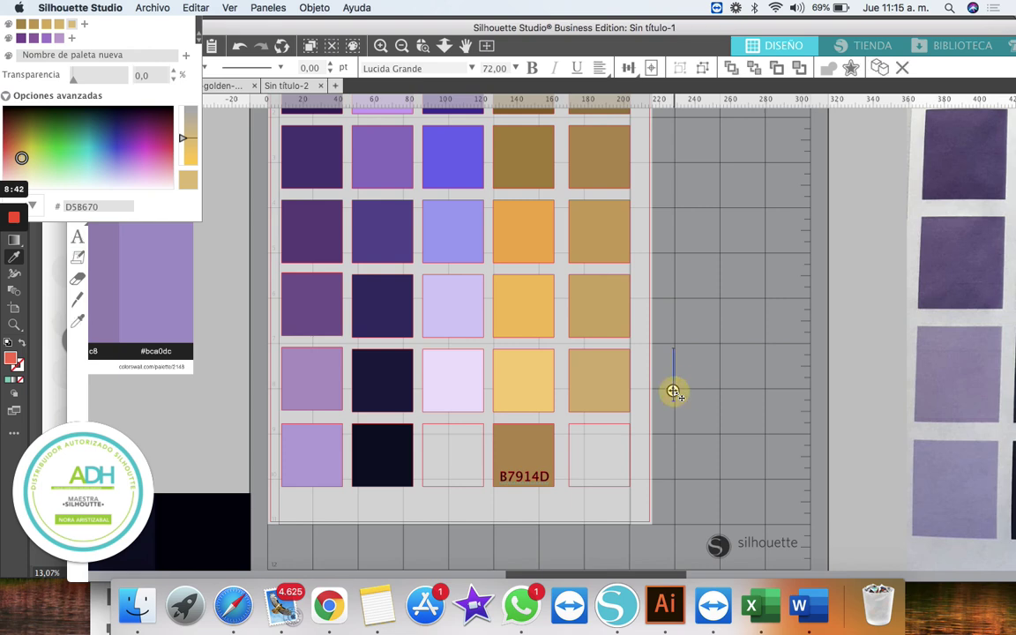
right_click(673, 391)
left_click(705, 460)
Scale the D5B670 text down to 19,65 pt and place it along the lower edge of the last column's fifth square
left_click(725, 301)
left_click(724, 391)
left_click_drag(852, 344, 746, 376)
left_click_drag(697, 401, 601, 411)
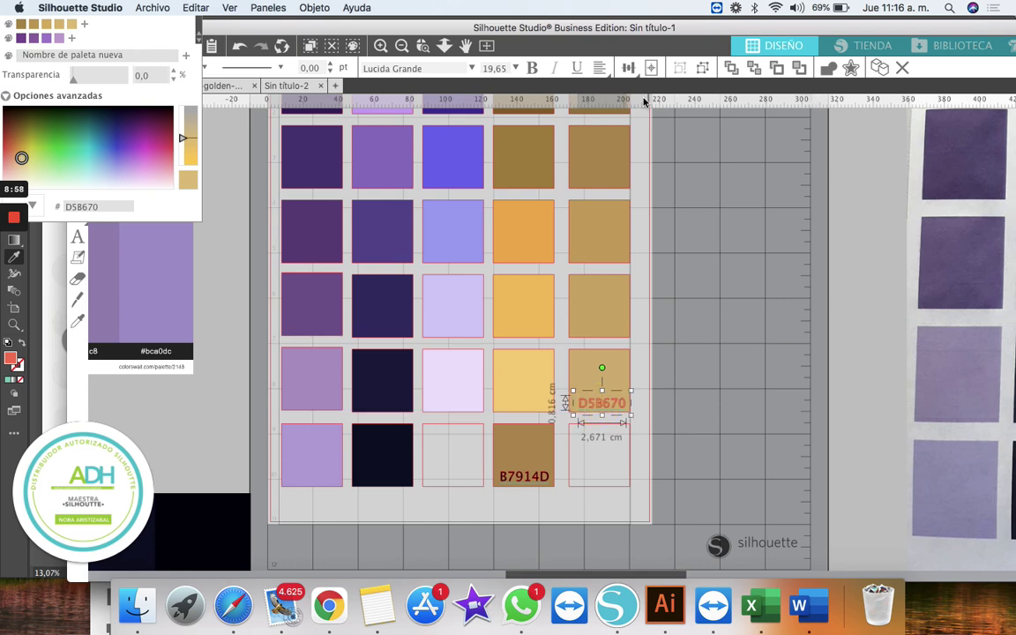
Bring the fill options back into view and fill the D5B670 label with black
left_click_drag(651, 39, 567, 36)
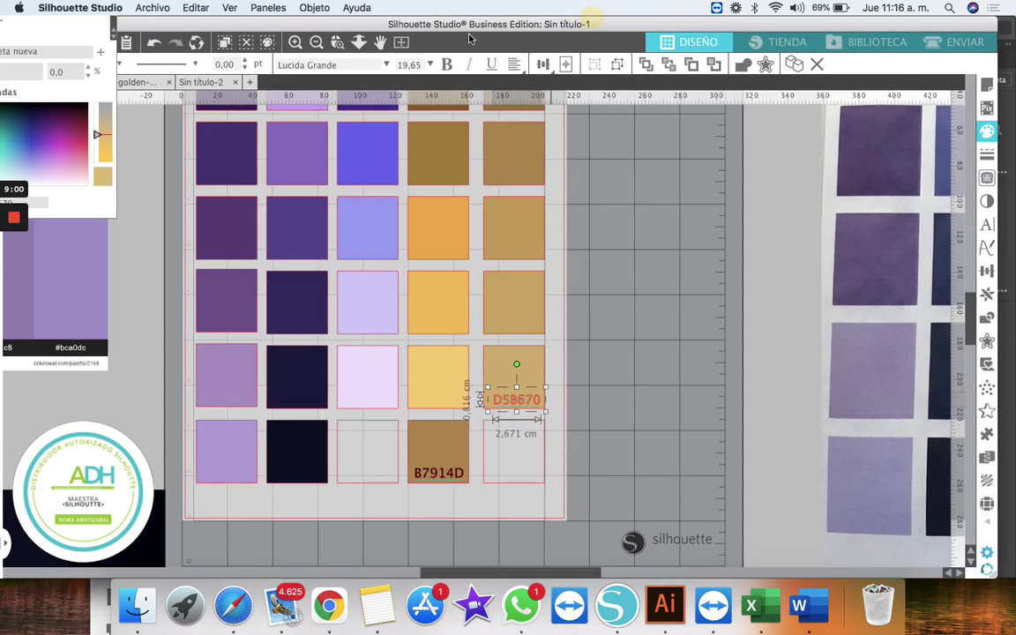
left_click(988, 135)
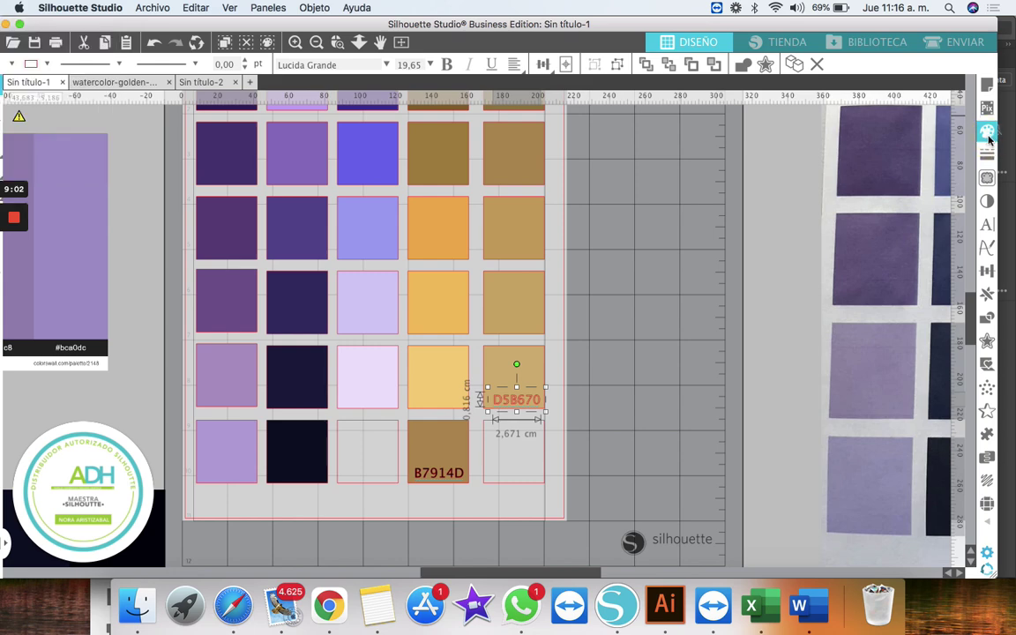
left_click(986, 133)
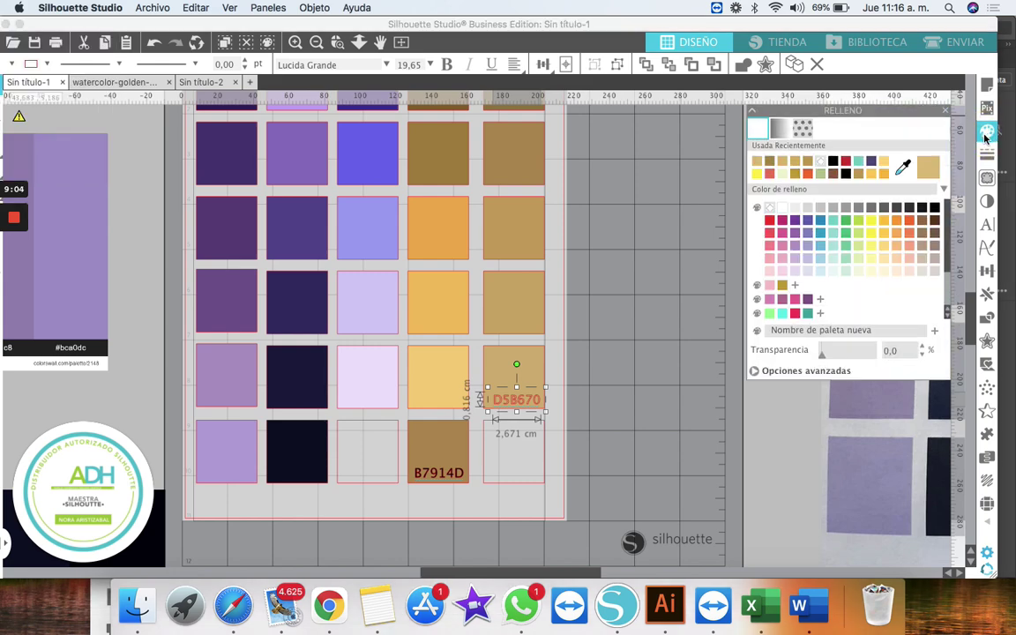
left_click(935, 206)
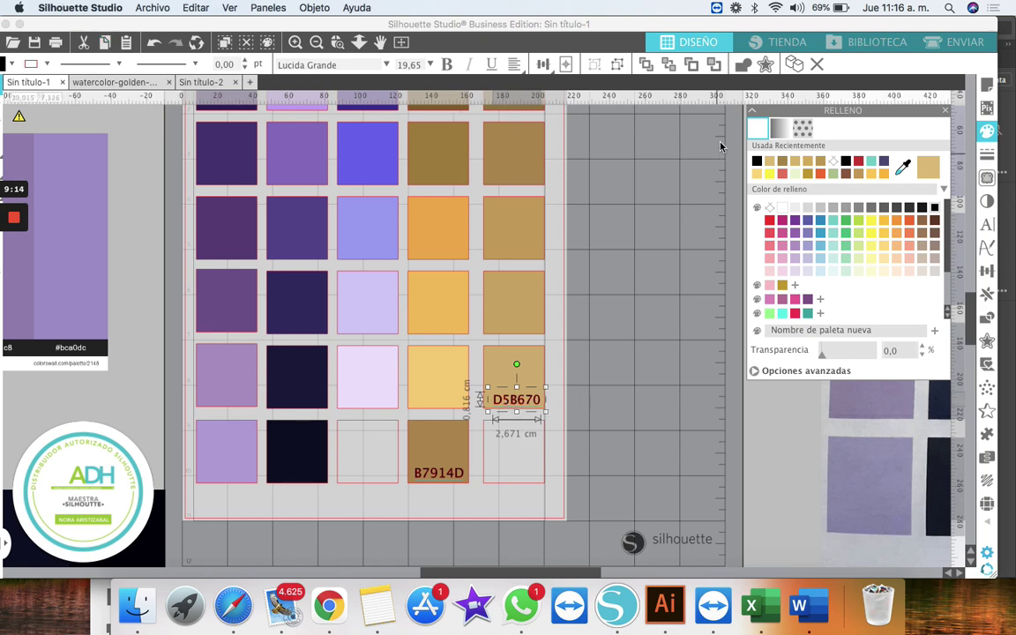
Undo the label's black fill and check the lower rows of the chart in the print preview
left_click(154, 44)
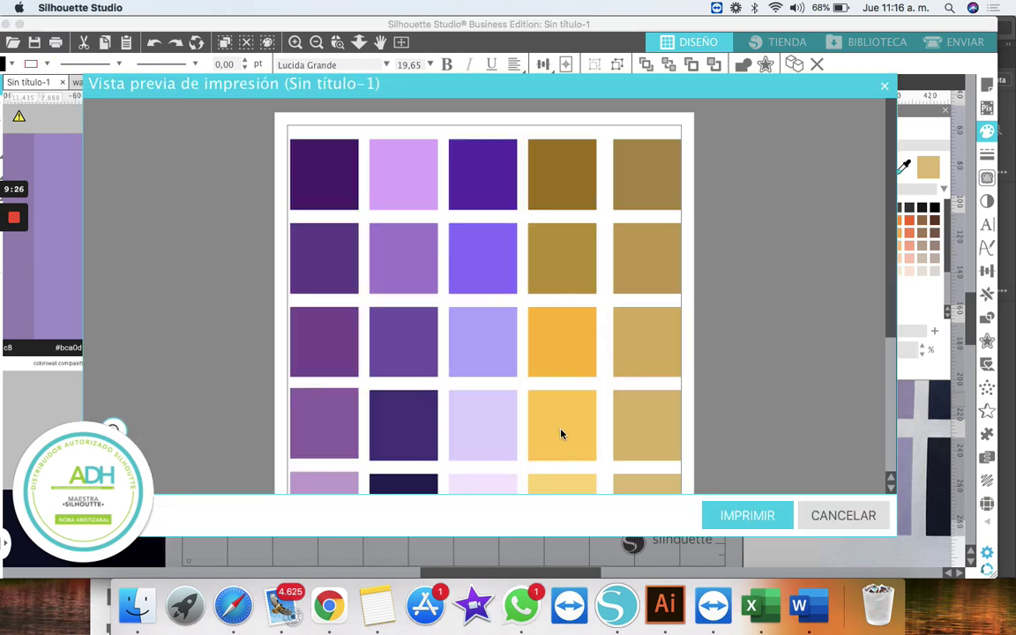
scroll(562, 432, "down", 5)
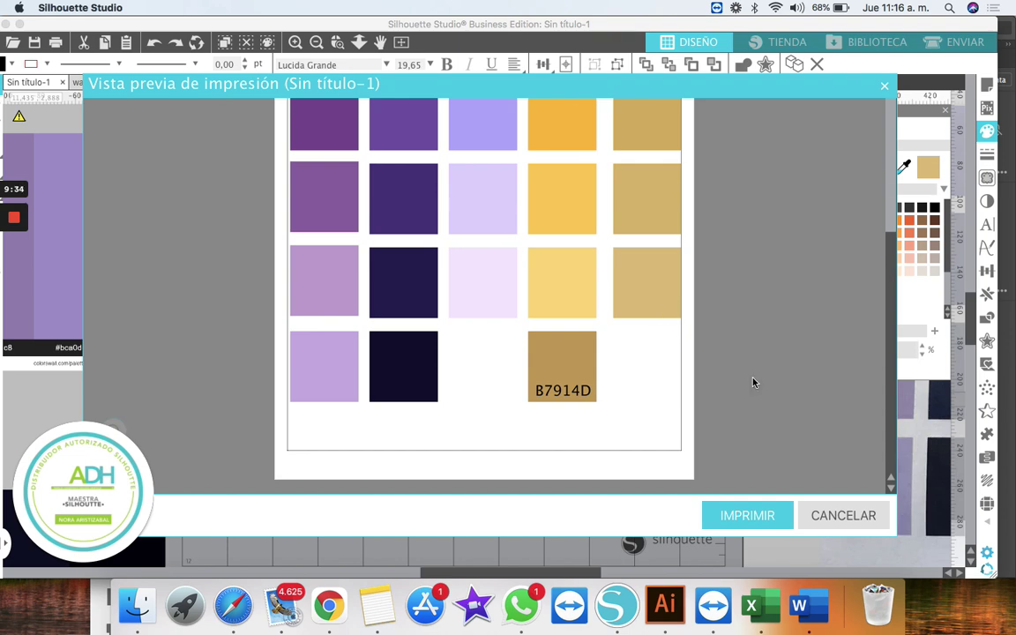
left_click(838, 519)
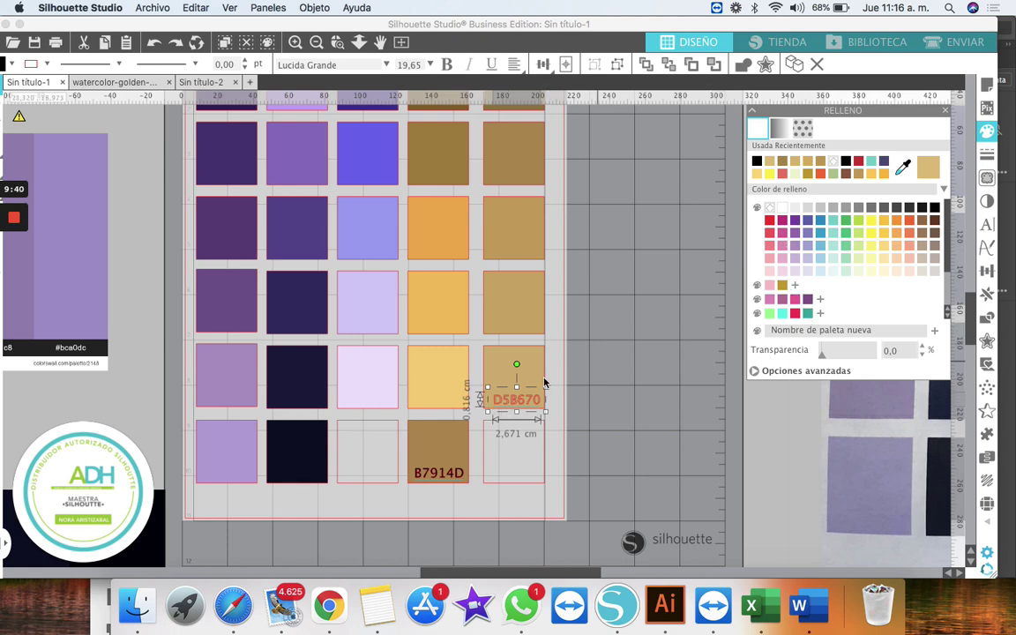
Reapply the black fill to the D5B670 label and check the chart in the print preview
left_click(757, 162)
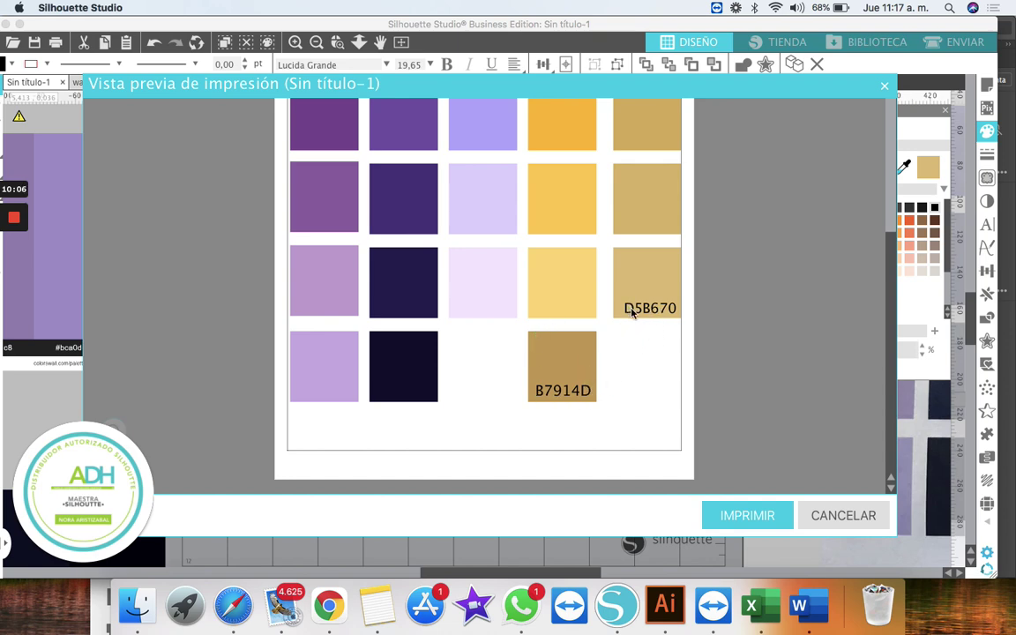
left_click(820, 517)
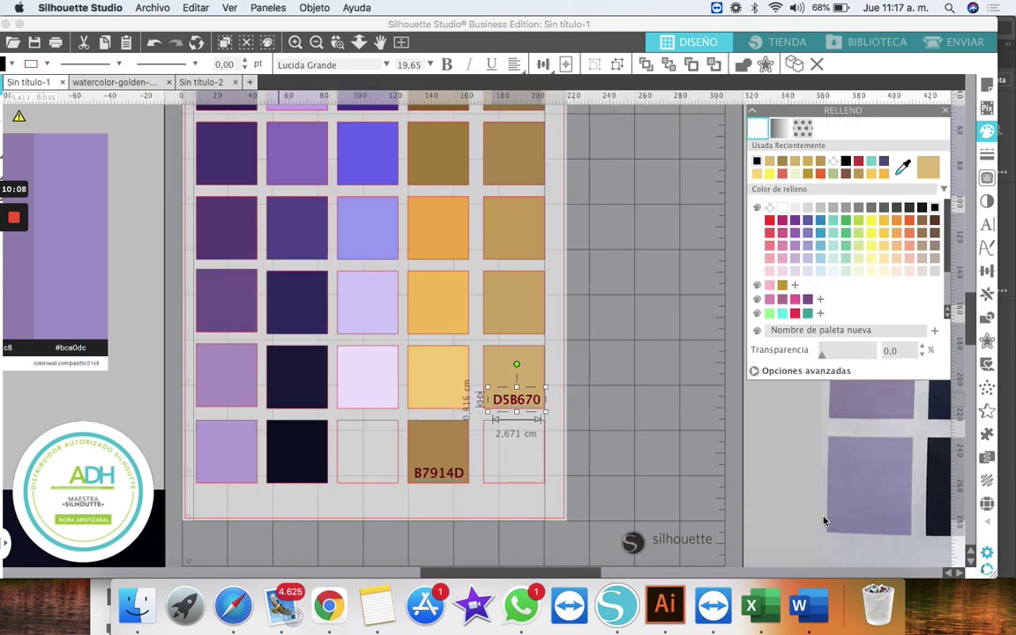
Examine the teddy bear illustration and the column of empty boxes beside it below the mat
scroll(645, 412, "down", 3)
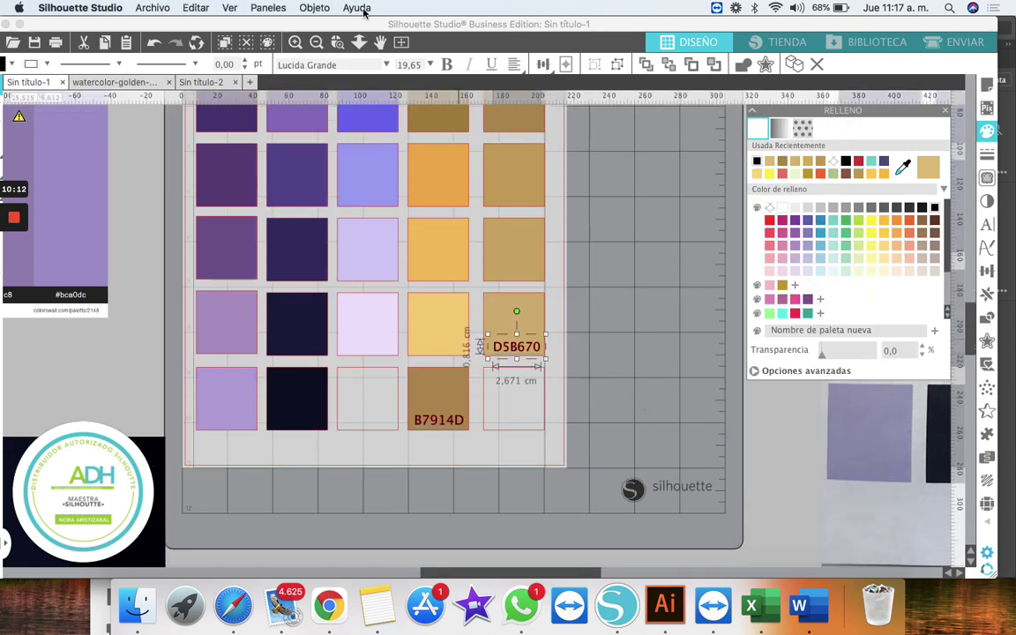
left_click(316, 42)
scroll(629, 407, "down", 10)
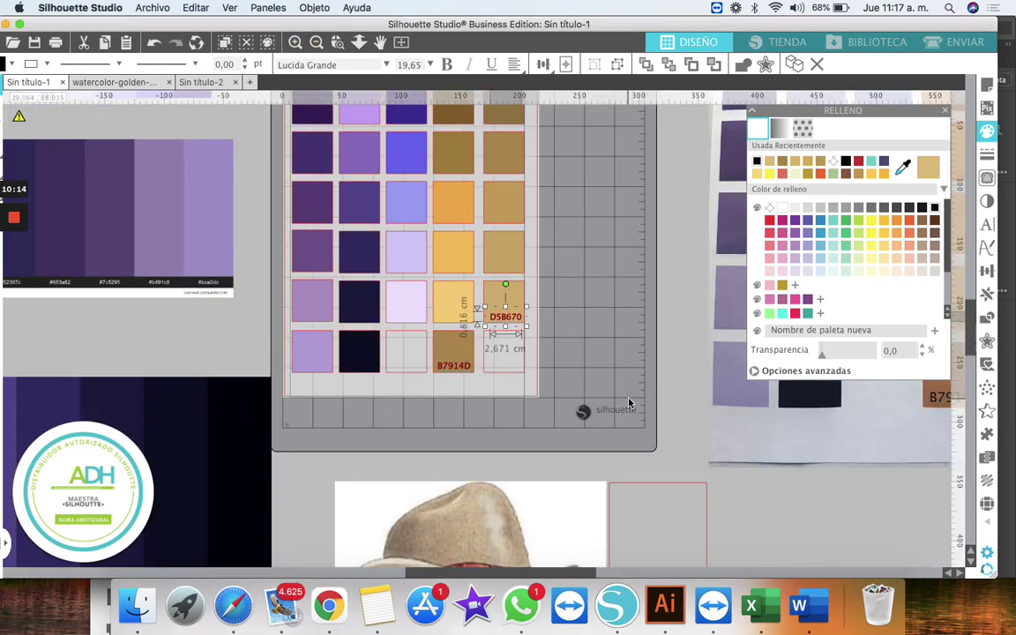
scroll(629, 402, "down", 3)
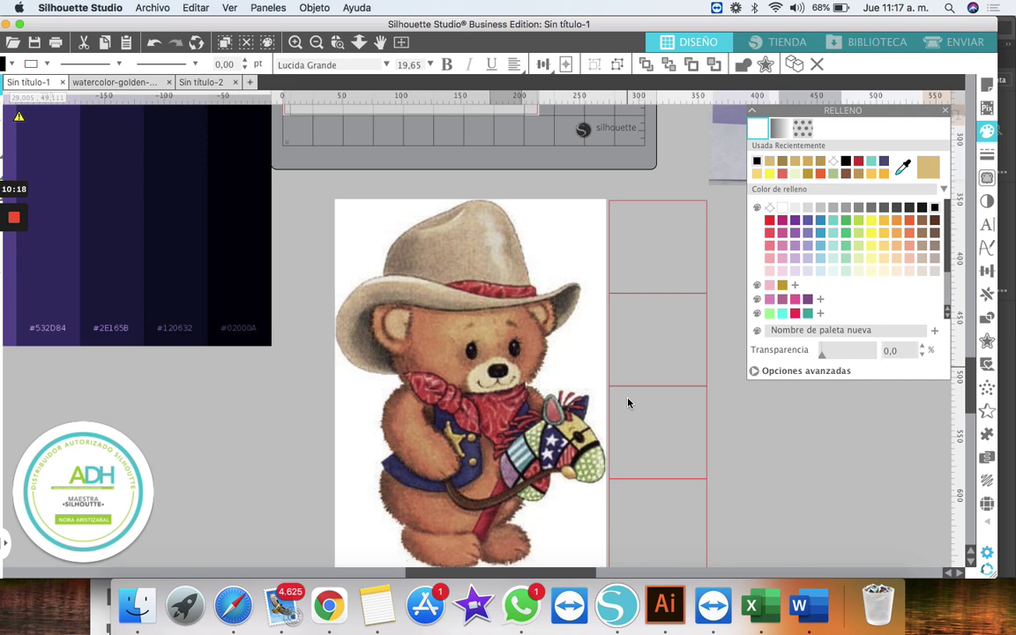
scroll(628, 403, "down", 1)
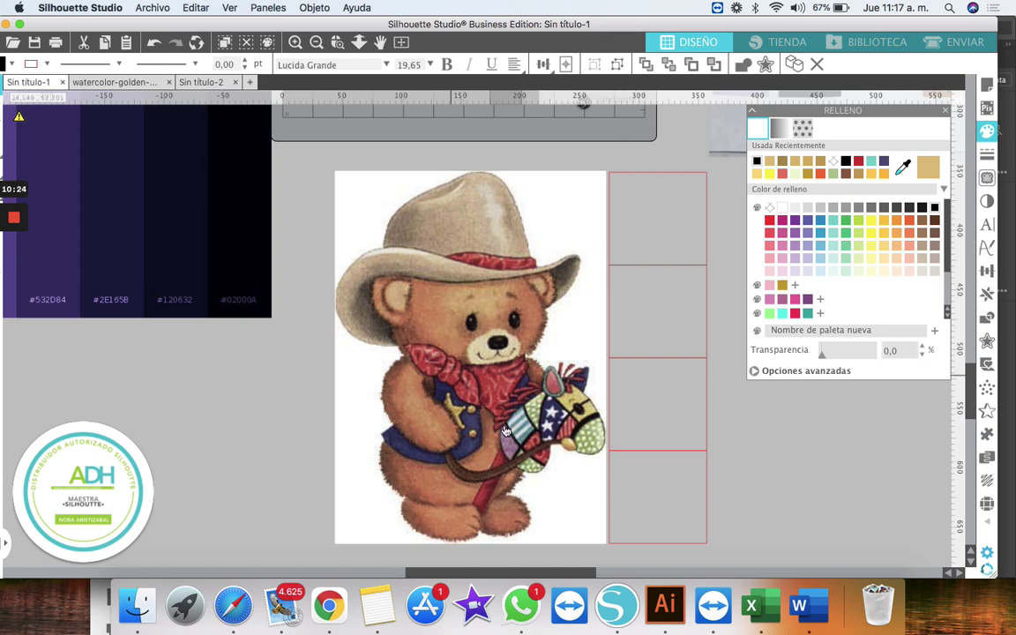
scroll(307, 101, "up", 1)
scroll(307, 101, "up", 5)
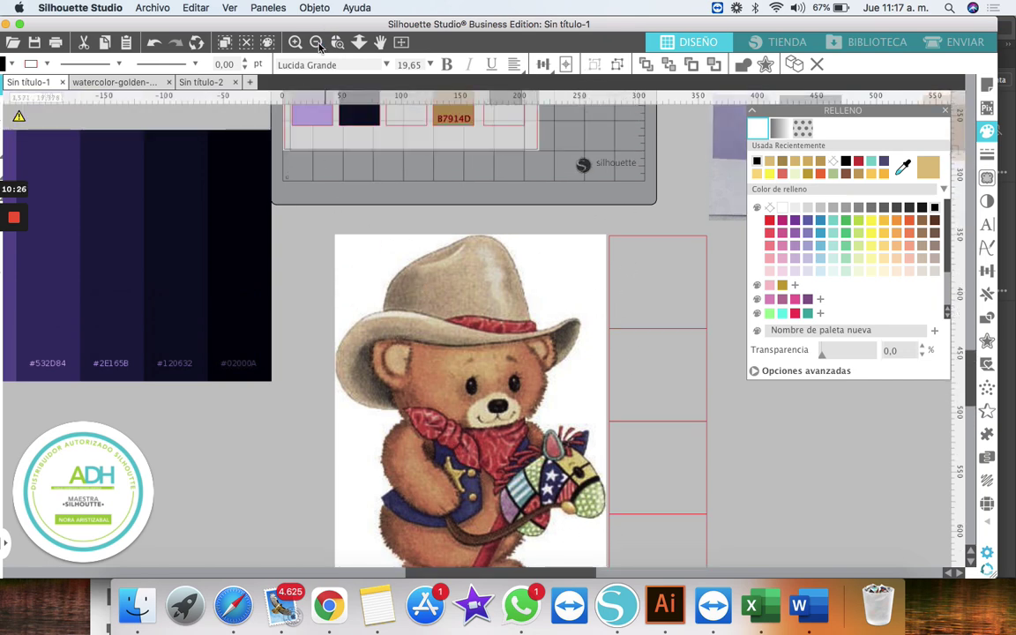
scroll(291, 102, "up", 10)
left_click(317, 41)
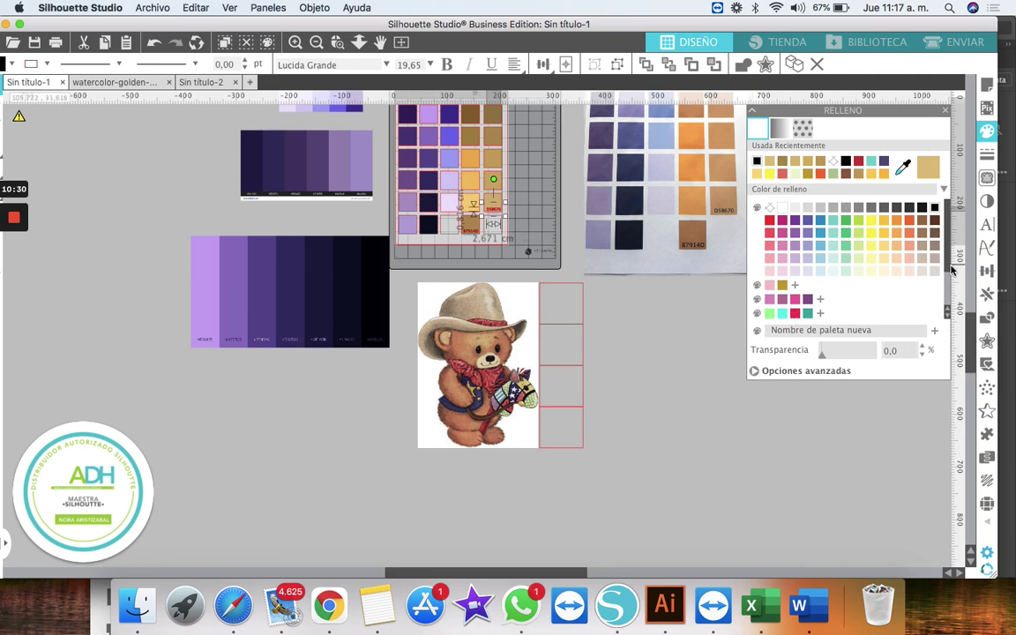
Create a new fill palette named "Proyecto osito"
left_click_drag(953, 265, 948, 290)
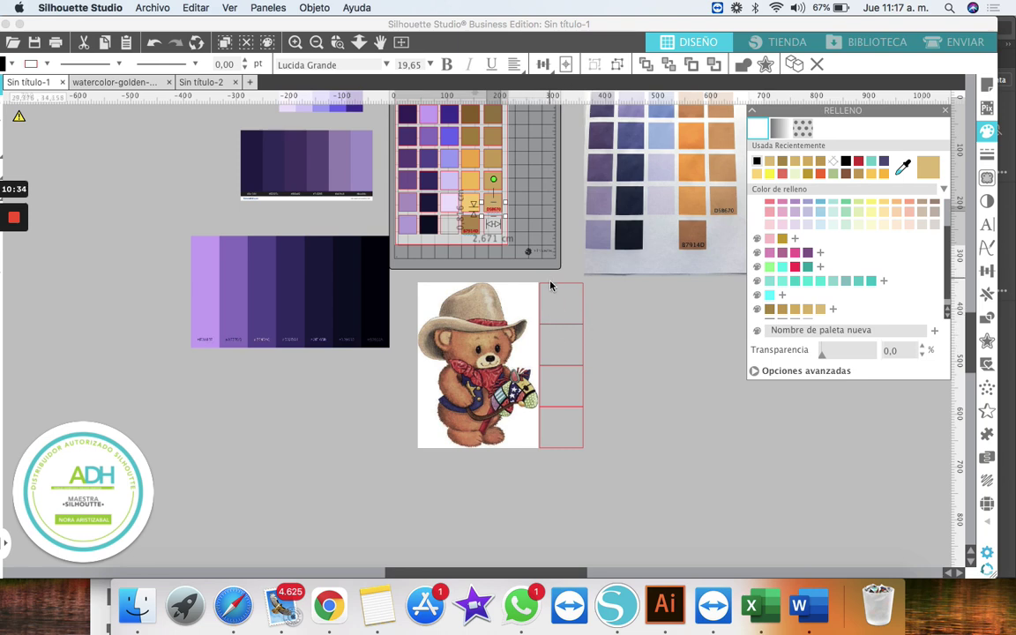
left_click(780, 332)
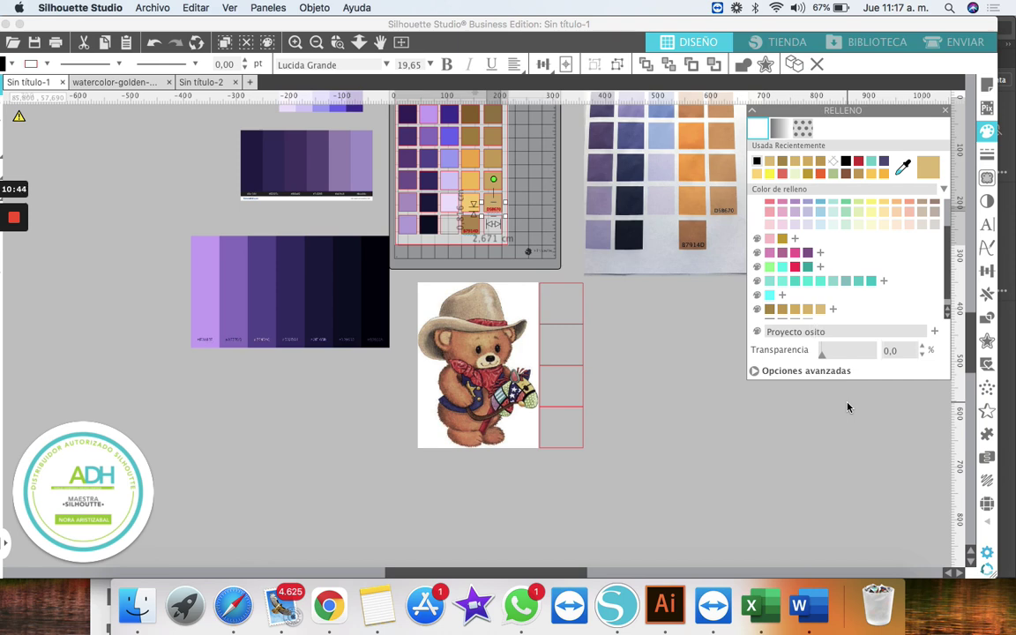
scroll(846, 407, "down", 1)
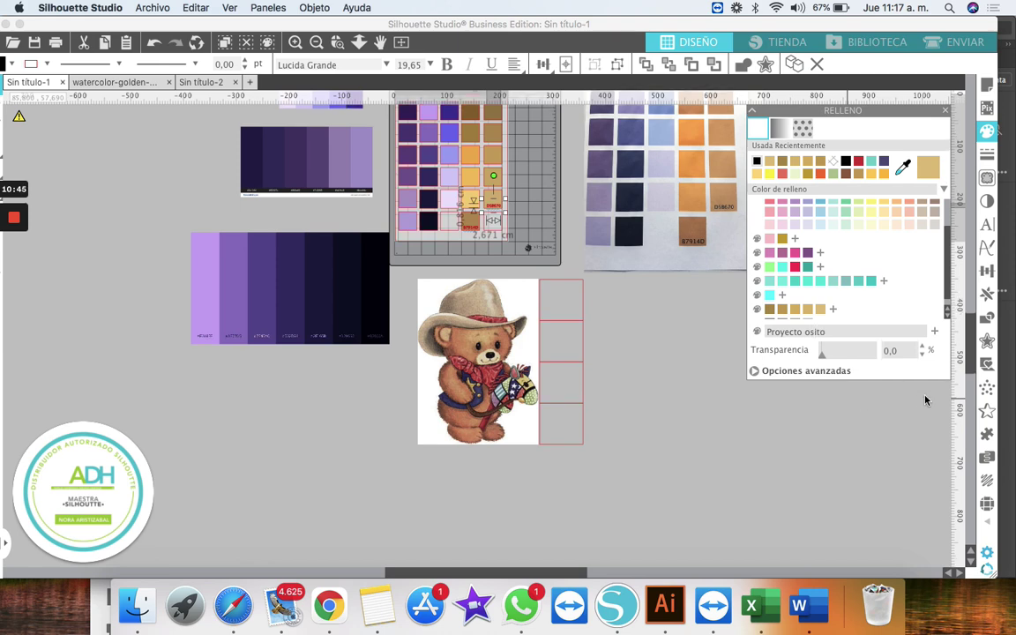
left_click(934, 333)
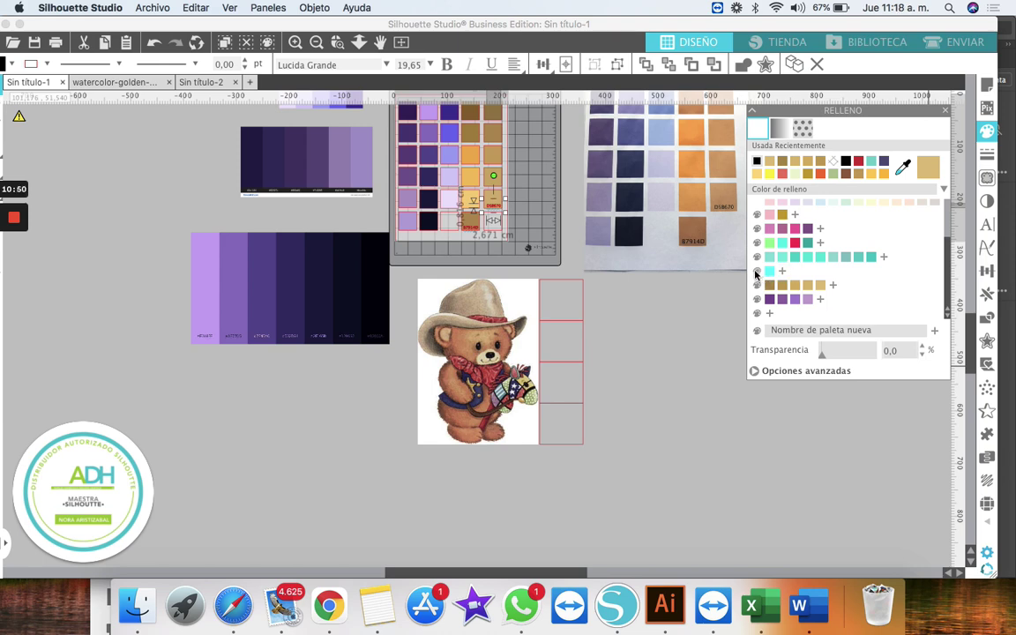
left_click(756, 274)
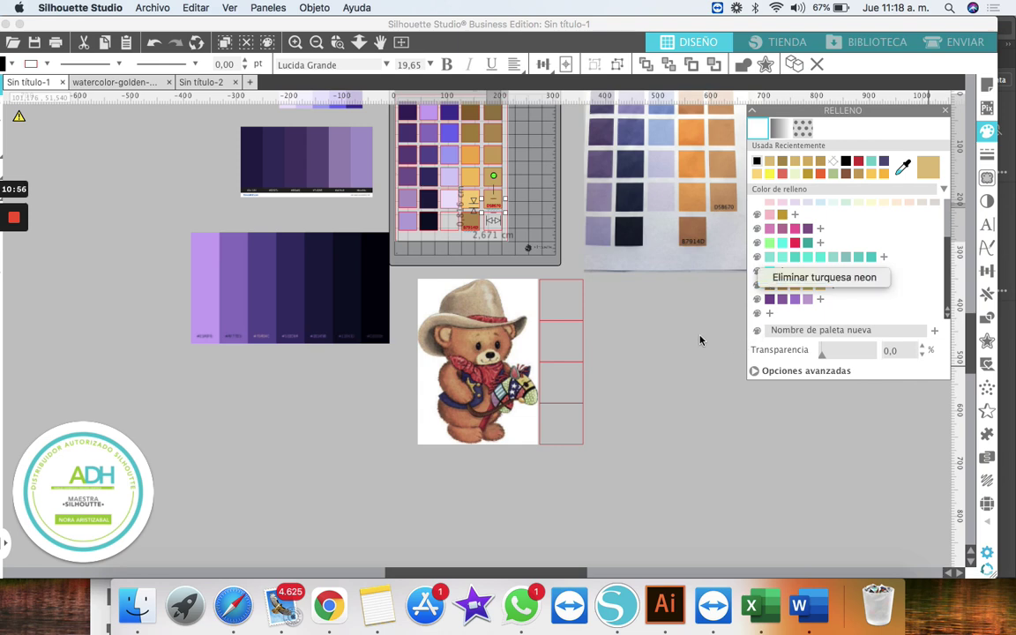
left_click(666, 341)
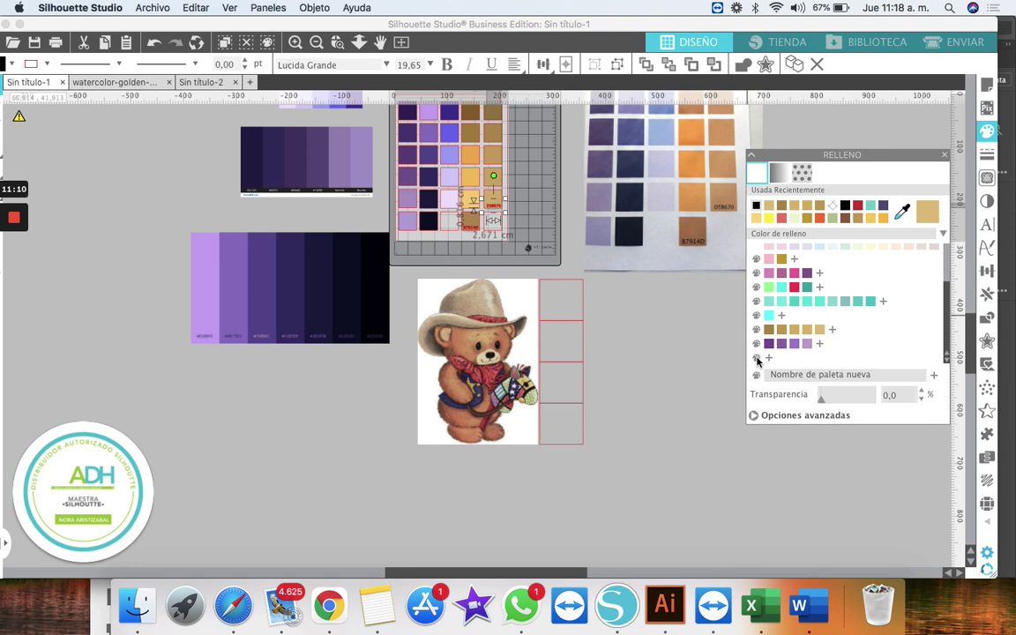
Fill the first box beside the bear with the bandana's red and the second with the navy of its clothing, sampled from the image
left_click(552, 284)
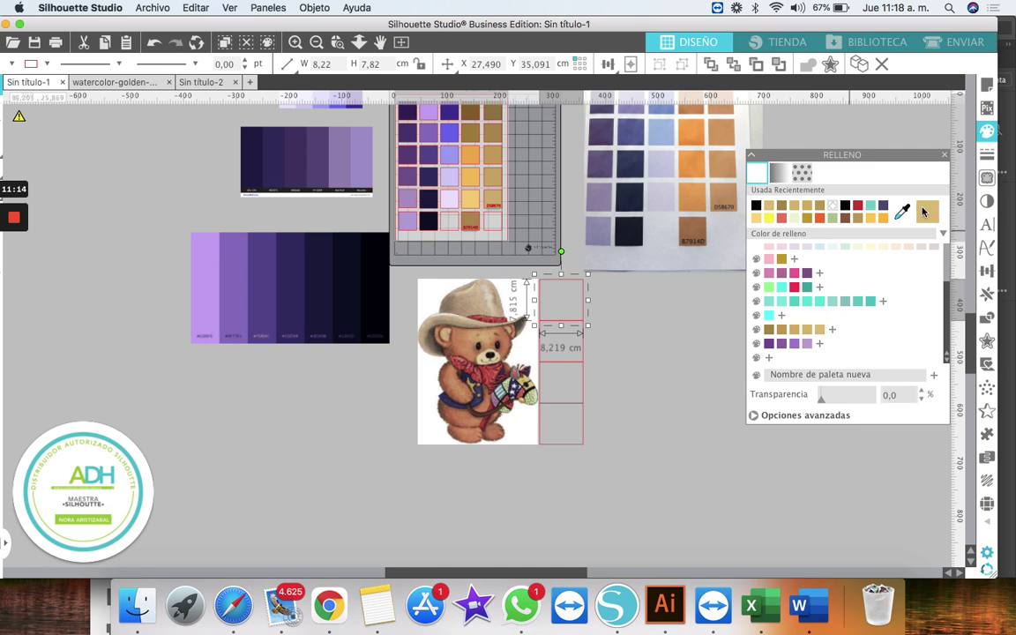
left_click(902, 212)
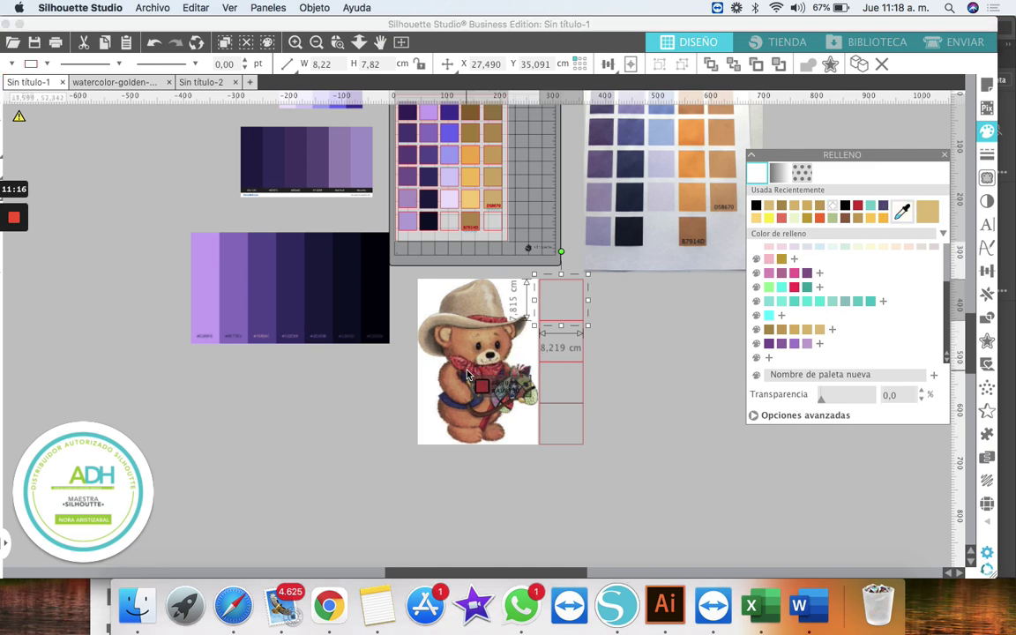
left_click(471, 377)
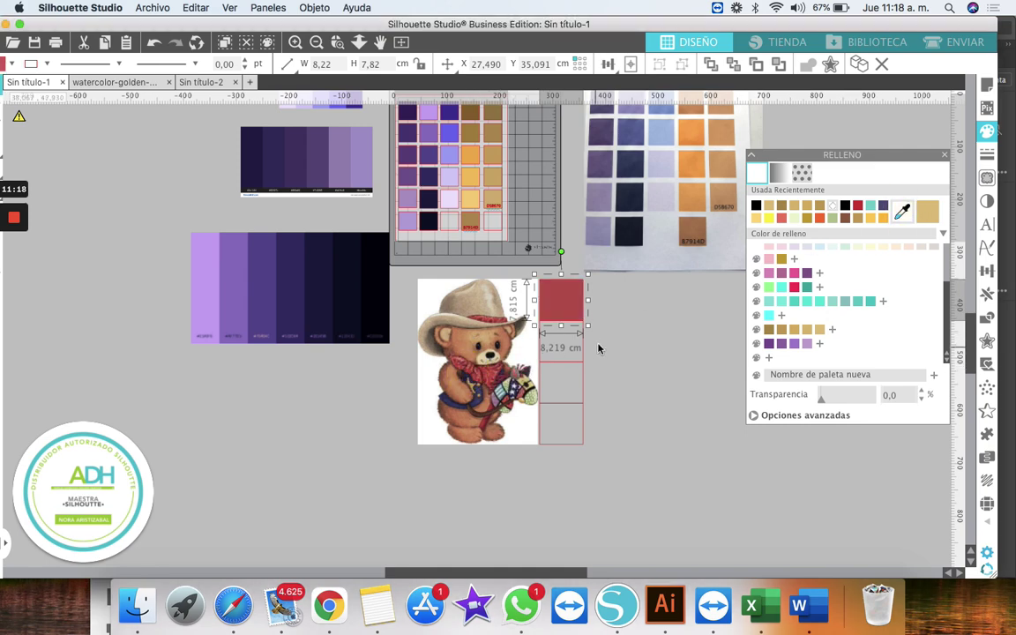
left_click(561, 341)
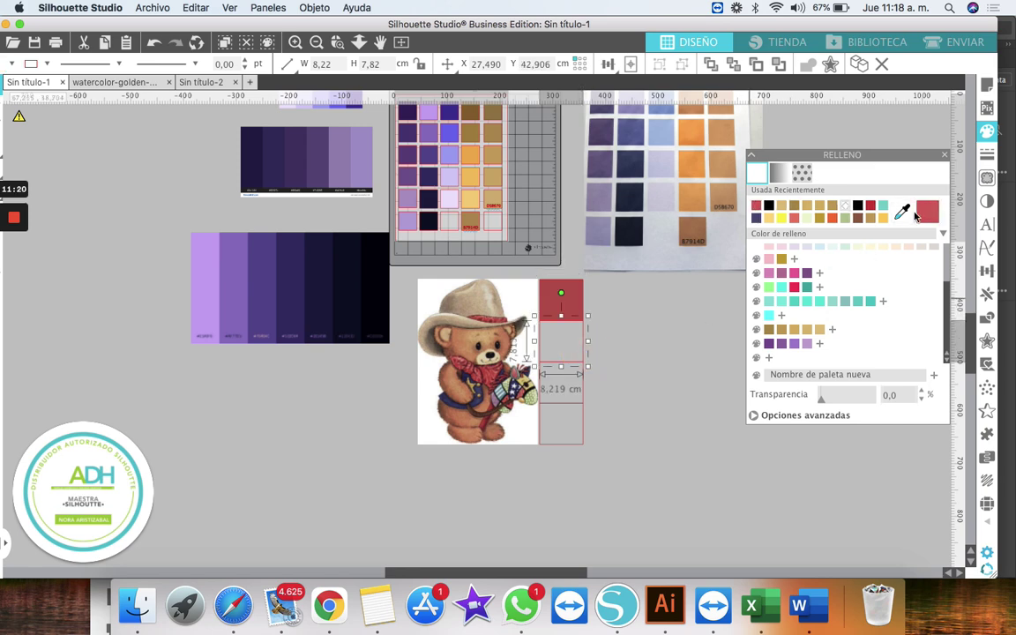
left_click(903, 212)
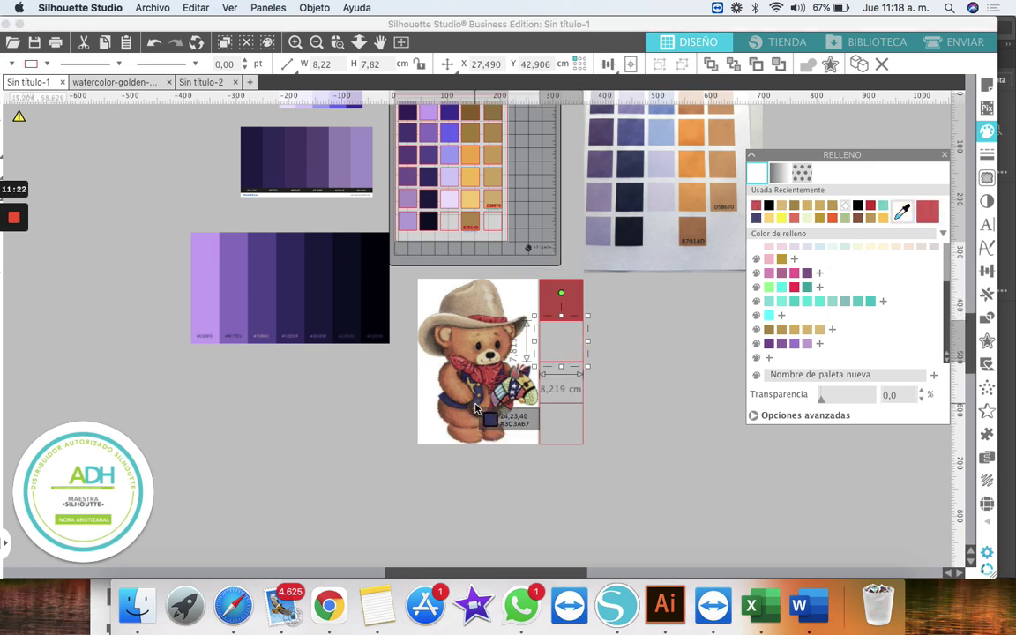
left_click(474, 406)
Fill the third box with green sampled from the toy horse and the fourth with brown sampled from the bear's fur
left_click(579, 388)
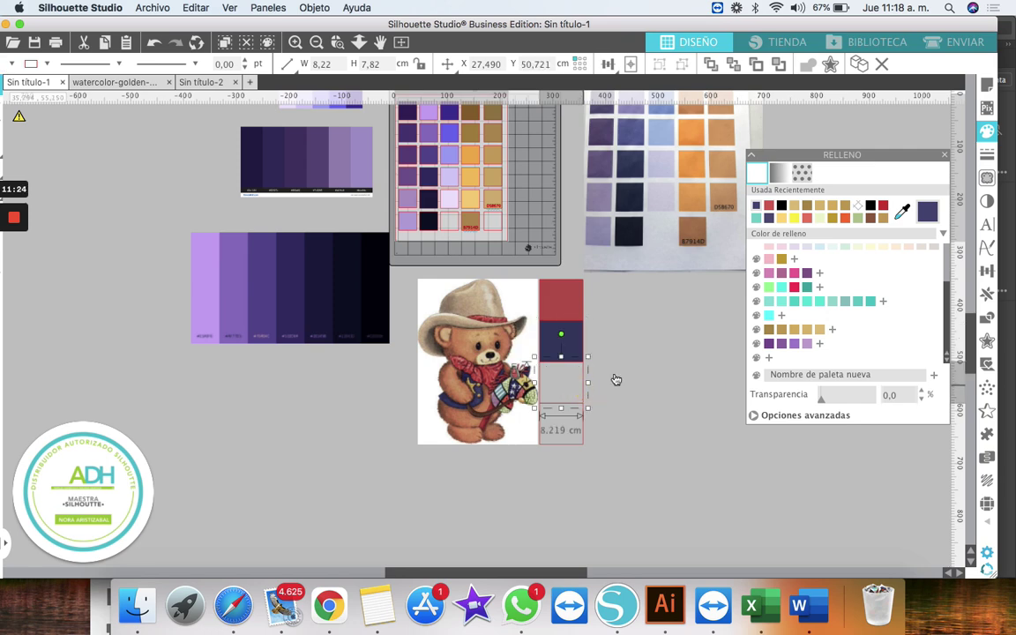
left_click(902, 211)
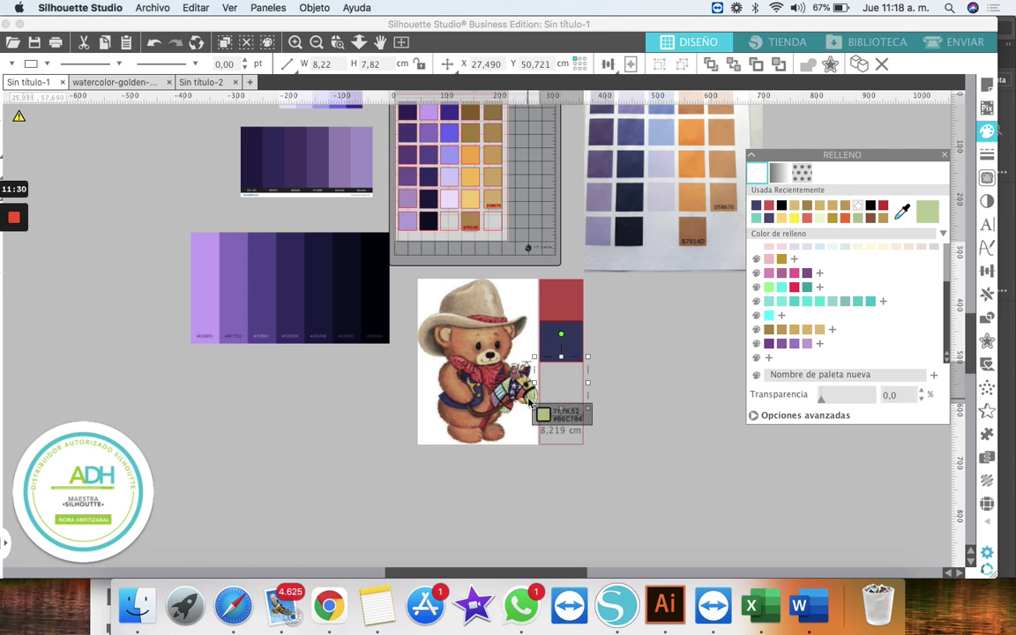
left_click(529, 396)
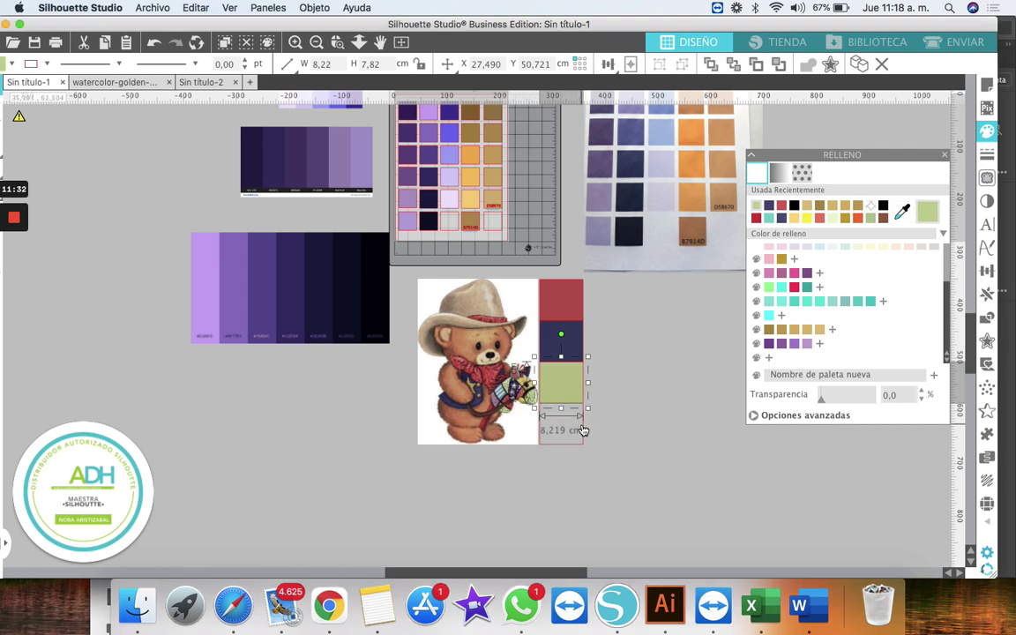
left_click(578, 427)
left_click(903, 212)
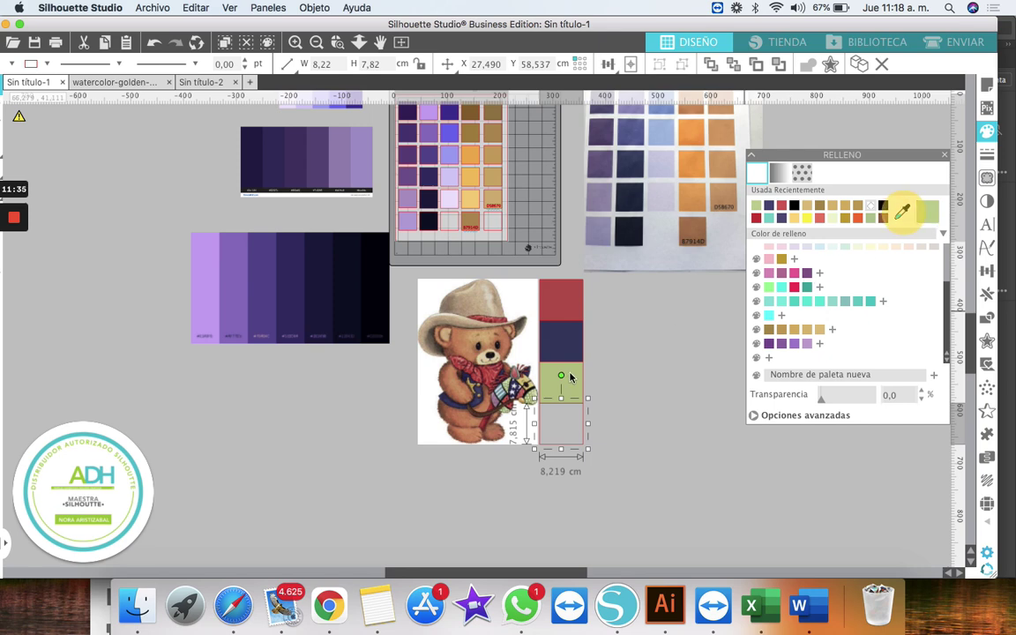
left_click(441, 413)
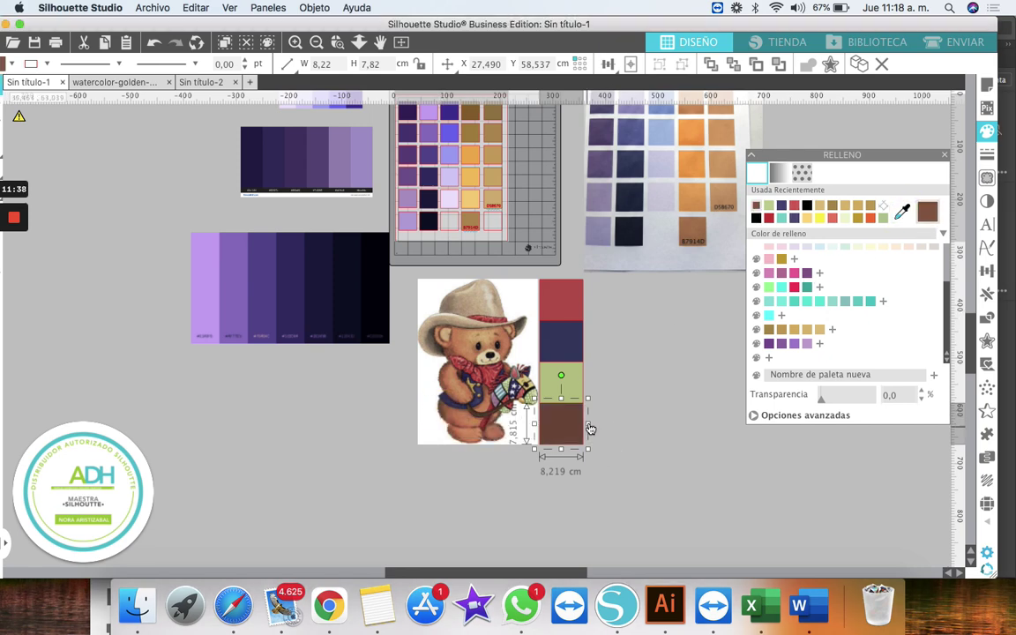
Add the red, navy, green and brown box colors to the "Proyecto osito" palette, in that order
scroll(590, 428, "down", 2)
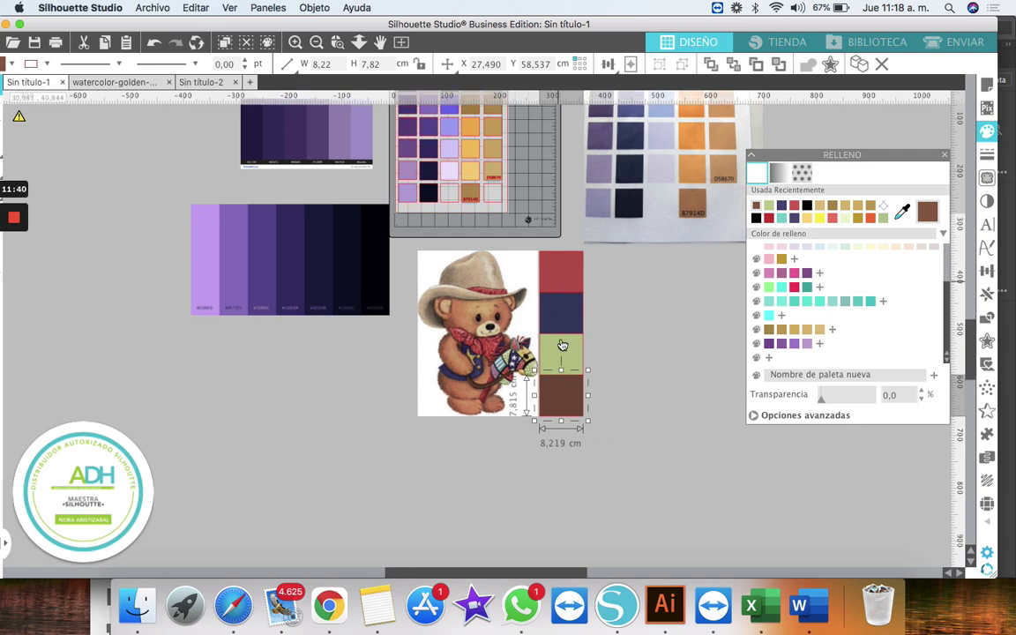
left_click_drag(563, 393, 573, 269)
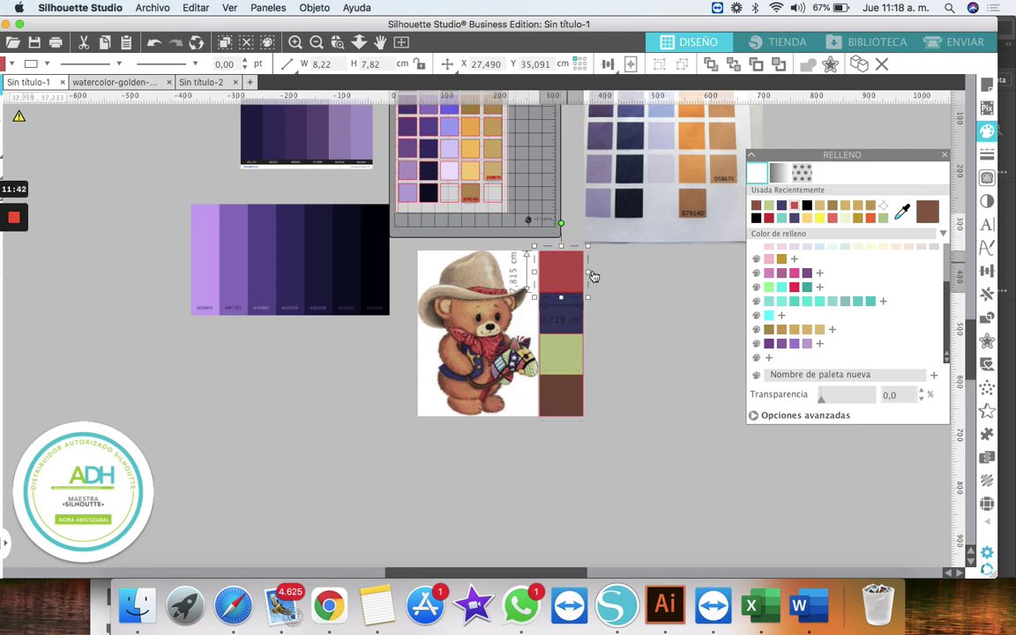
left_click(769, 357)
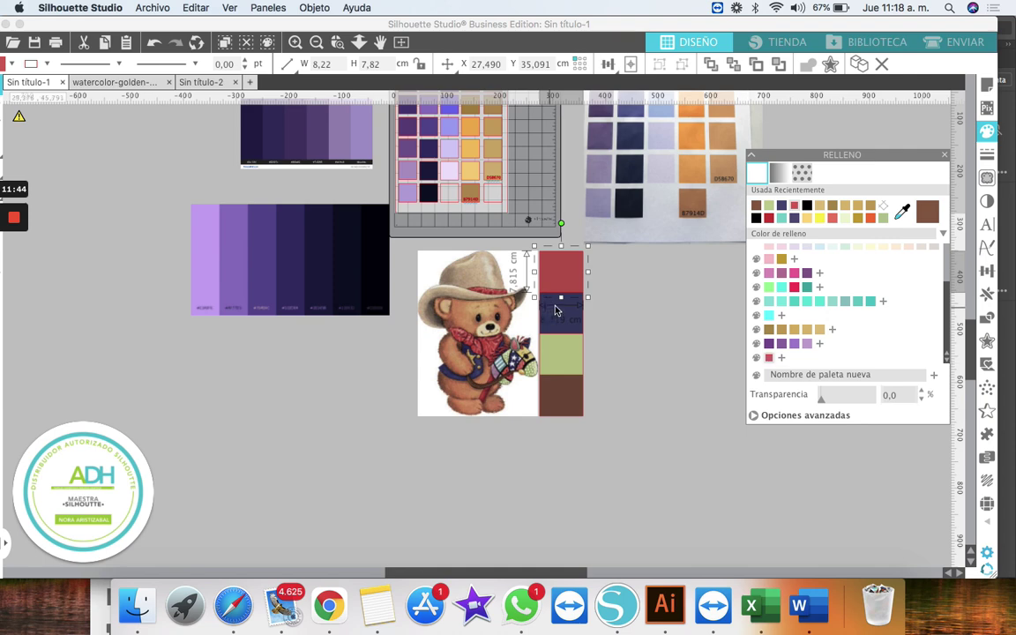
left_click(558, 310)
left_click(780, 357)
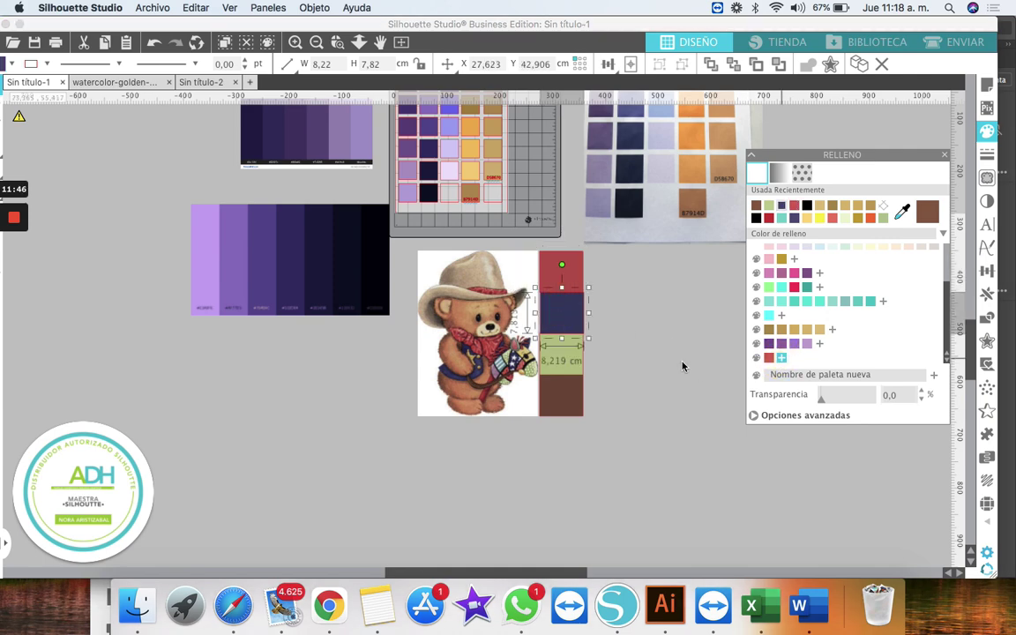
left_click(573, 359)
left_click(794, 357)
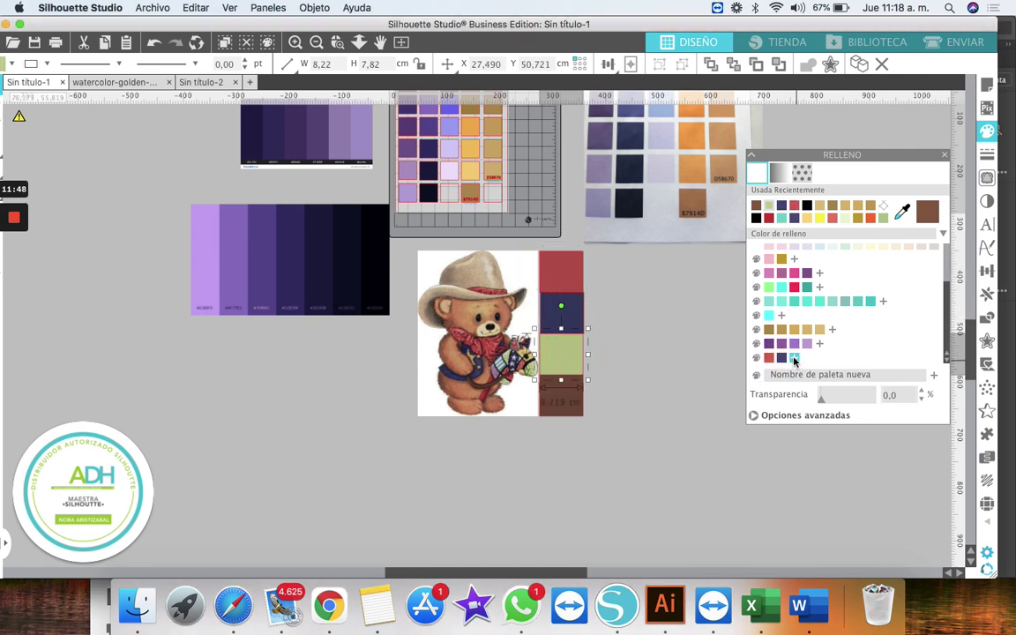
left_click(569, 408)
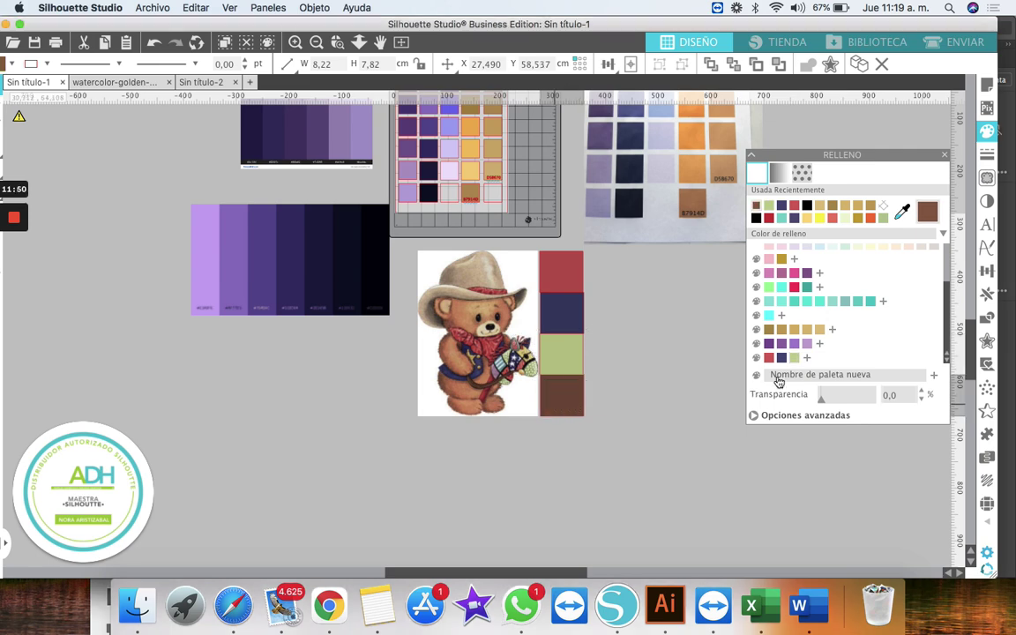
left_click(807, 357)
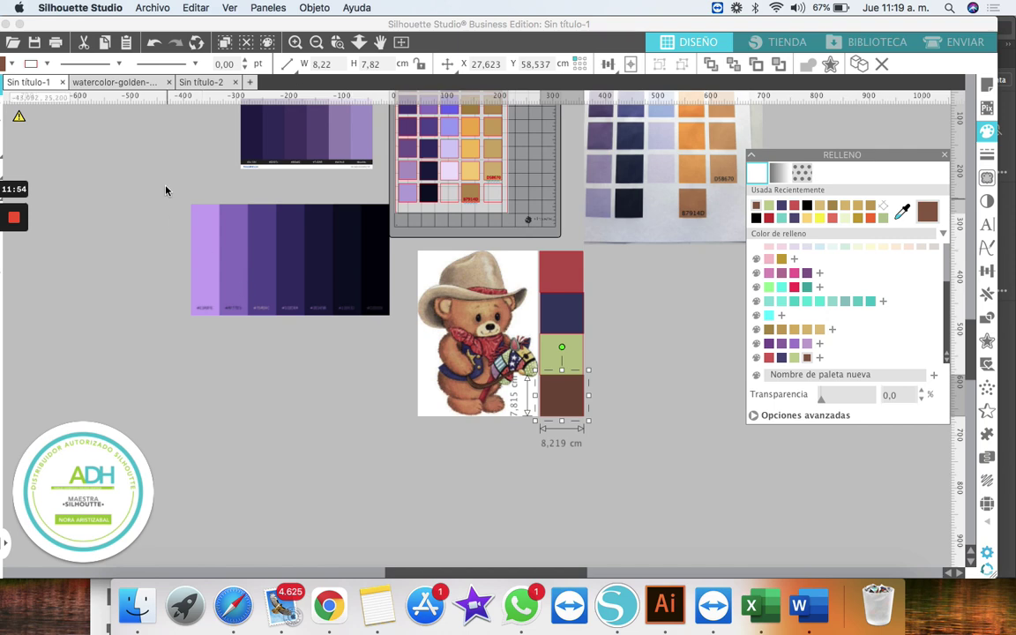
left_click(987, 133)
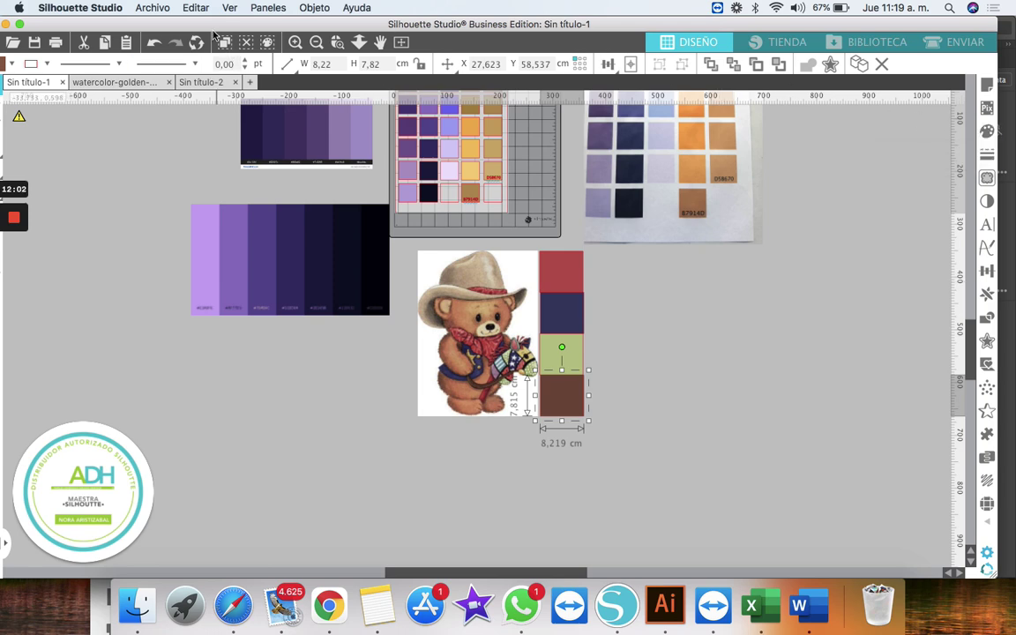
Draw a rectangle about 31.7 cm wide and 28.9 cm high beside the bear's color boxes
left_click_drag(201, 26, 298, 14)
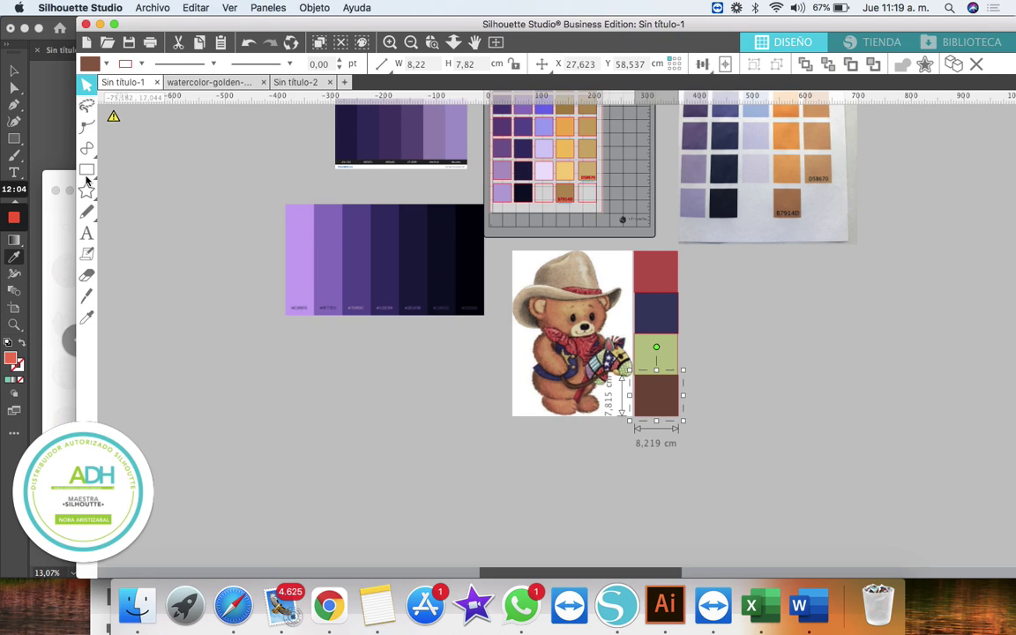
left_click(108, 169)
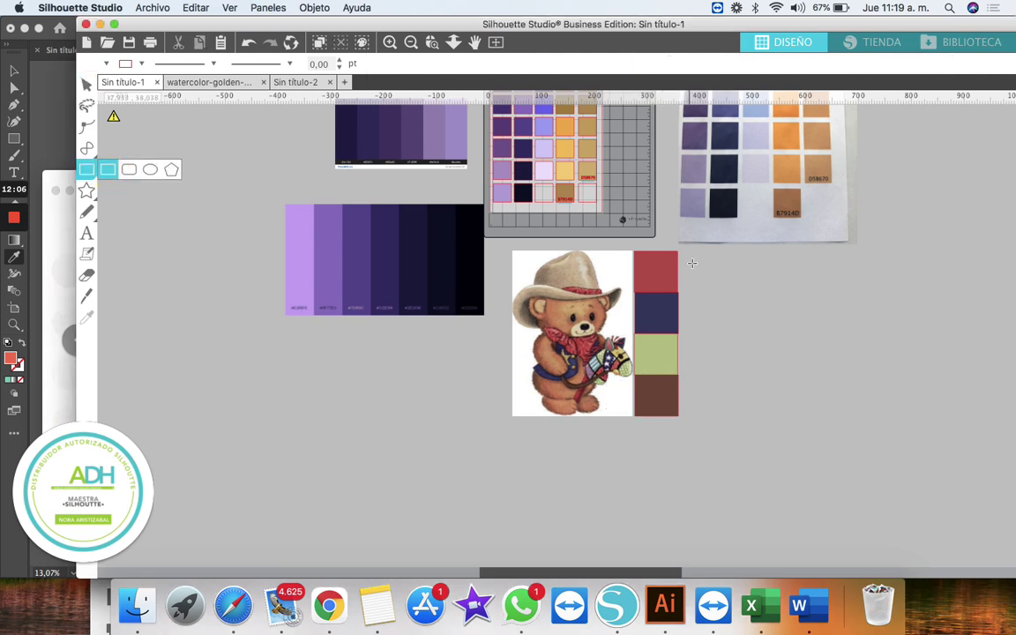
left_click_drag(728, 370, 859, 415)
key("v")
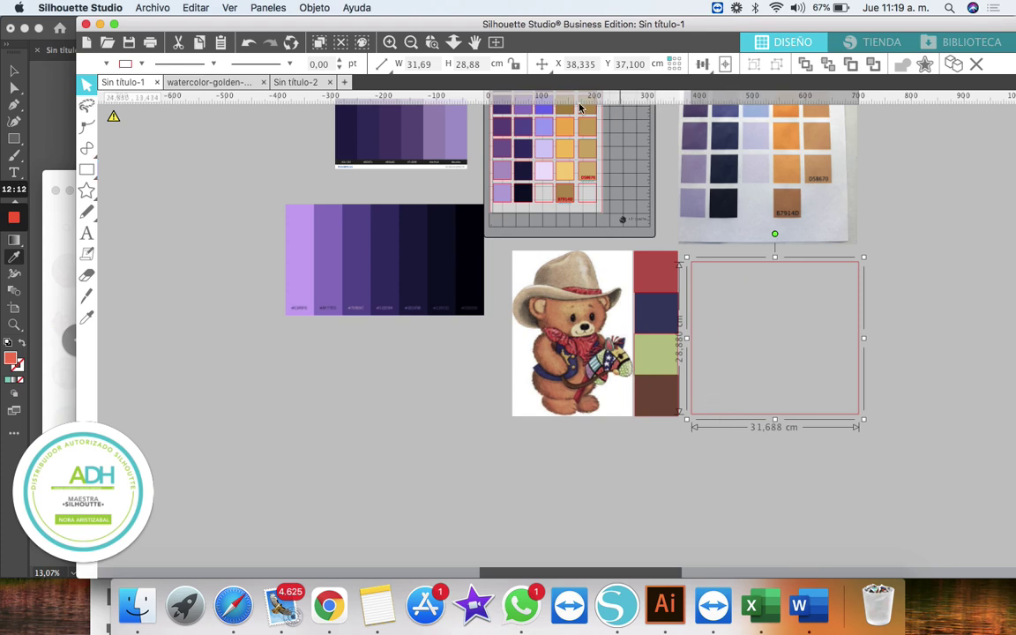
left_click_drag(714, 30, 638, 24)
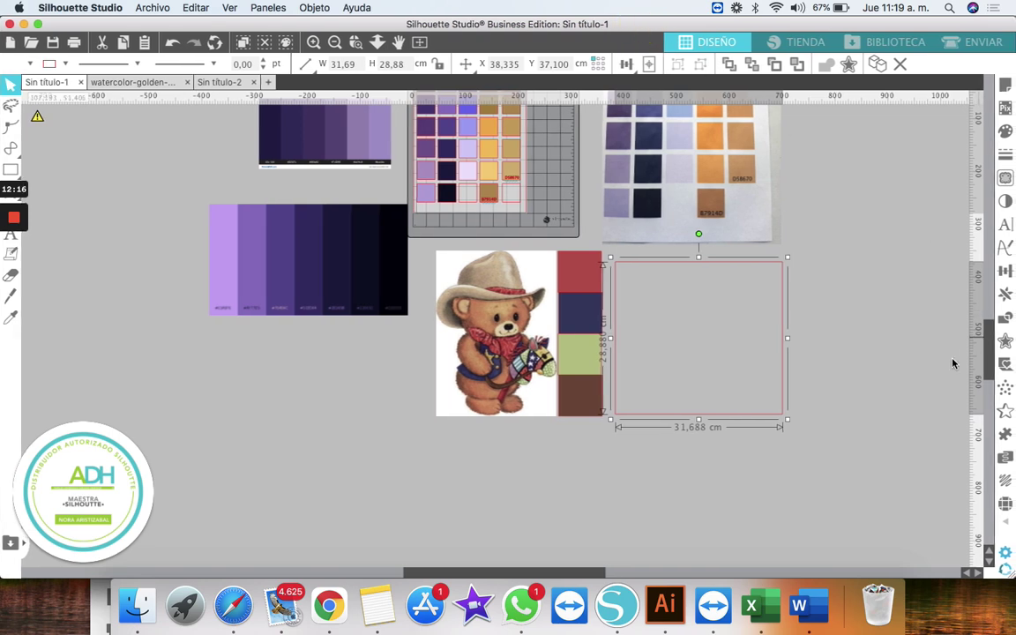
Fill the new rectangle with the black pattern with white polka dots
left_click(1004, 133)
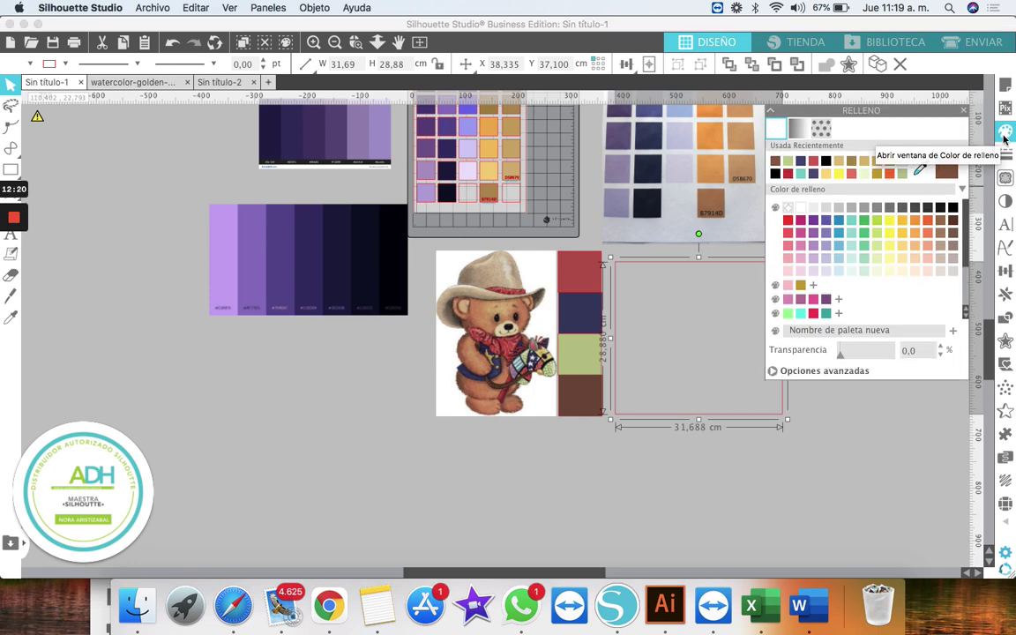
left_click(822, 131)
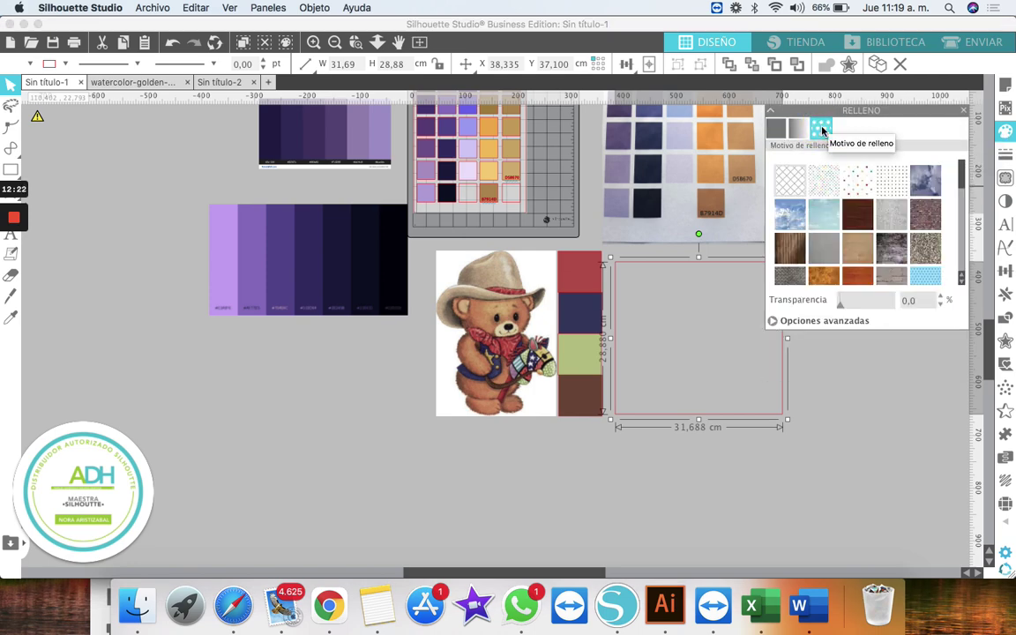
left_click_drag(964, 182, 968, 203)
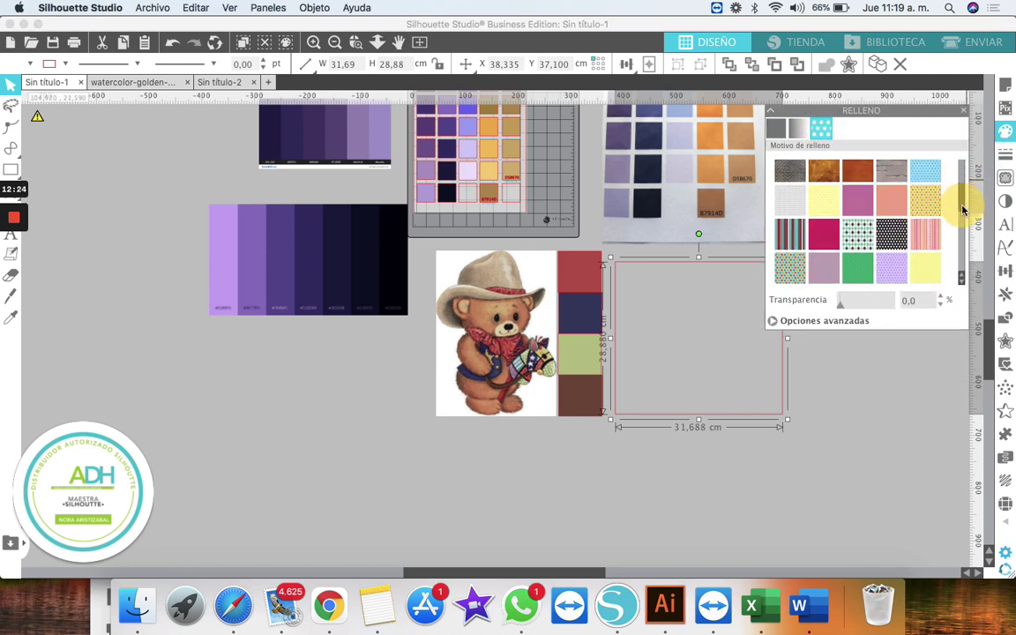
left_click(892, 234)
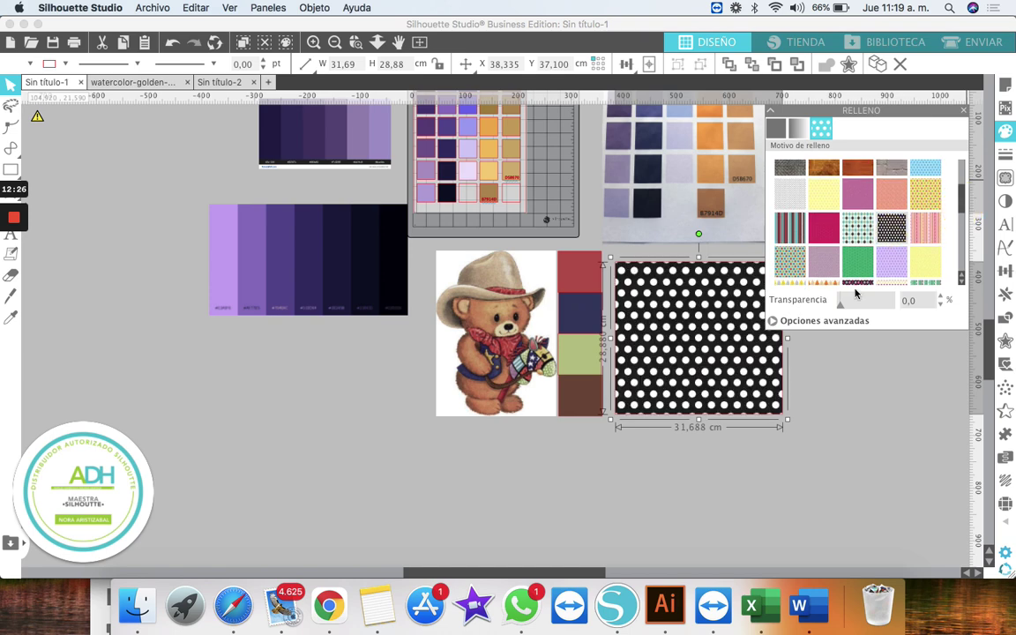
Scale the rectangle's polka-dot fill pattern to 55 %
left_click(800, 321)
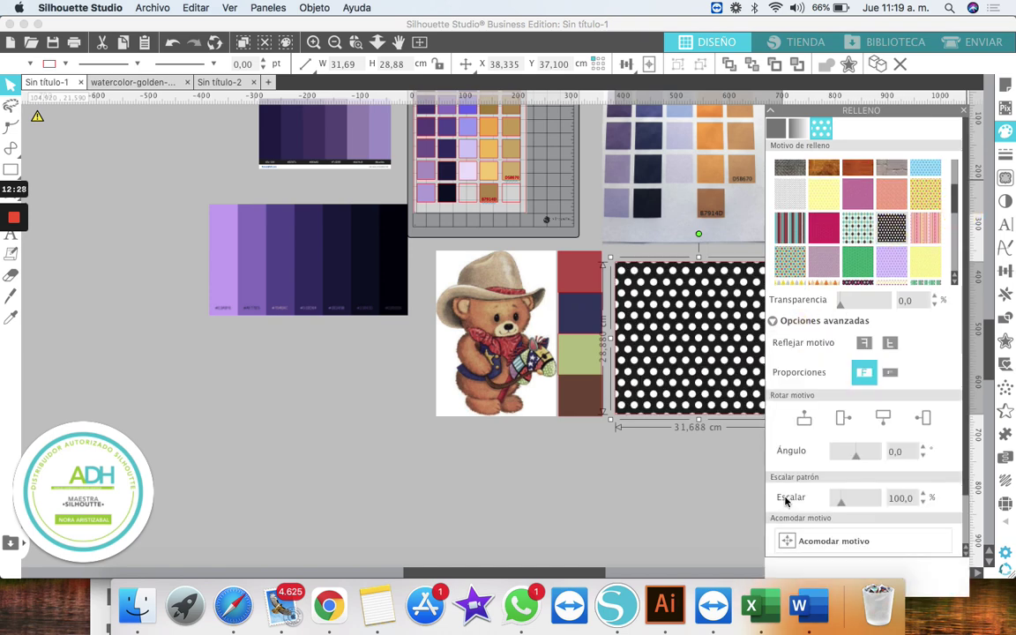
left_click_drag(841, 503, 840, 508)
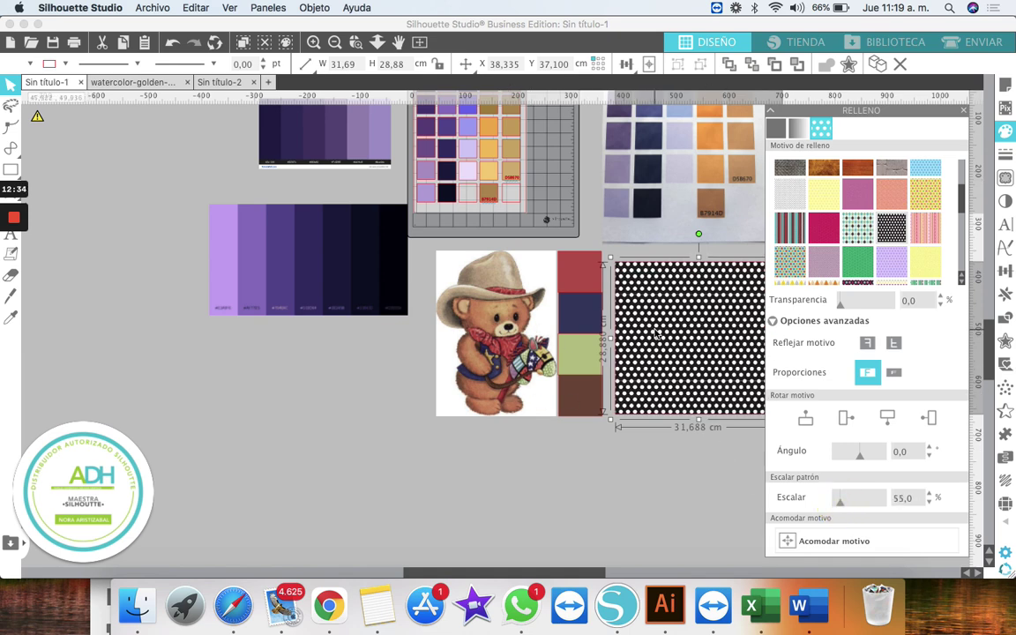
left_click(966, 112)
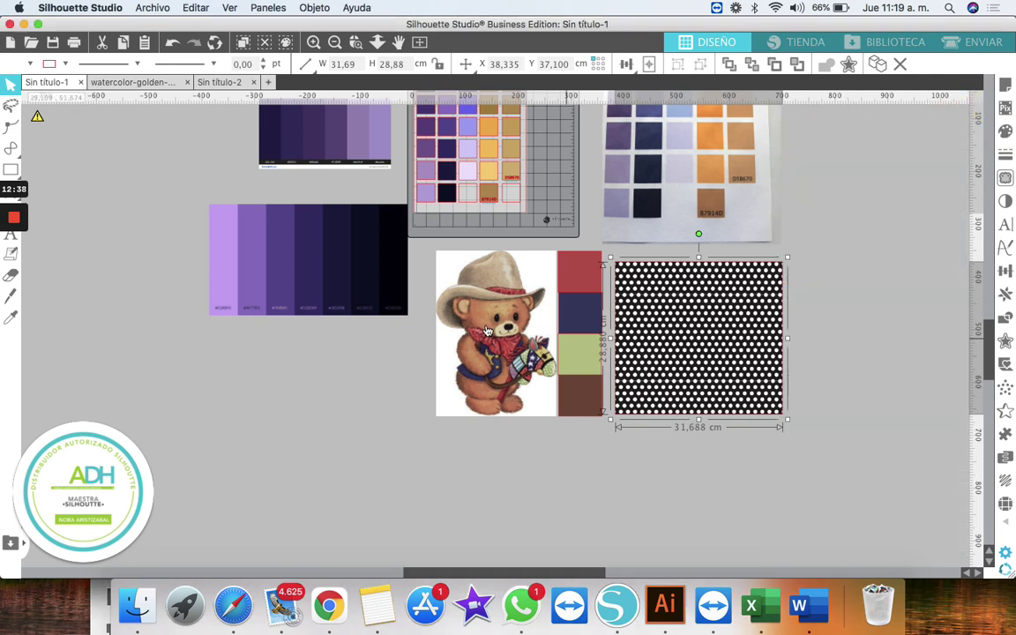
Trace the polka-dot rectangle with a trace area of about 39.7 by 40.4 cm around it, using the standard Trazar style
left_click(1007, 178)
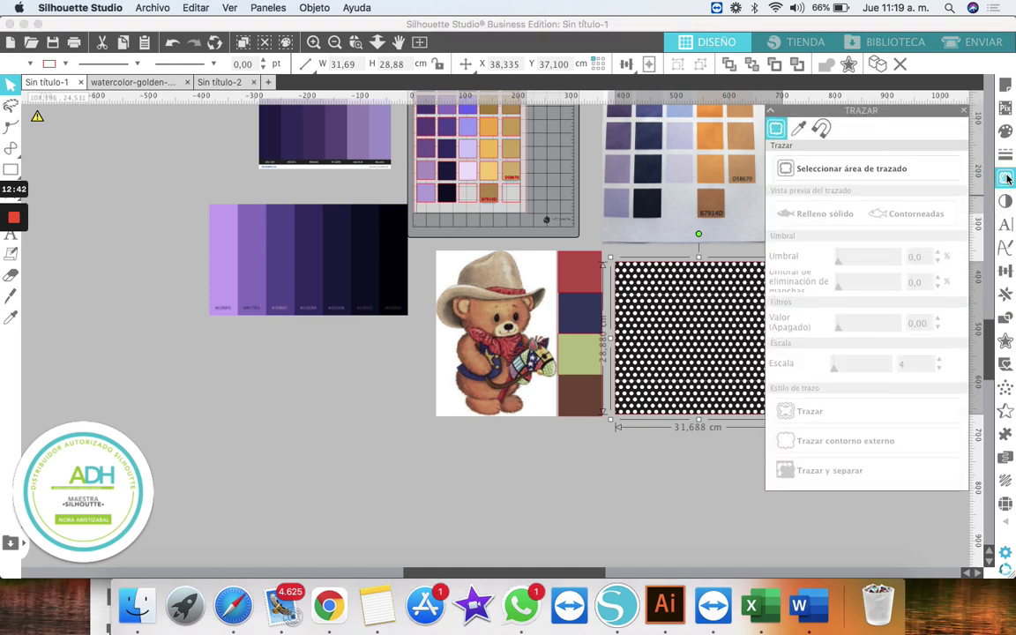
left_click(399, 42)
mouse_move(454, 456)
left_mouse_down()
mouse_move(245, 437)
mouse_move(223, 444)
mouse_move(222, 458)
left_mouse_up()
left_click(865, 168)
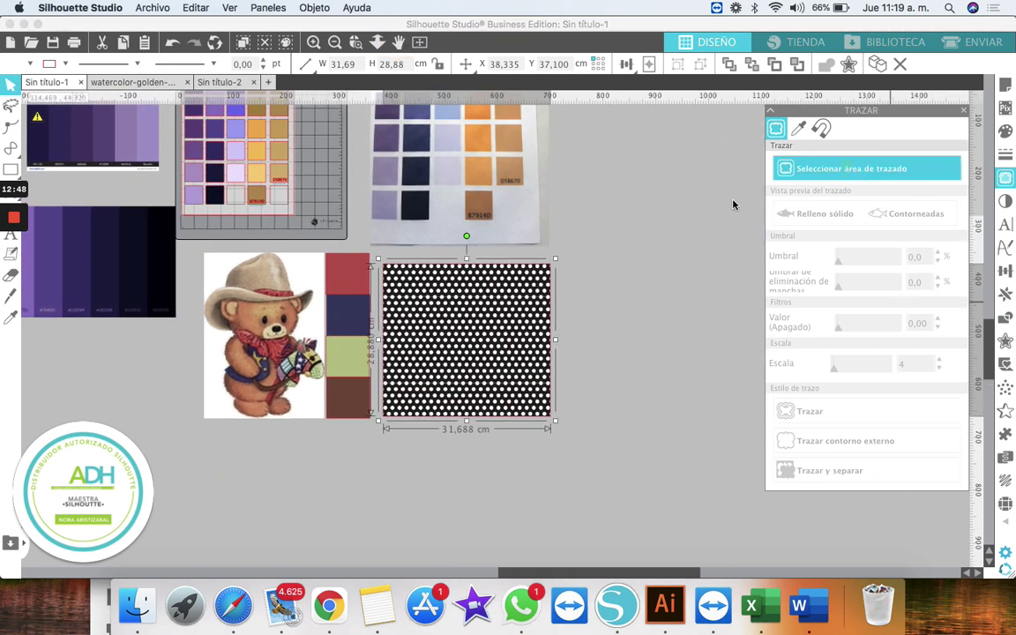
left_click(581, 250)
left_click_drag(576, 258, 377, 463)
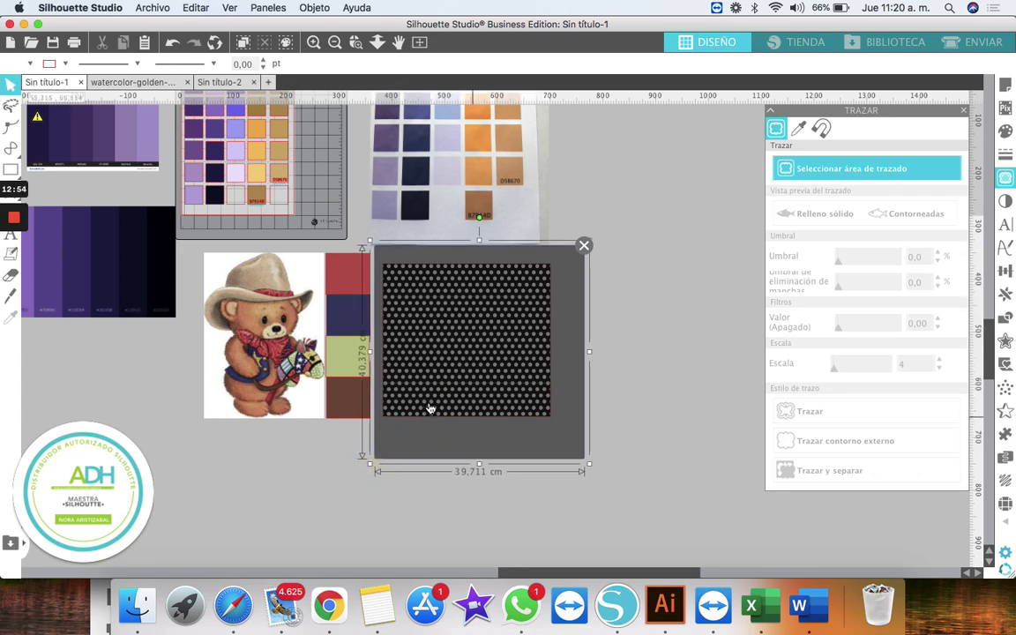
left_click(810, 412)
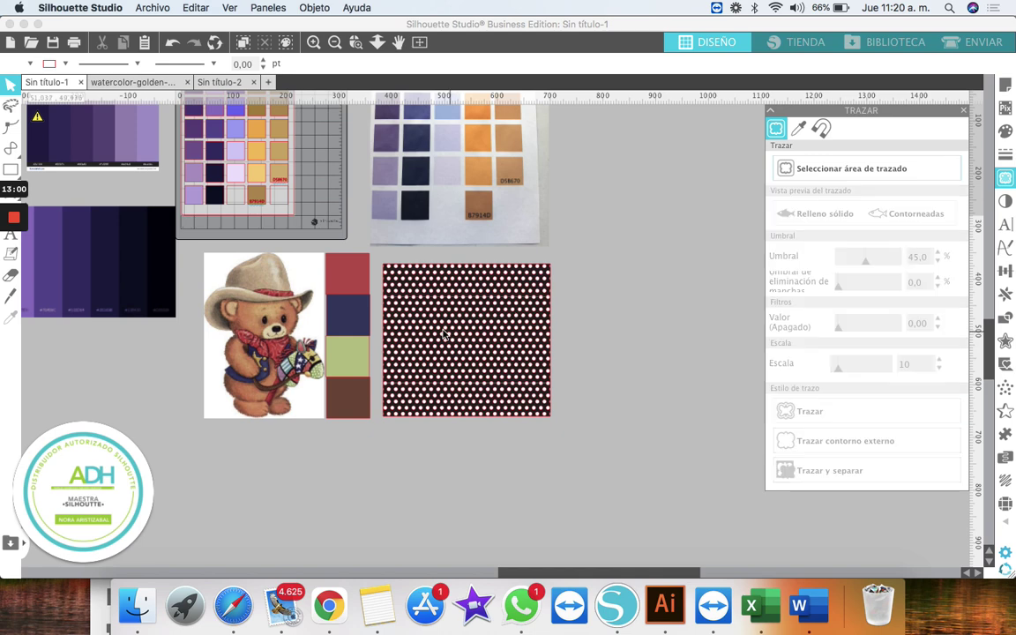
Move the polka-dot rectangle off its trace and fill the traced shape with green sampled from the bear's green color box
left_click_drag(394, 317, 438, 321)
left_click(355, 42)
left_click_drag(251, 300, 401, 367)
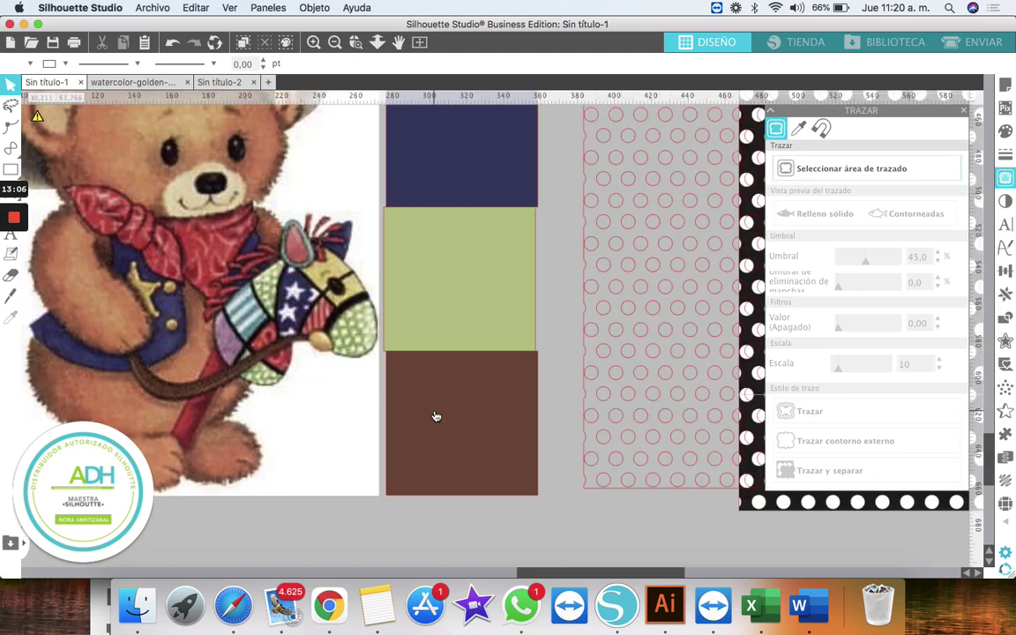
left_click(603, 266)
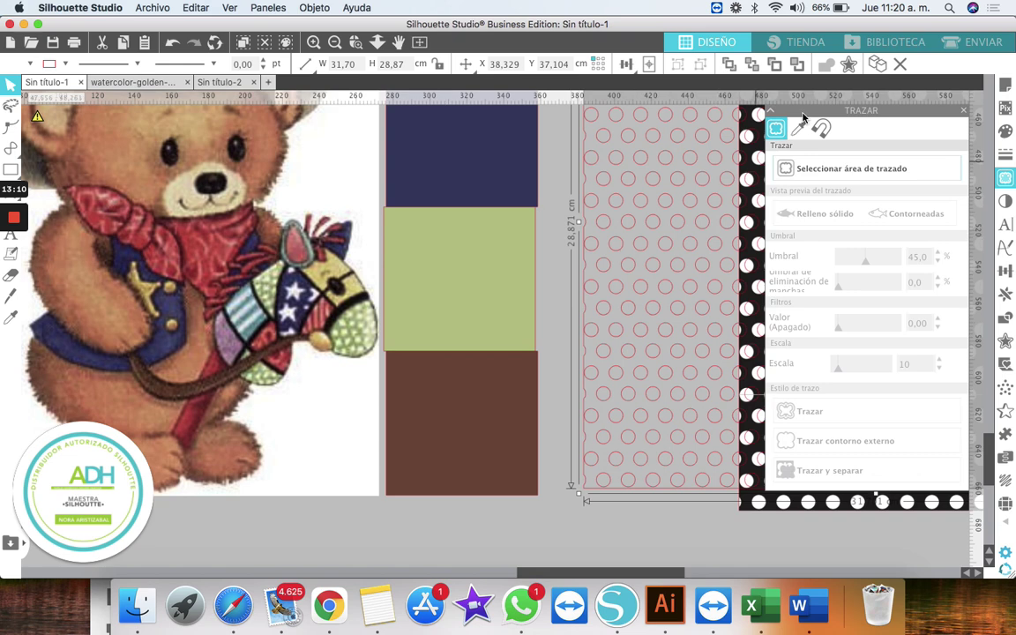
left_click(1004, 133)
left_click(921, 168)
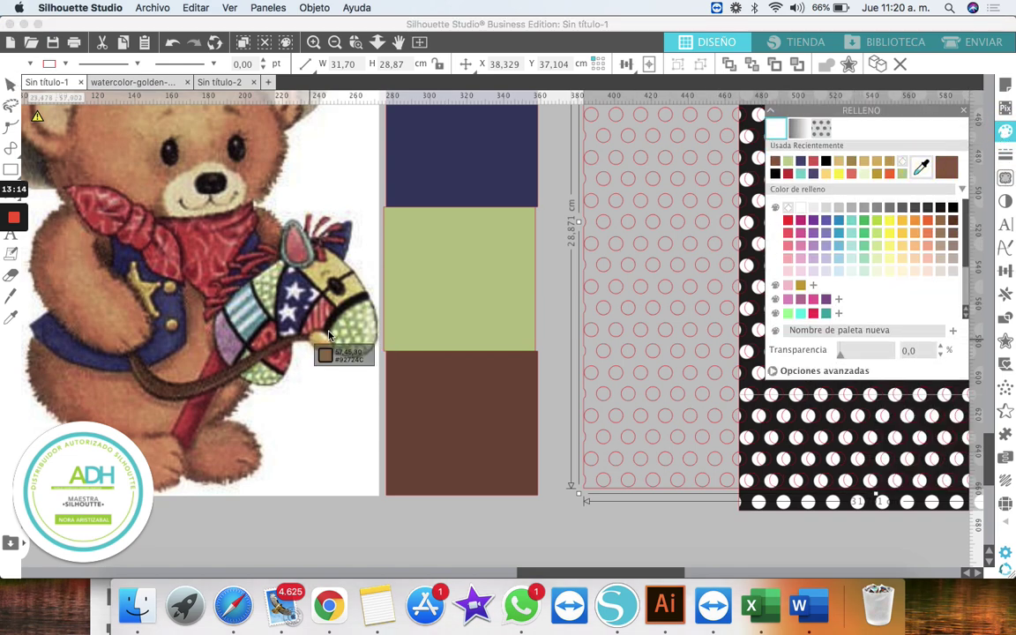
left_click(415, 297)
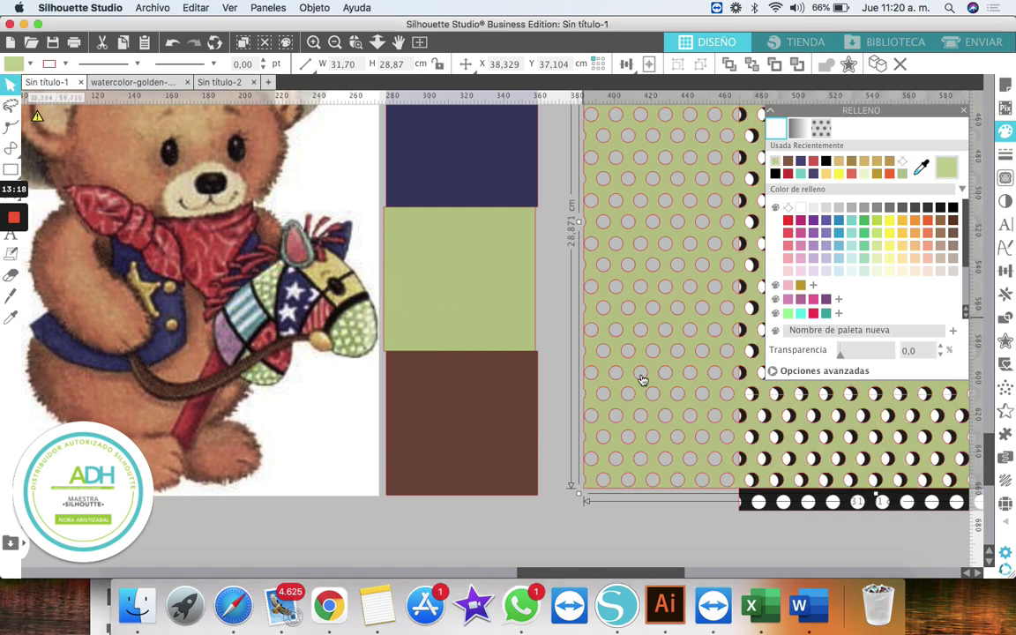
Fill the original polka-dot rectangle with the light green sampled from the dotted muzzle of the bear's toy horse
left_click_drag(629, 355, 786, 377)
left_click(923, 167)
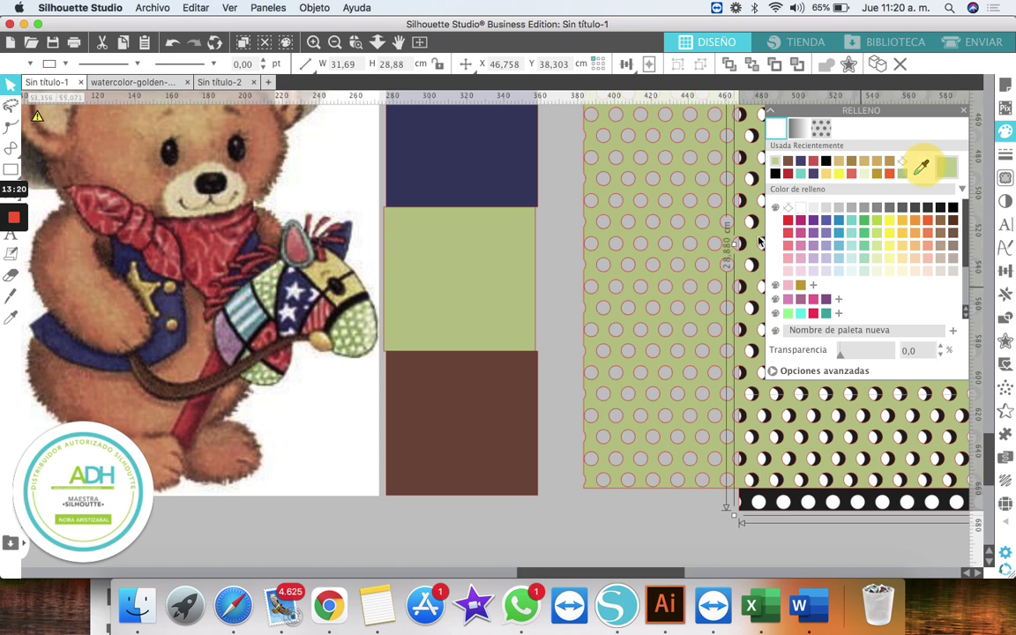
left_click(343, 328)
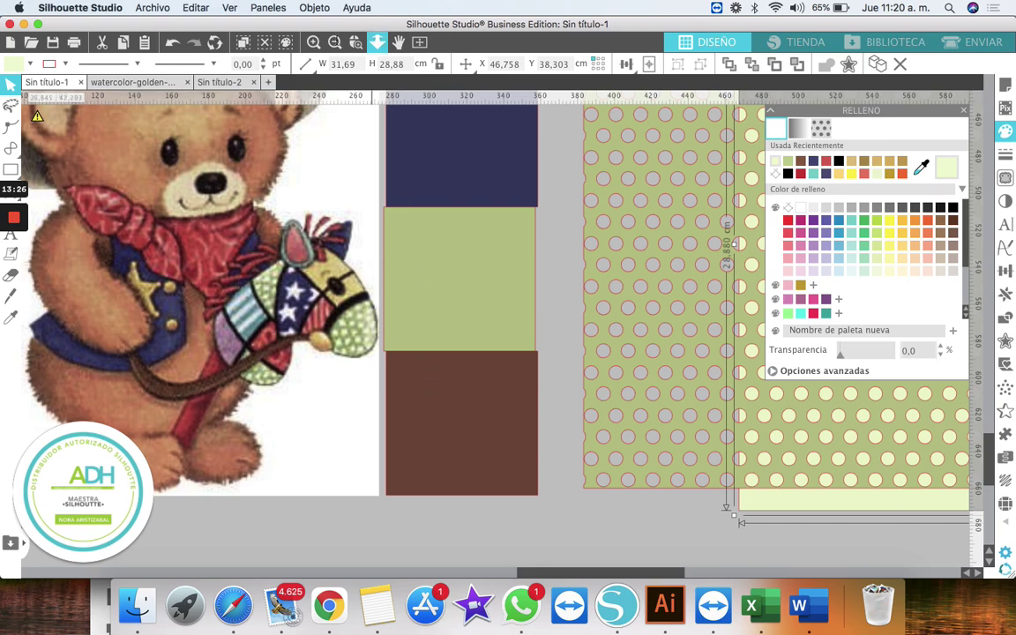
Select the traced green shape together with the light green rectangle and center them on each other
left_click(334, 42)
left_click(334, 43)
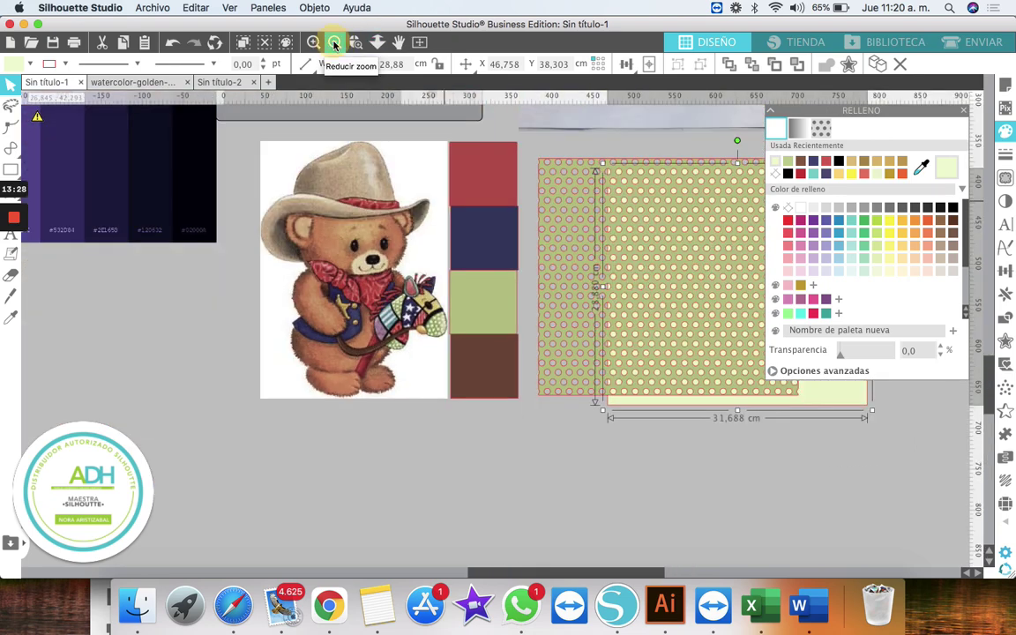
left_click(334, 42)
left_click(584, 352)
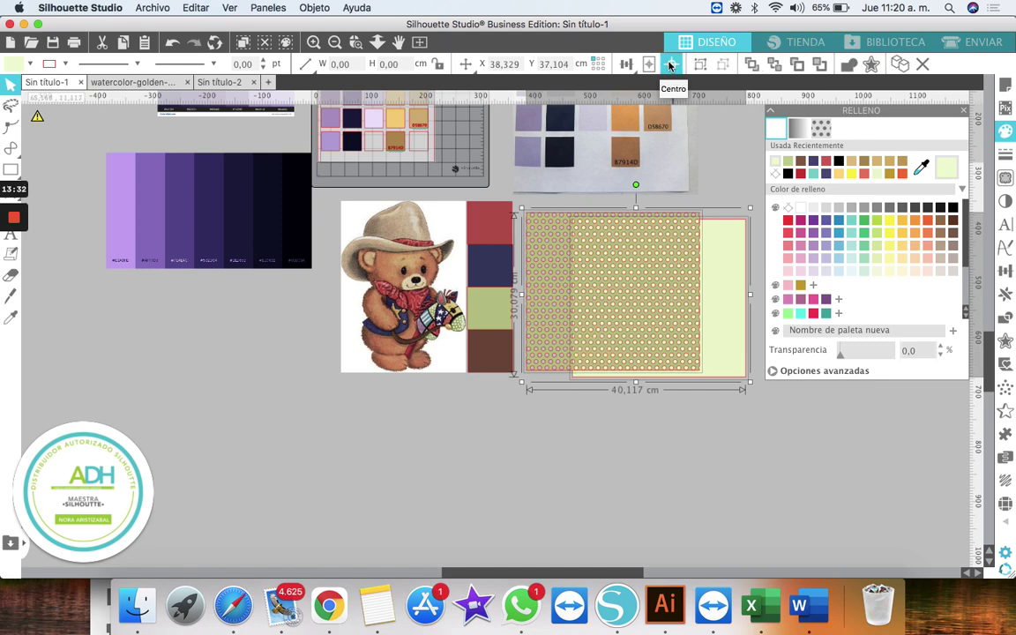
left_click(670, 66)
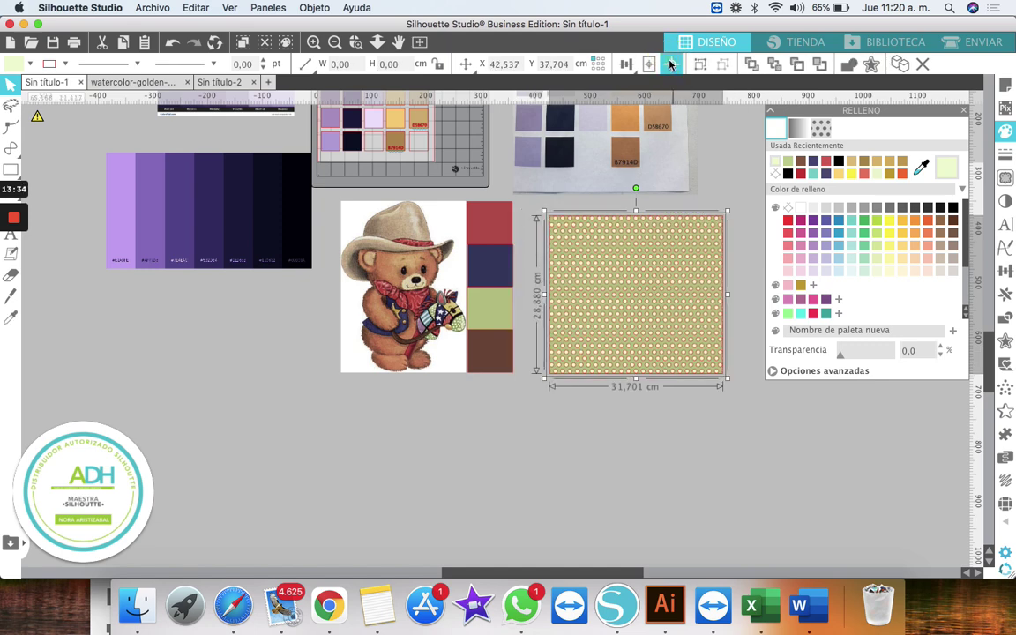
Set the line color of the two stacked pattern pieces to transparent
left_click(1006, 154)
left_click(798, 129)
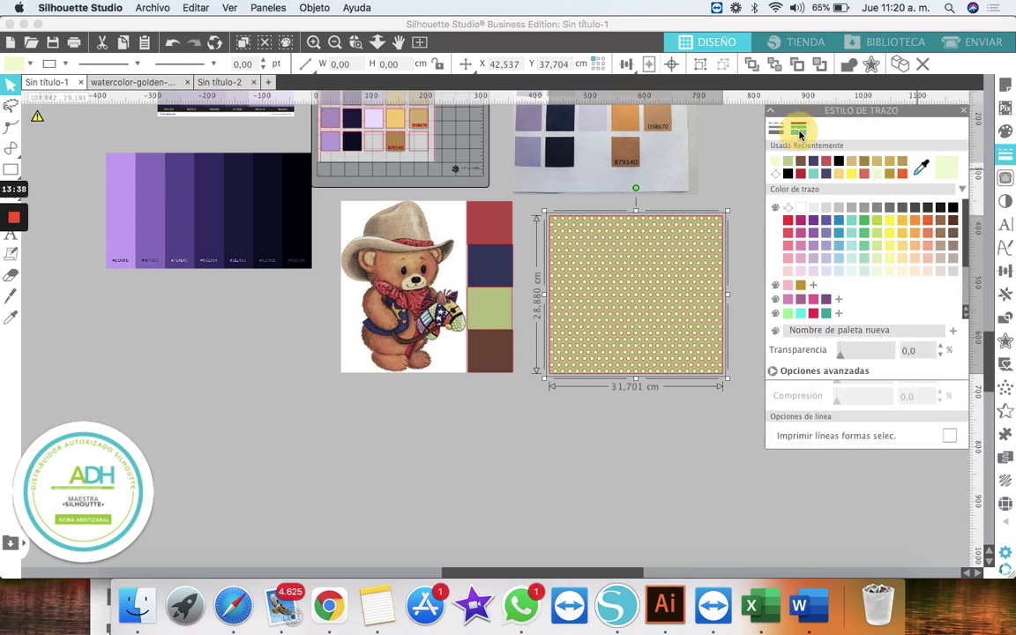
left_click(789, 209)
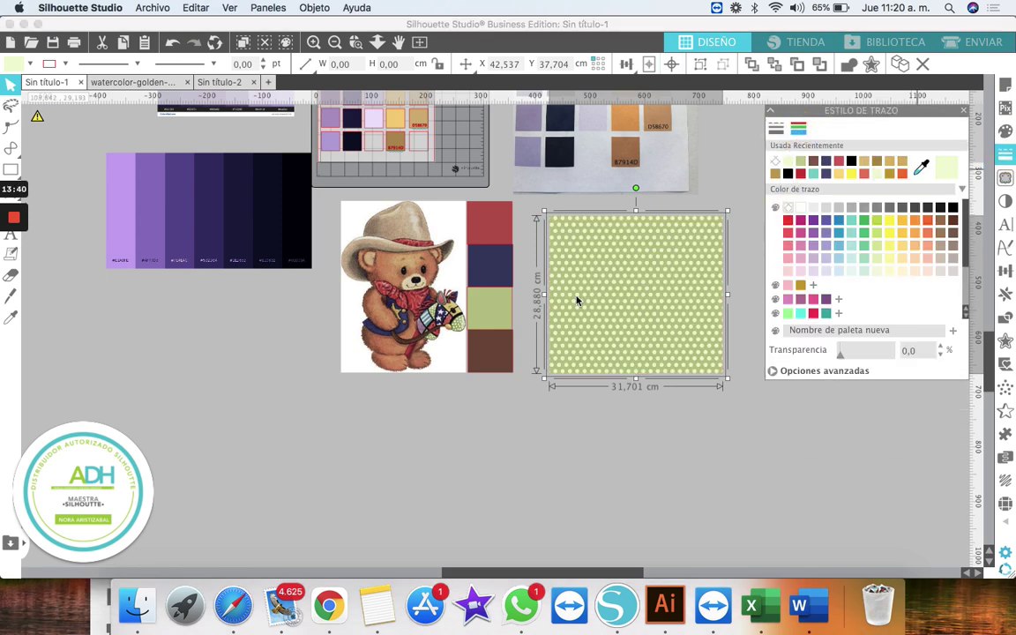
Move the green polka-dot pattern against the bear's color boxes, compare it with the horse up close, and deselect it
left_click_drag(580, 298, 547, 283)
left_click(355, 41)
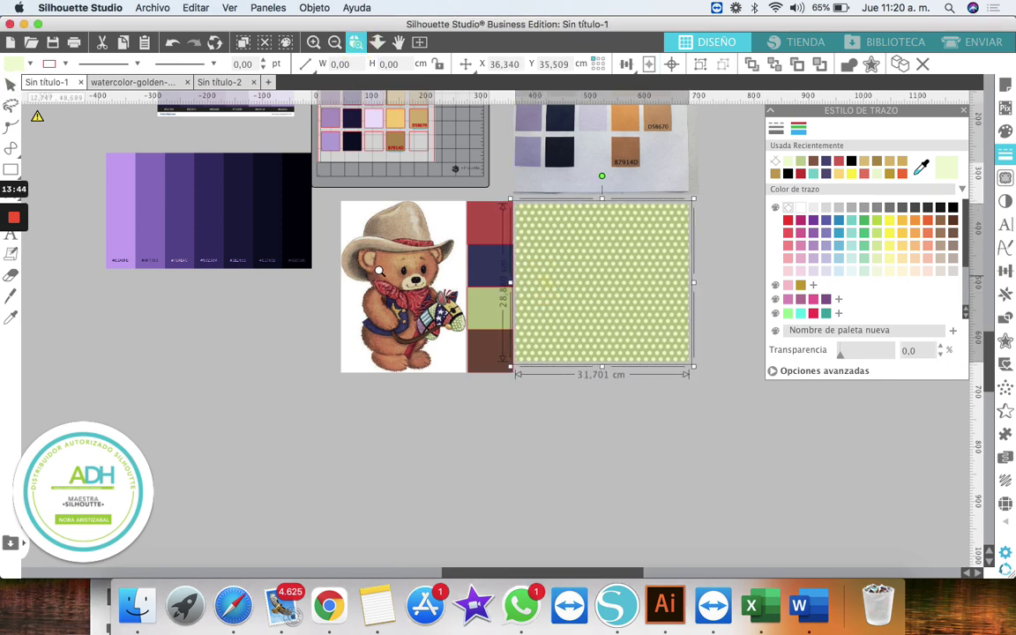
left_click(532, 357)
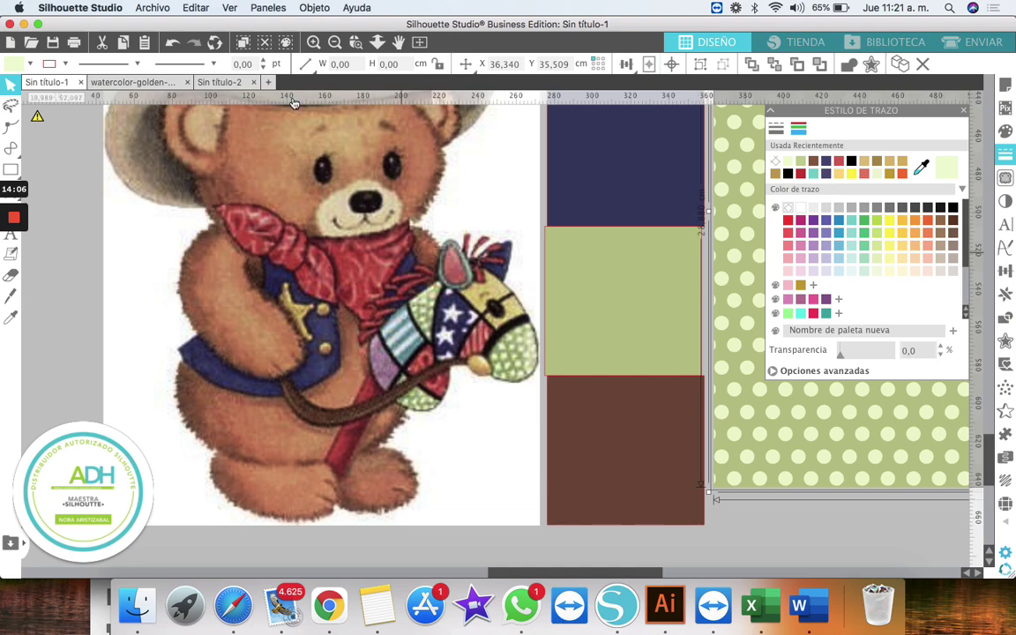
left_click(336, 44)
left_click(335, 43)
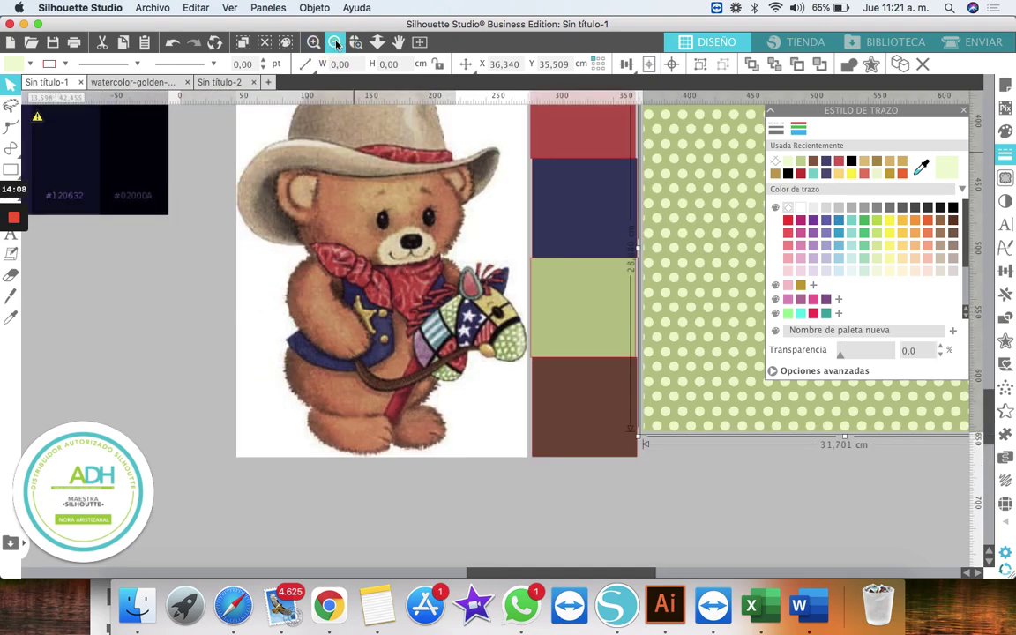
left_click(336, 42)
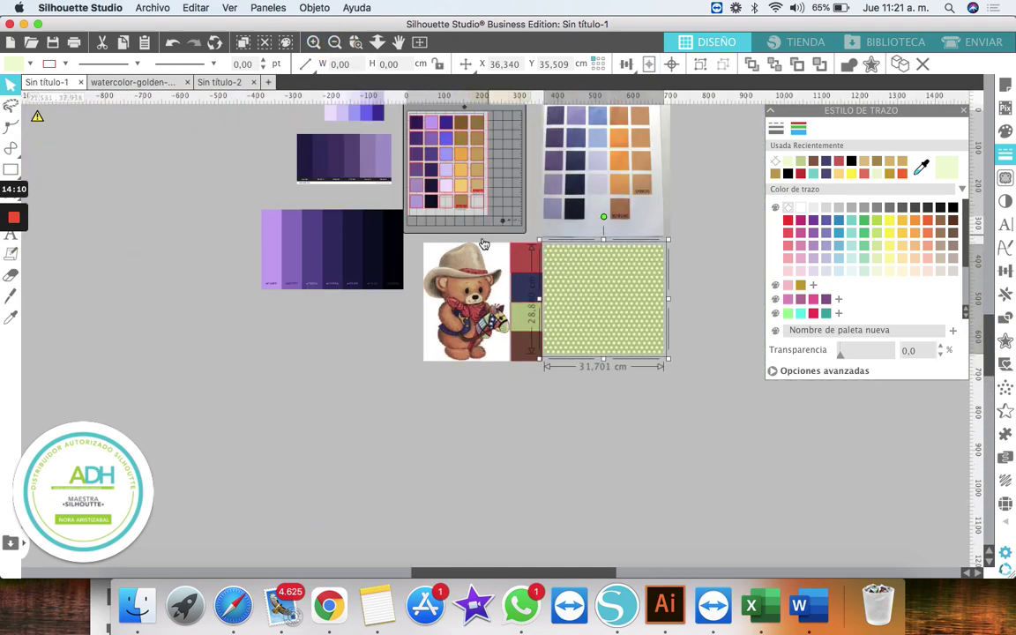
scroll(481, 257, "up", 3)
scroll(481, 258, "up", 2)
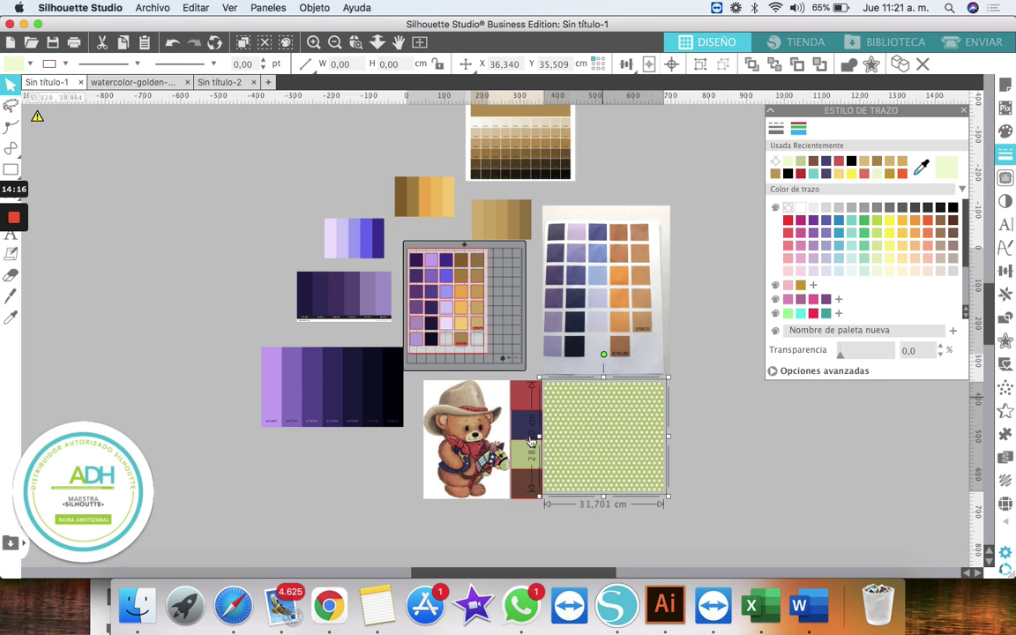
left_click(407, 476)
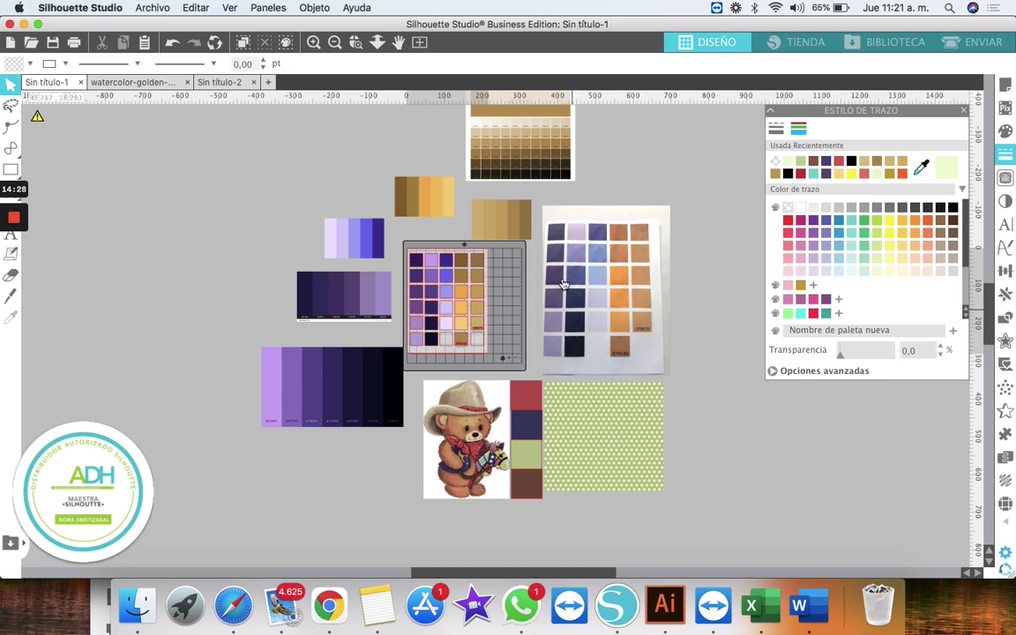
View the purple color-code image results in Chrome, and show the watercolor-golden-brown-painting document back in Silhouette Studio
left_click(315, 398)
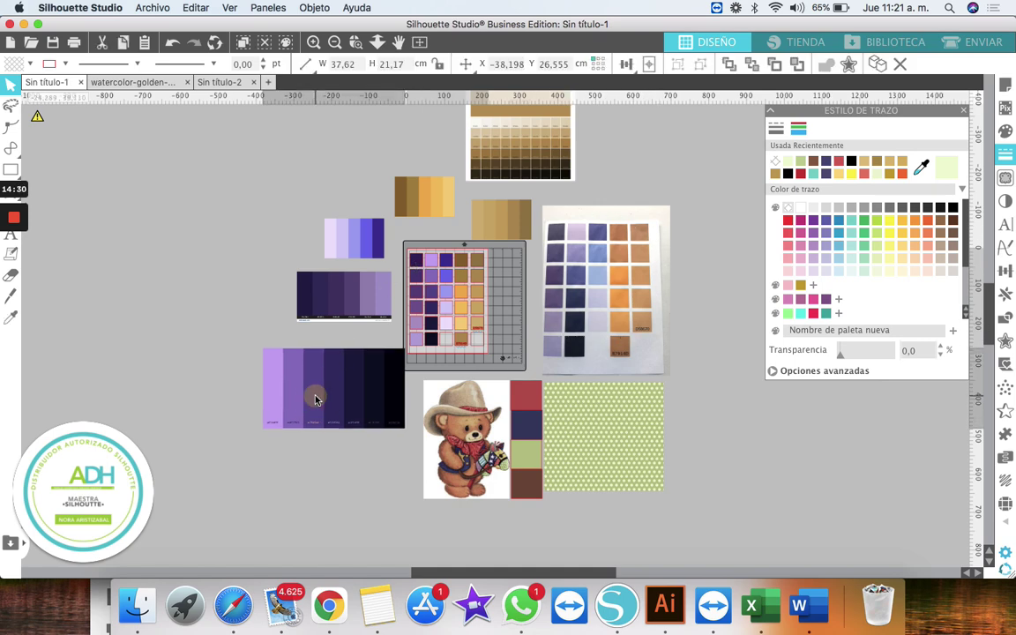
left_click(327, 607)
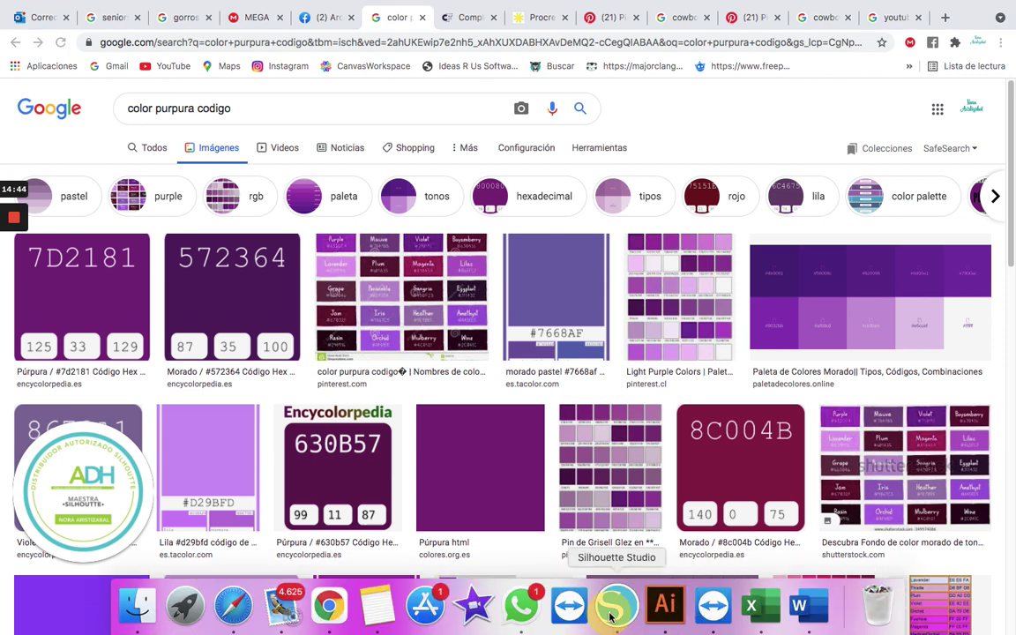
left_click(615, 607)
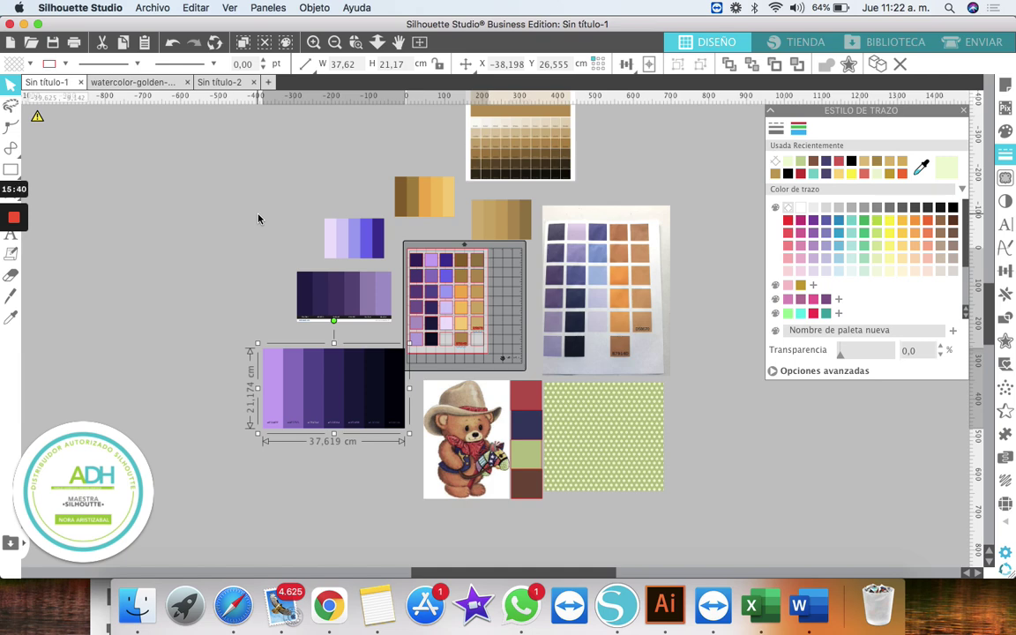
left_click(110, 82)
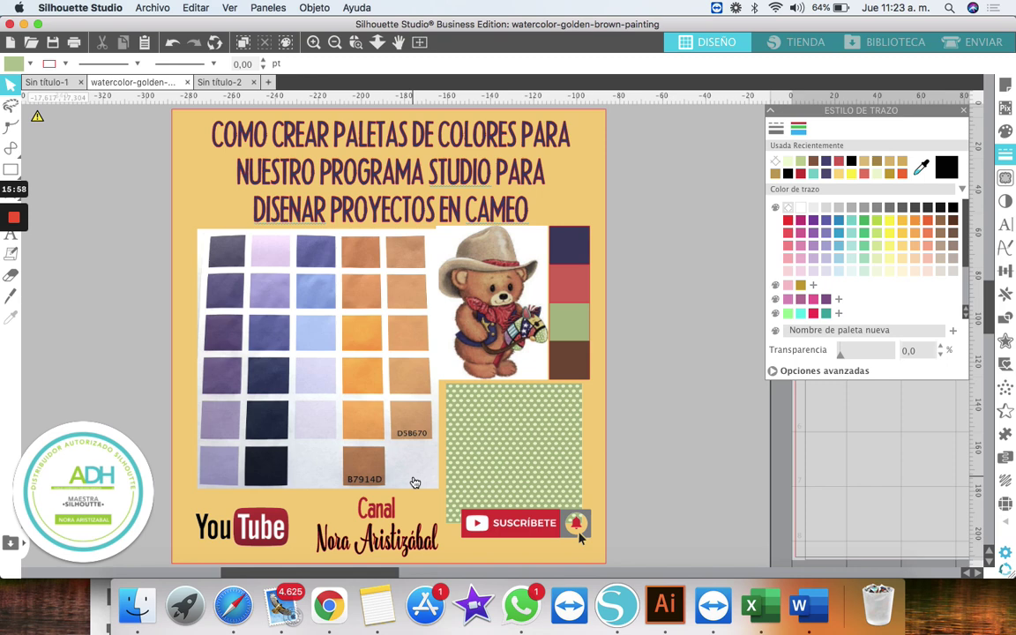
mouse_move(12, 221)
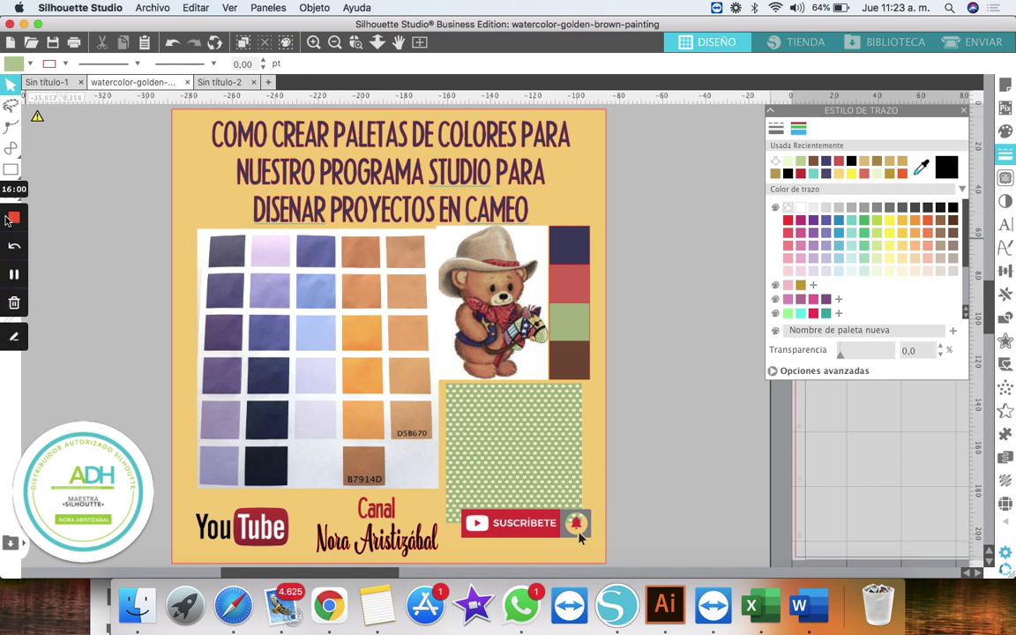